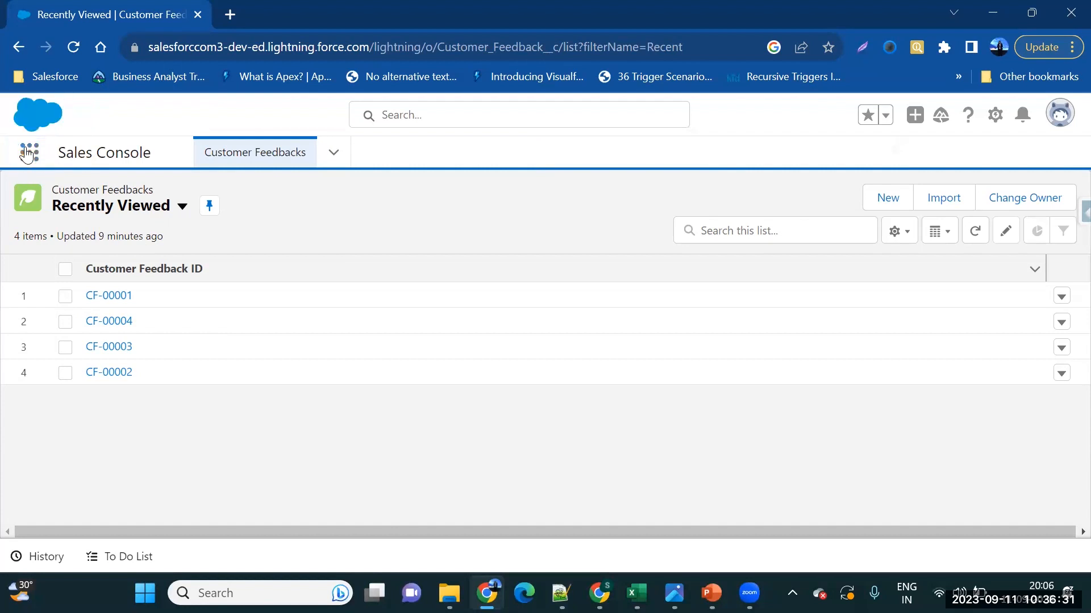
# Find the Customer Feedbacks object by searching for "cust" and display its All list view
pyautogui.click(26, 153)
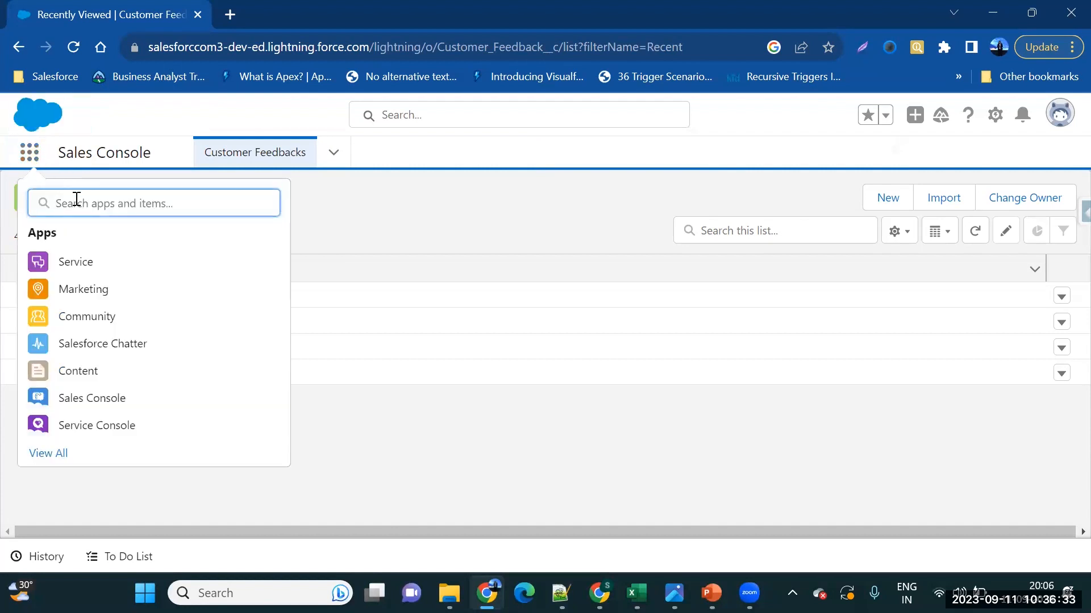
pyautogui.write('cust')
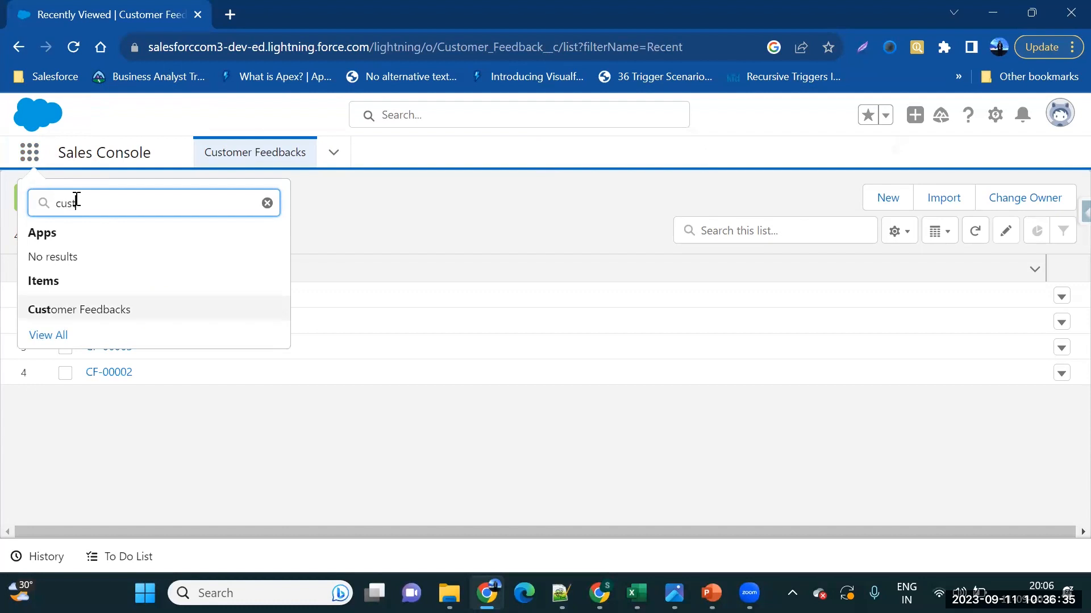
pyautogui.click(93, 308)
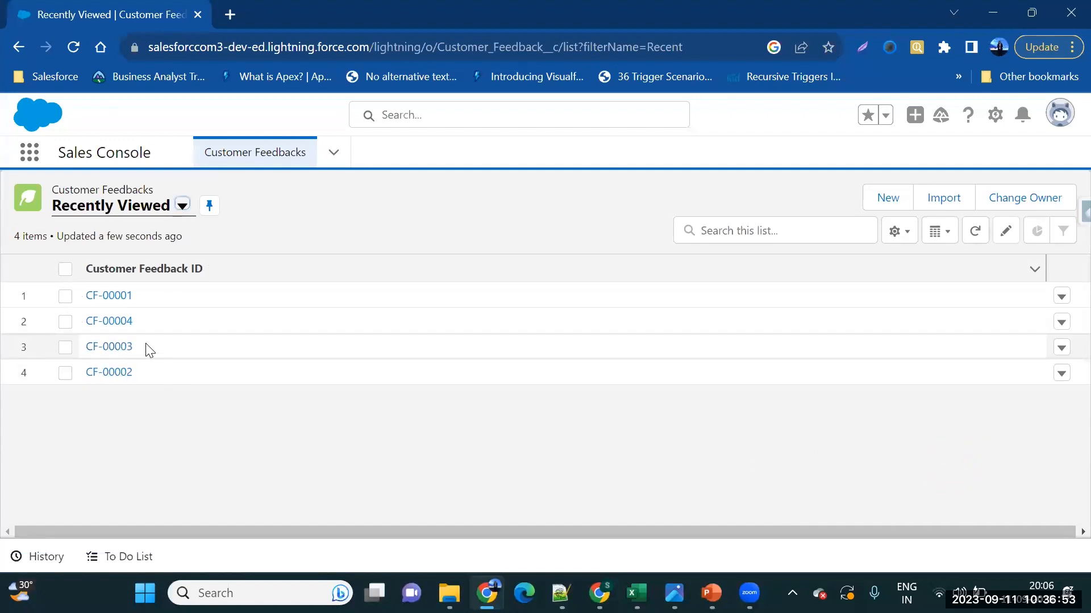
pyautogui.click(183, 208)
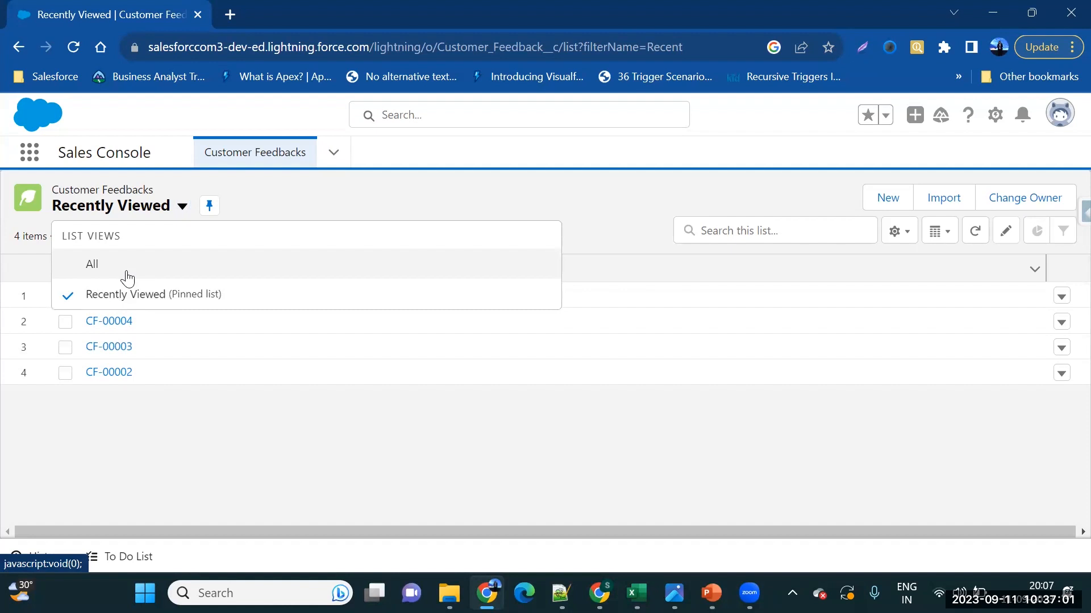
pyautogui.click(128, 279)
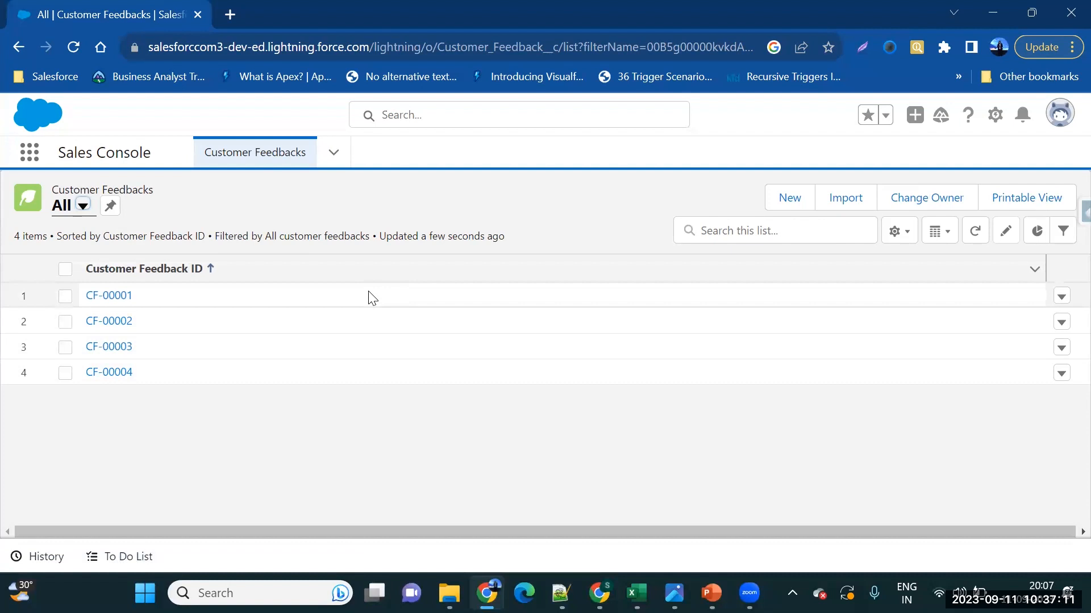
# Open a blank new customer feedback form and examine its fields from Customer Feedback ID through Account Name
pyautogui.click(803, 204)
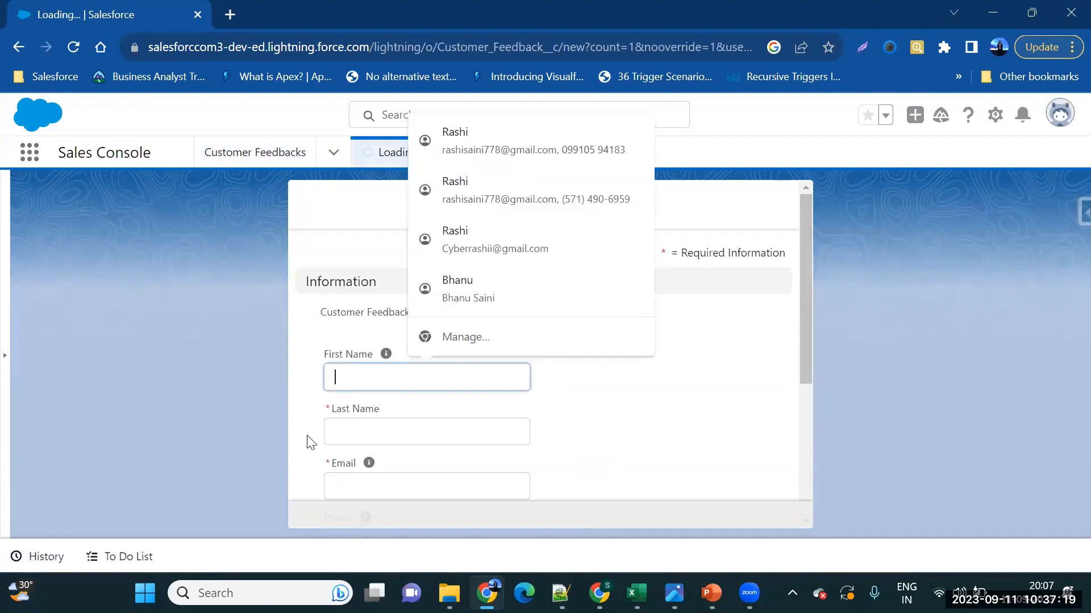
pyautogui.scroll(-1, 668, 387)
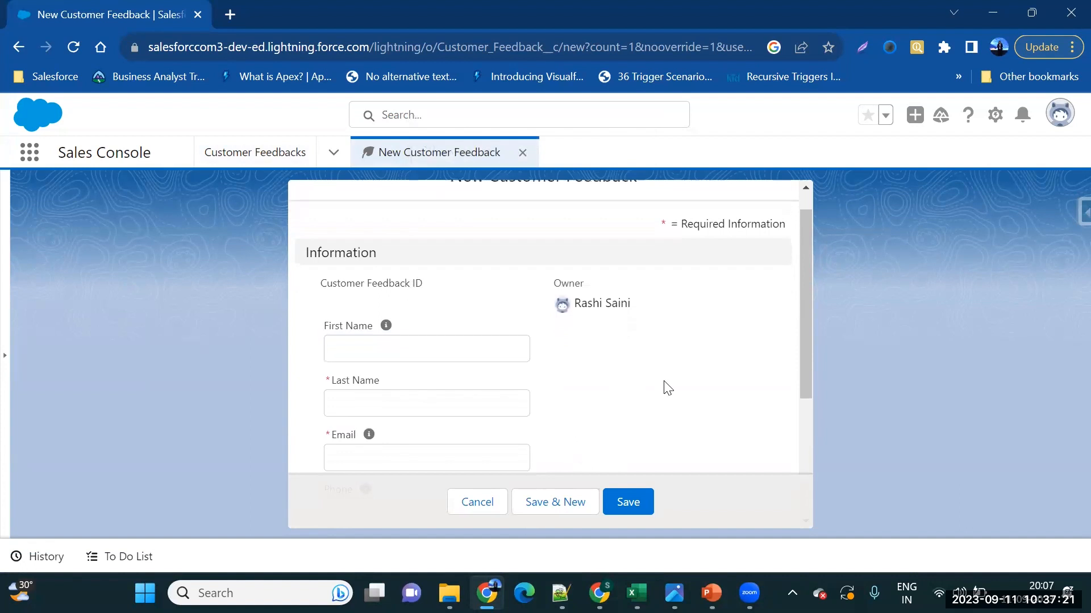
pyautogui.scroll(1, 667, 388)
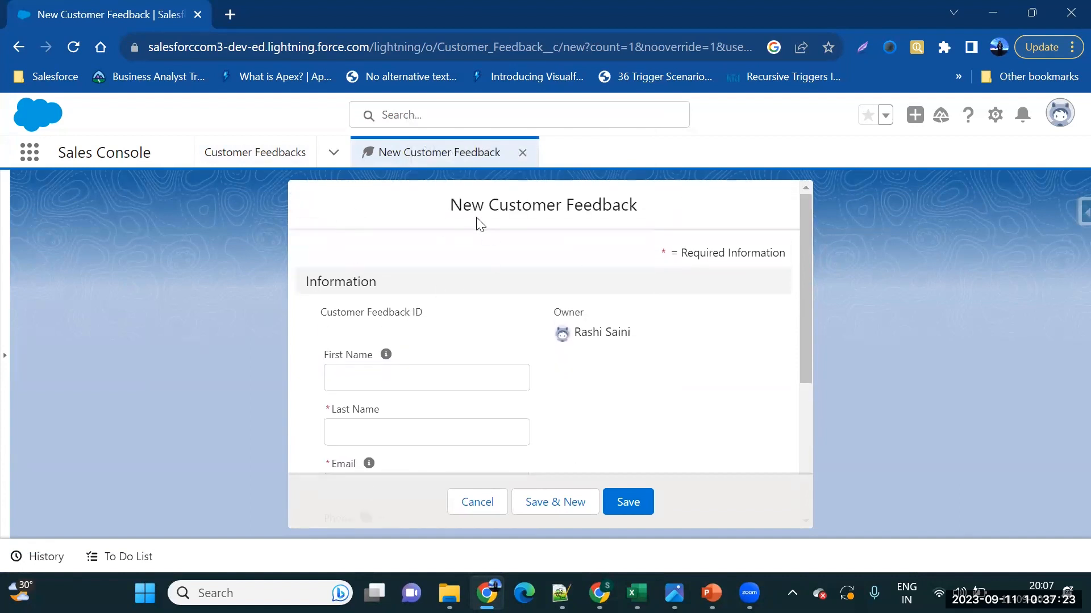
pyautogui.scroll(-1, 441, 256)
pyautogui.scroll(-1, 440, 255)
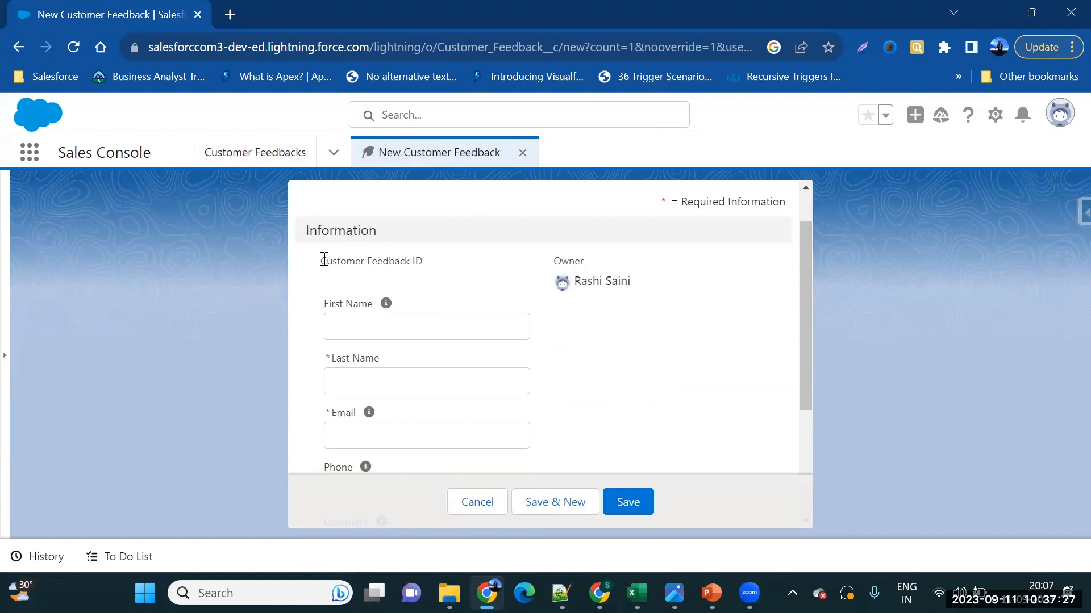
pyautogui.moveTo(324, 260); pyautogui.dragTo(414, 285)
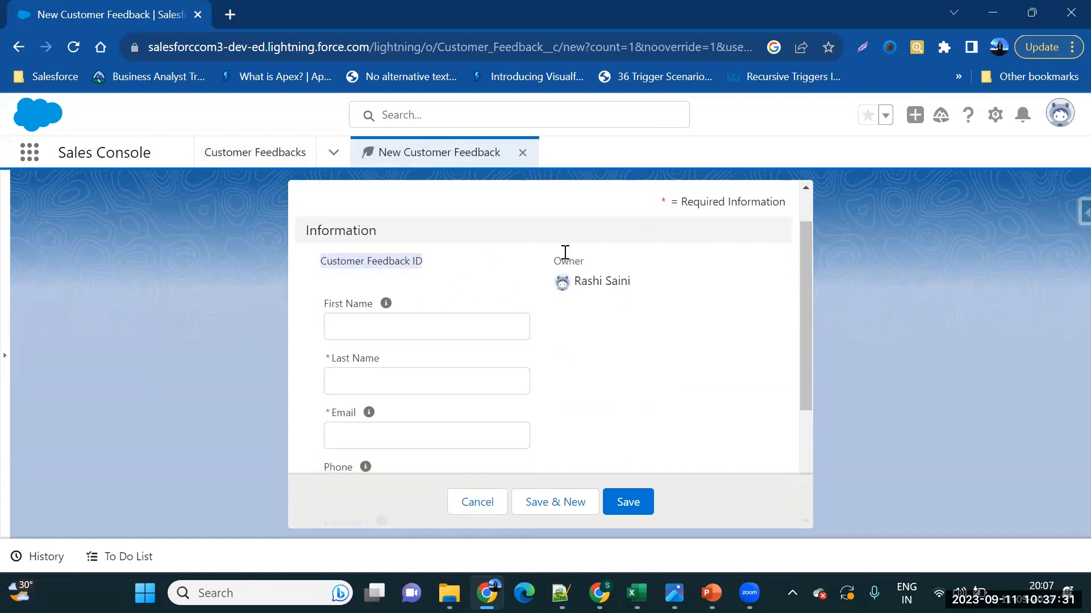
pyautogui.scroll(-1, 596, 294)
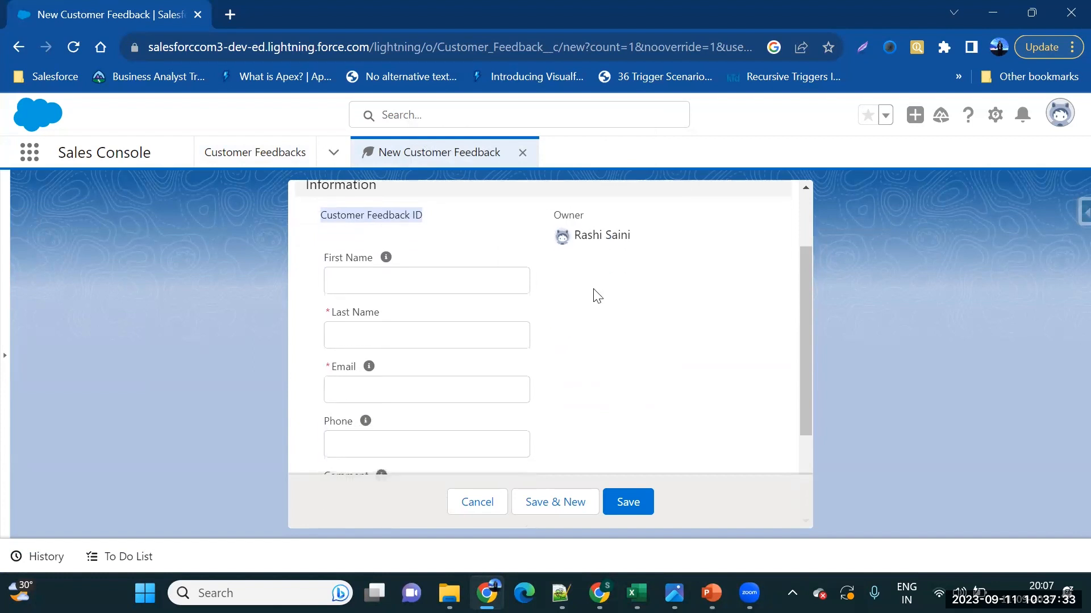
pyautogui.scroll(-1, 428, 321)
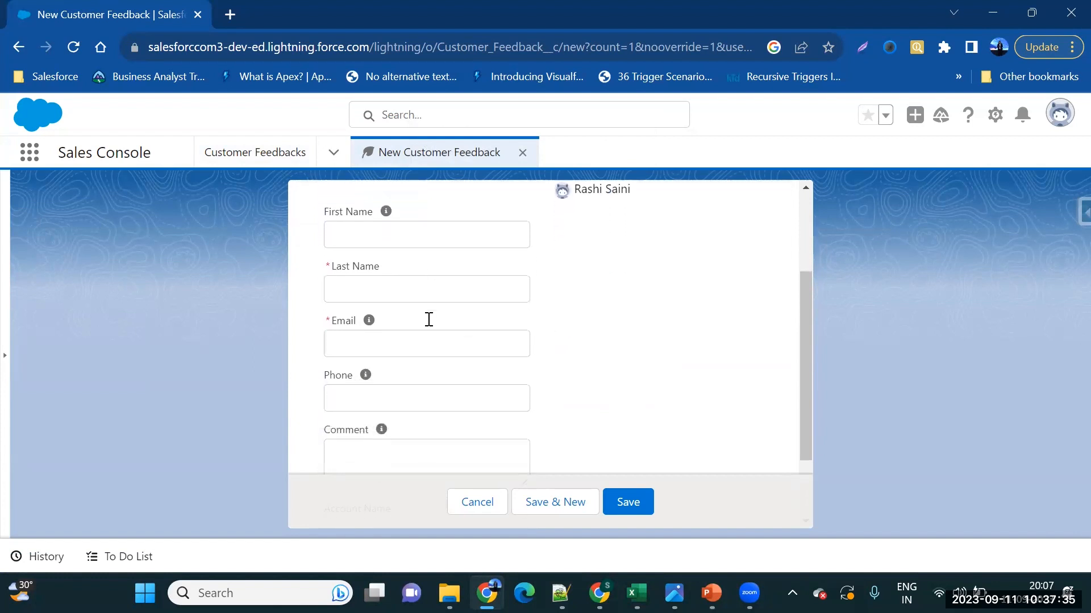
pyautogui.scroll(-1, 427, 334)
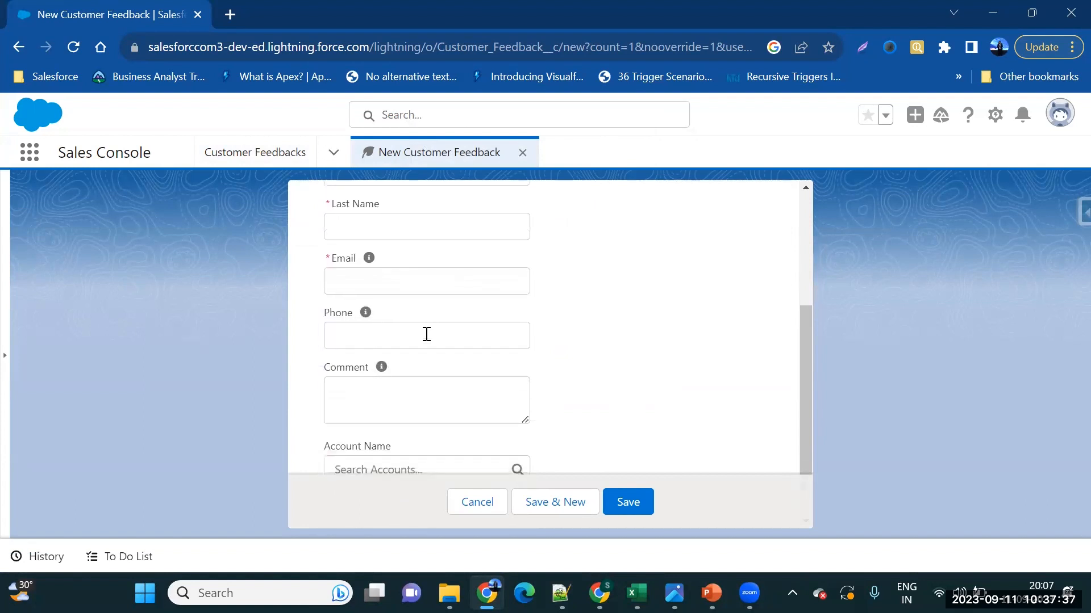
pyautogui.scroll(-1, 427, 334)
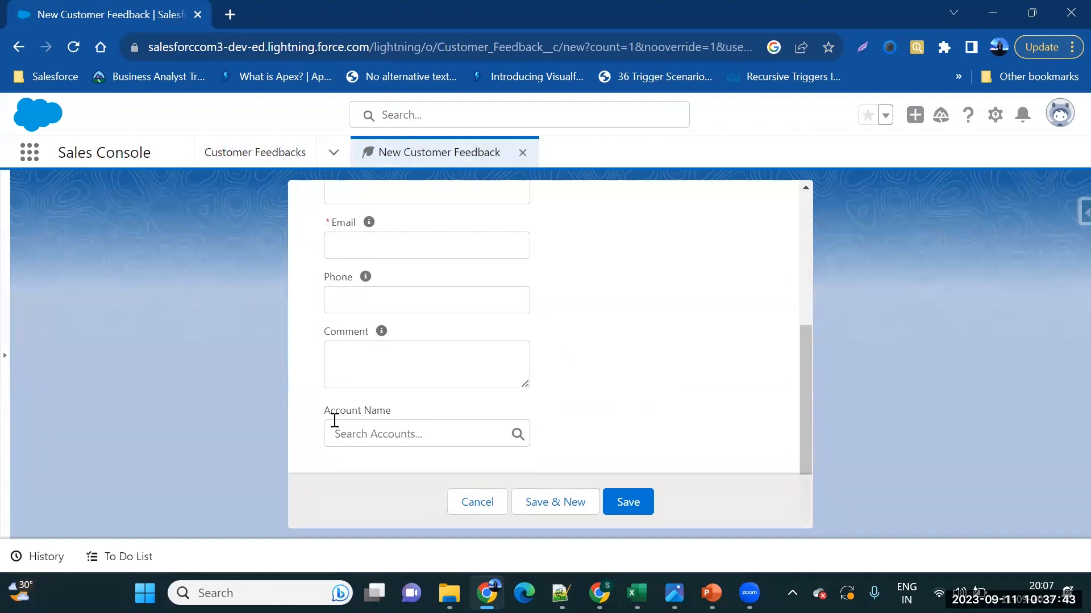
# Review which fields the new customer feedback form offers and requires, and cancel it without saving
pyautogui.scroll(4, 328, 418)
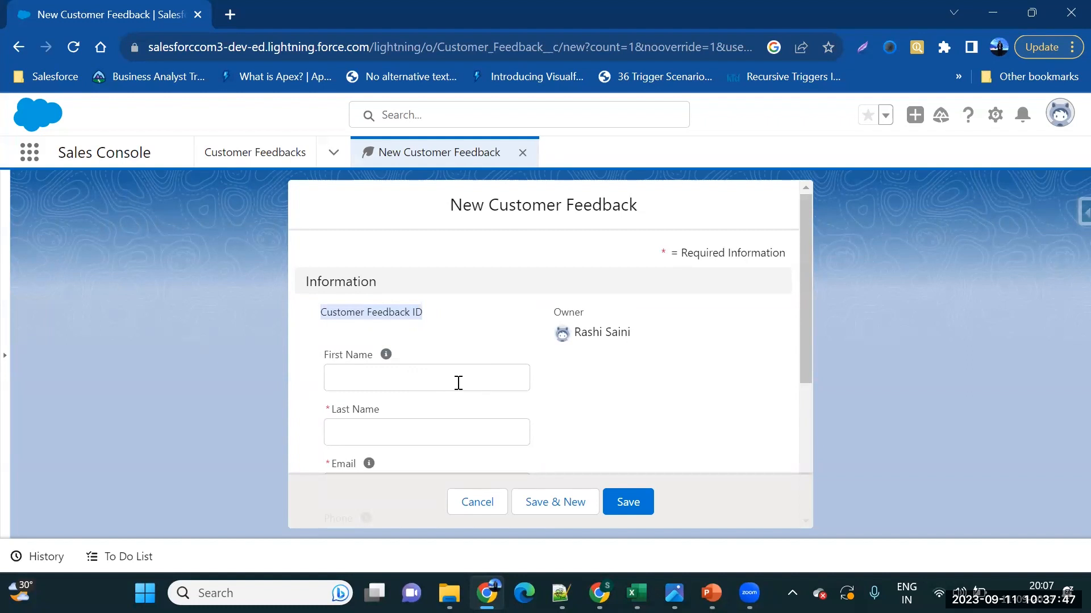
pyautogui.scroll(-3, 458, 383)
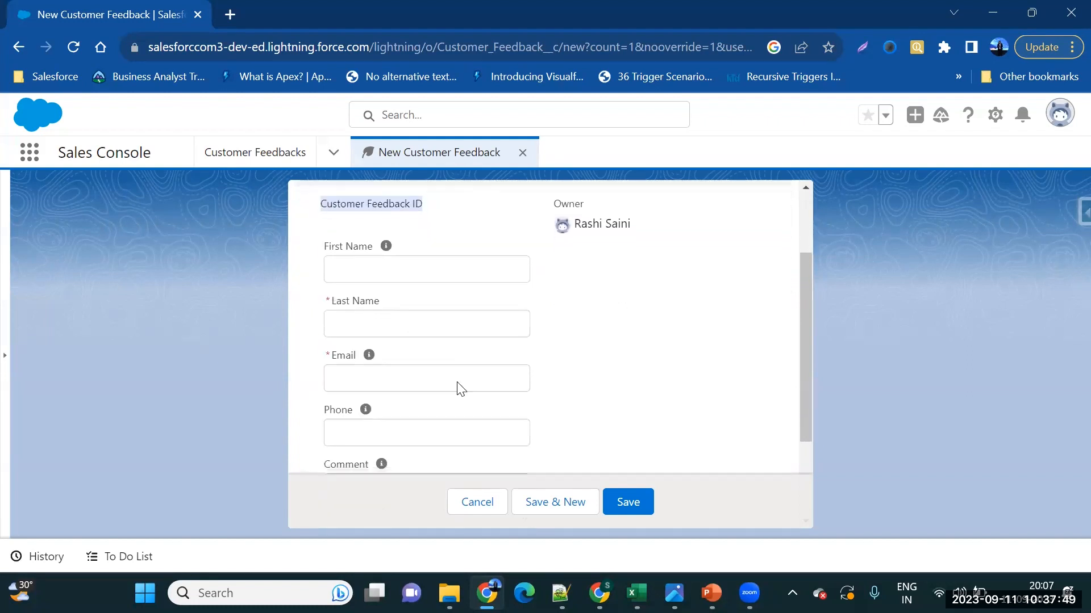
pyautogui.scroll(-2, 459, 383)
pyautogui.scroll(5, 458, 383)
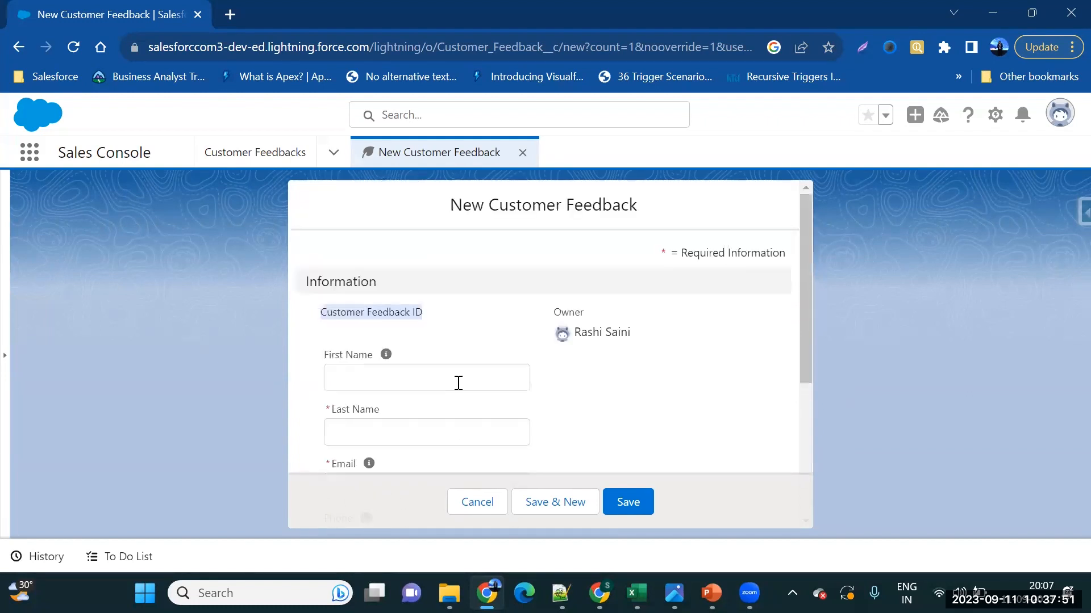
pyautogui.scroll(-5, 458, 383)
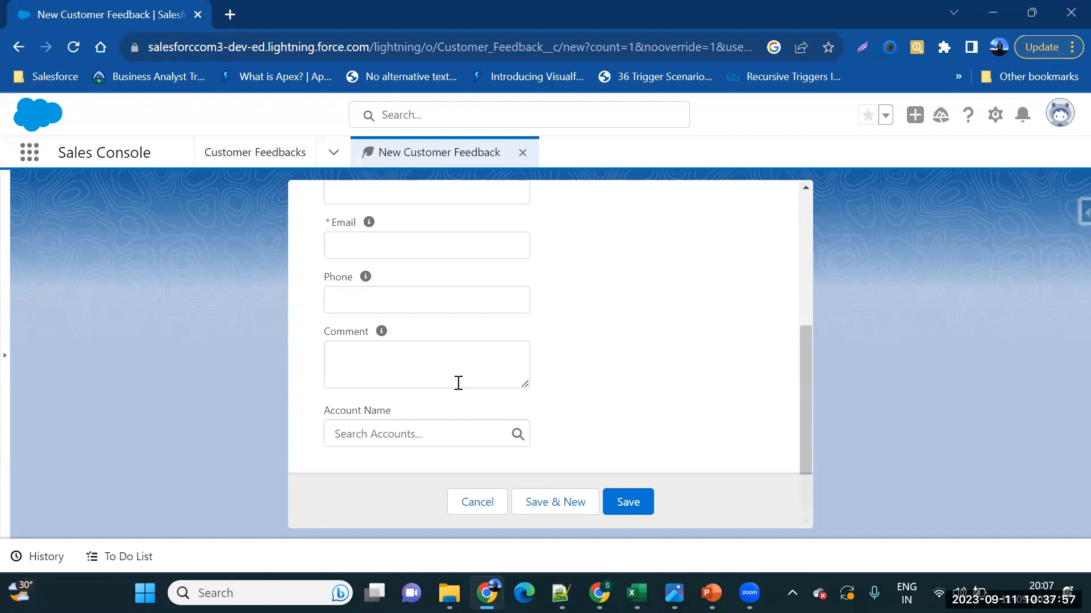
pyautogui.scroll(3, 458, 382)
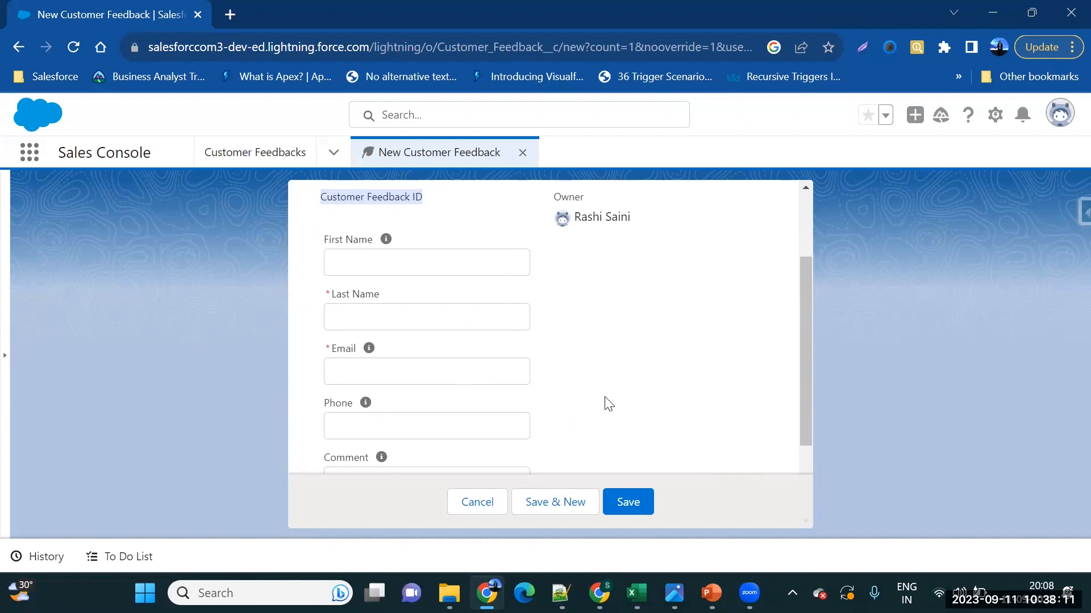
pyautogui.scroll(-2, 609, 403)
pyautogui.scroll(4, 609, 404)
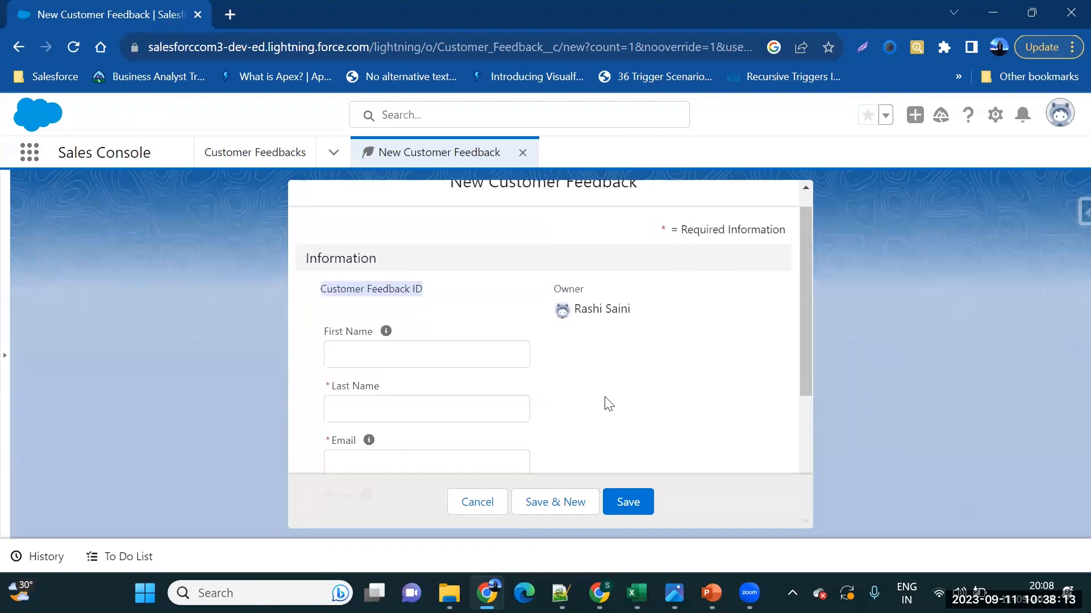
pyautogui.scroll(-2, 609, 403)
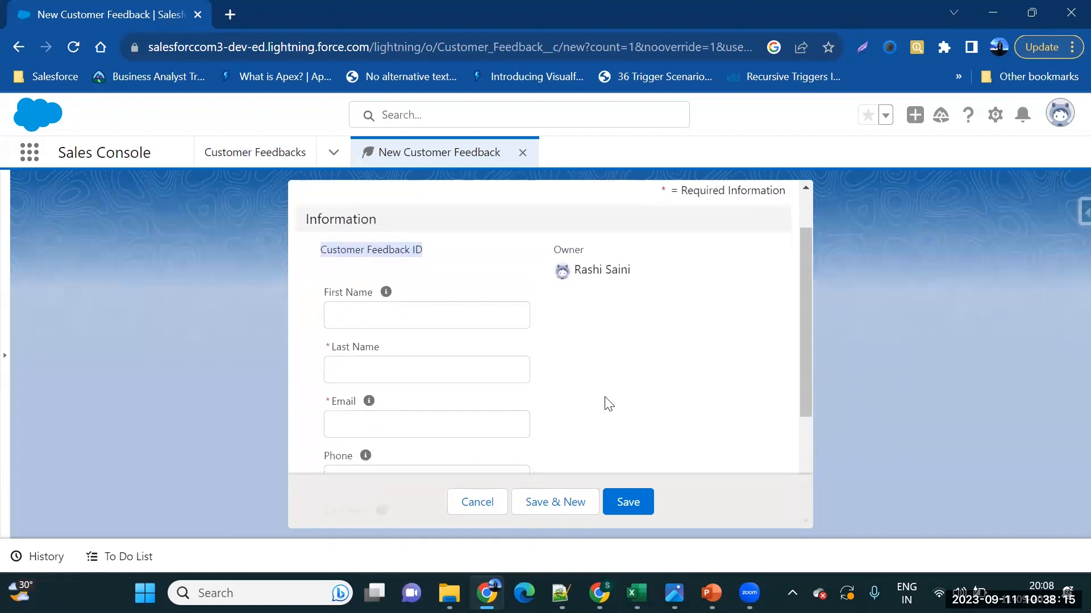
pyautogui.scroll(-1, 609, 404)
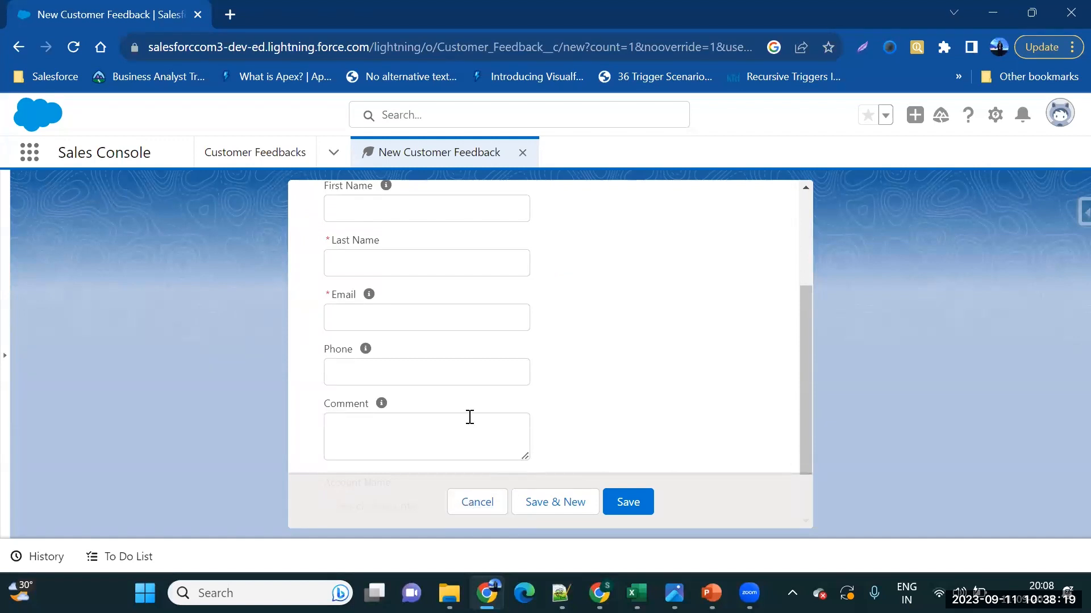
pyautogui.click(488, 510)
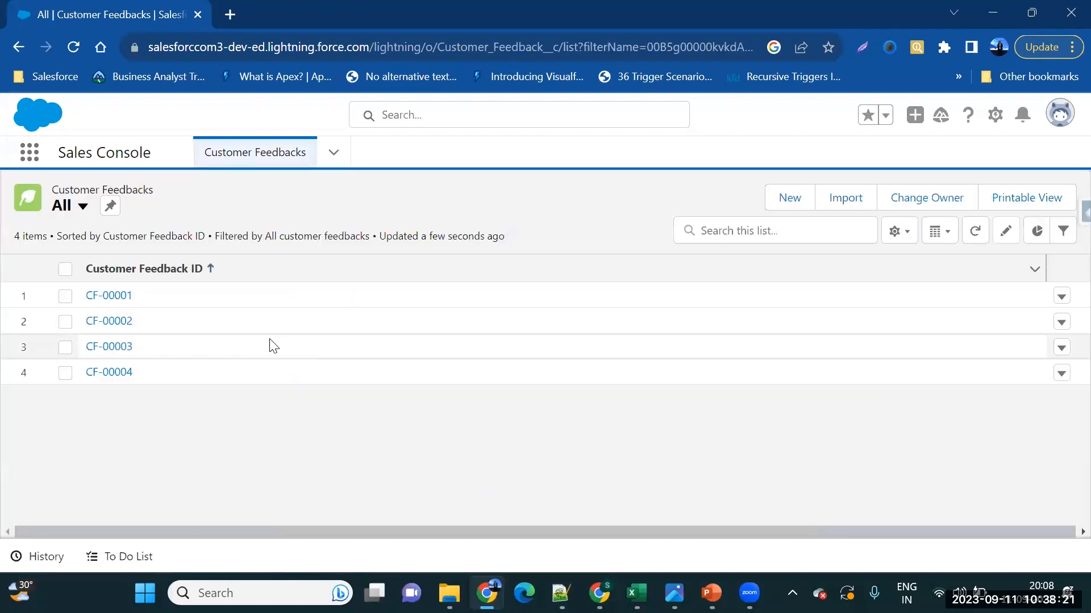
# Open feedback record CF-00001 and examine its details, including Feedback Date, Account Annual revenue, Feedback Days and the creation information
pyautogui.click(126, 297)
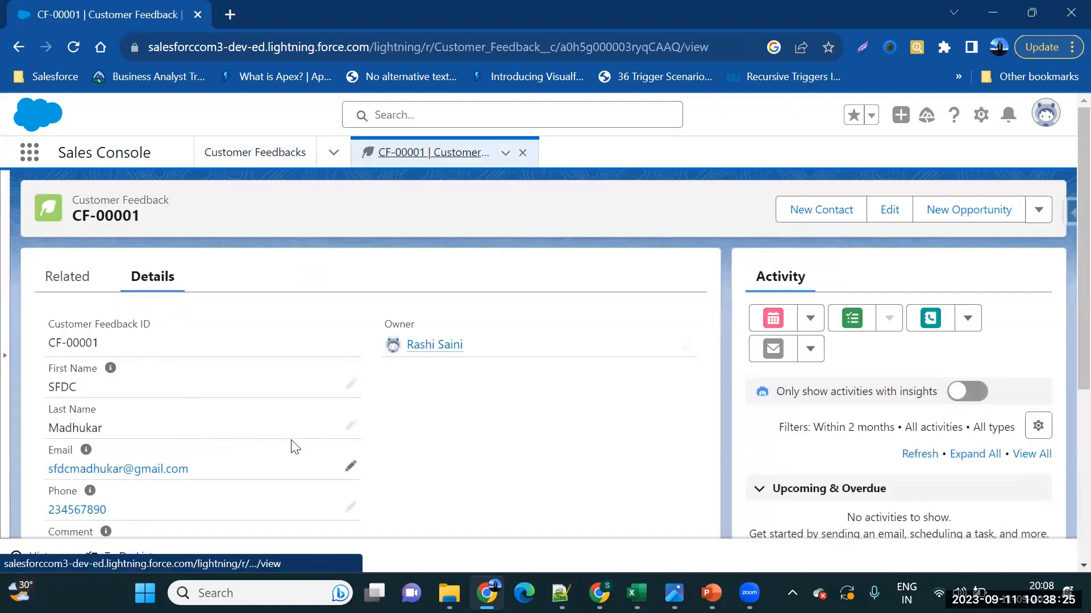
pyautogui.moveTo(48, 327); pyautogui.dragTo(97, 337)
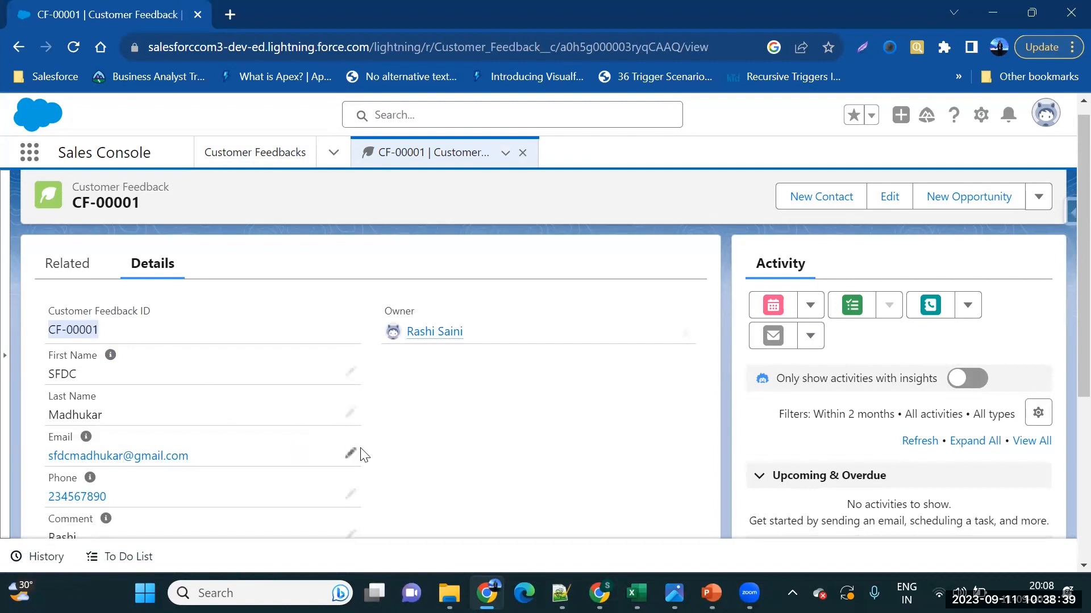
pyautogui.scroll(-1, 363, 454)
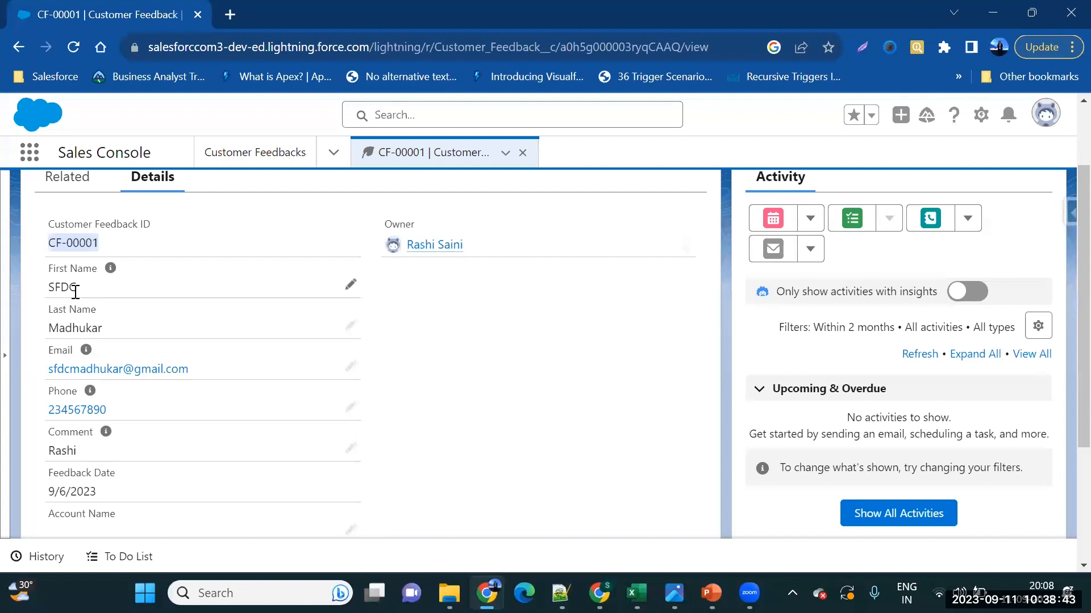
pyautogui.scroll(-1, 79, 328)
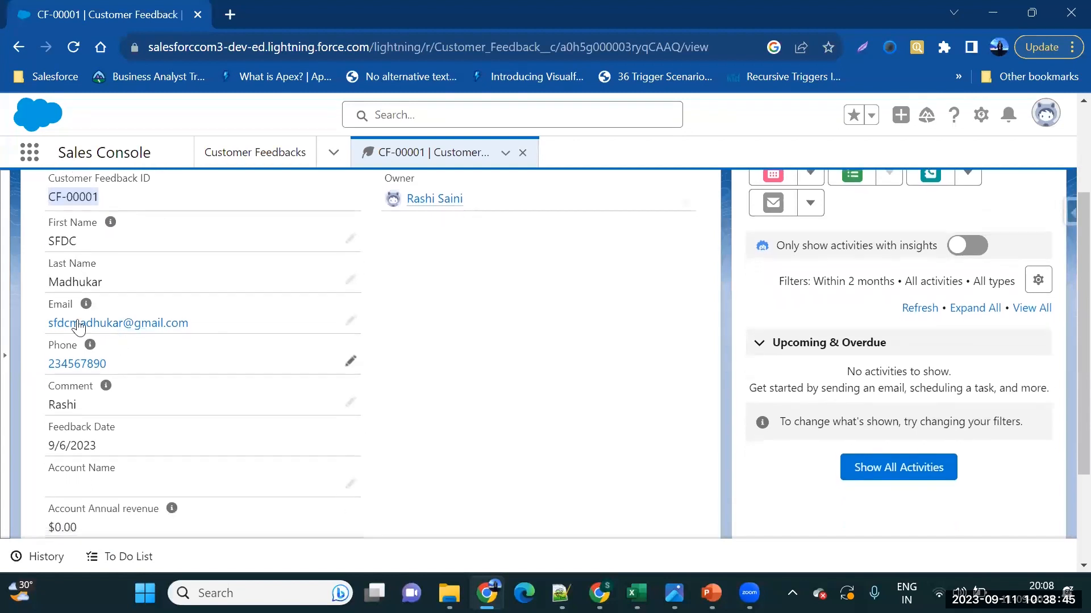
pyautogui.scroll(-1, 108, 324)
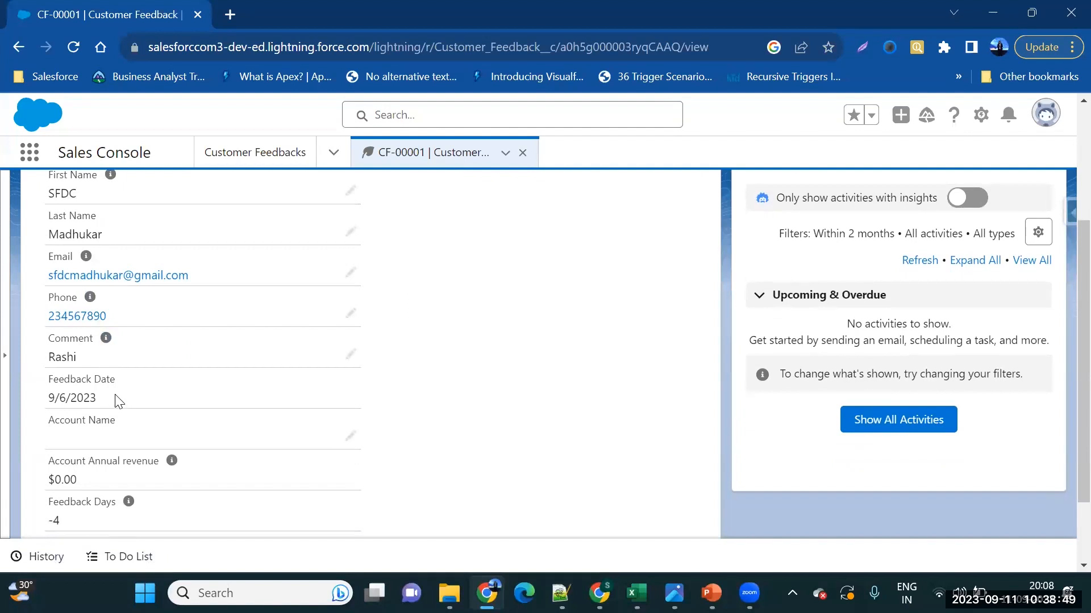
pyautogui.moveTo(118, 401); pyautogui.dragTo(35, 401)
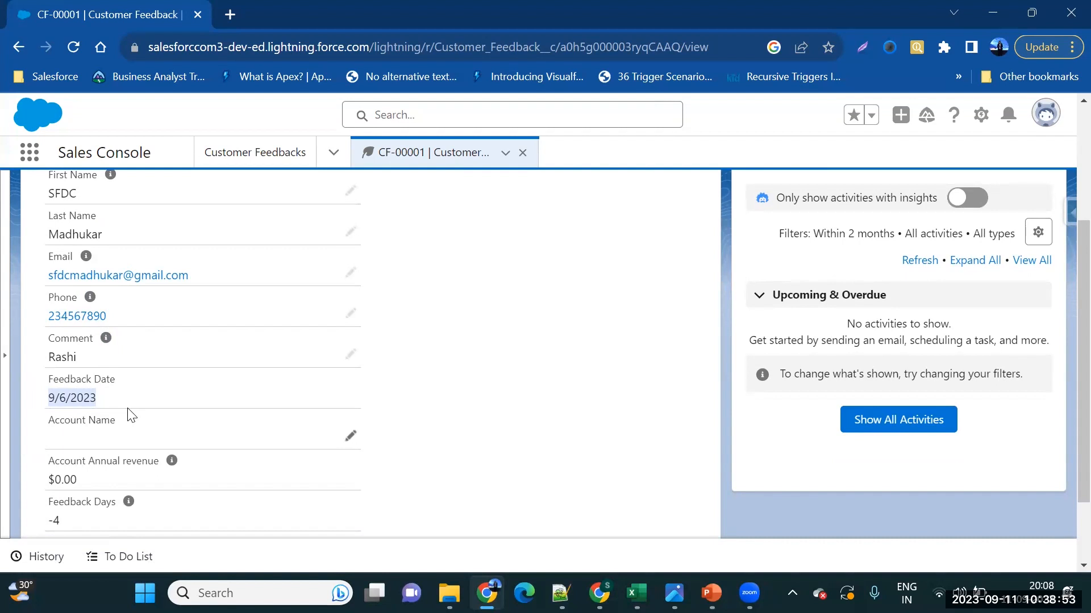
pyautogui.scroll(-1, 131, 415)
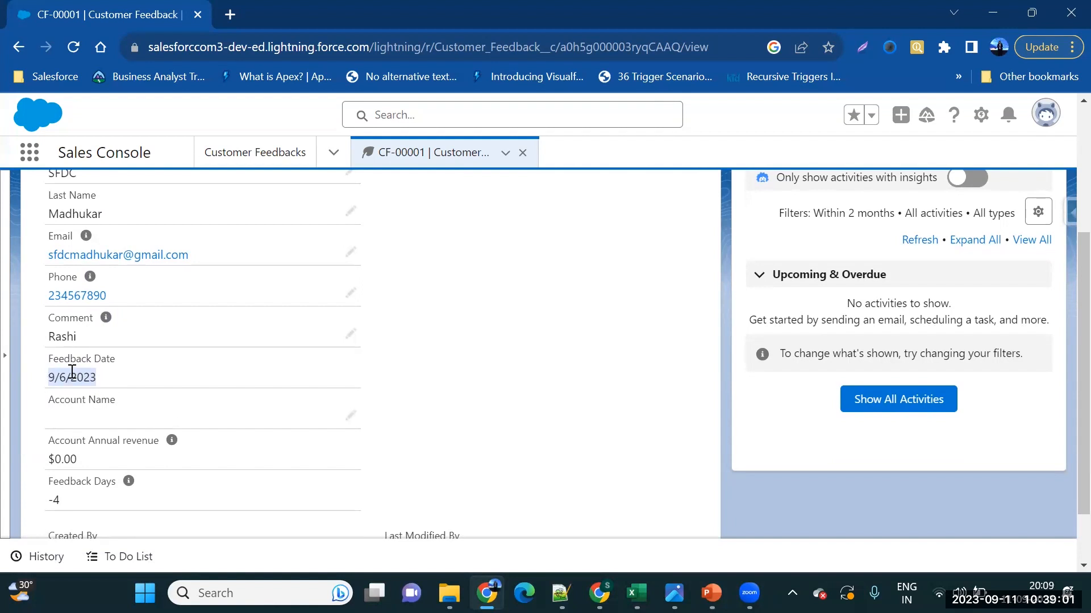
pyautogui.scroll(-1, 72, 372)
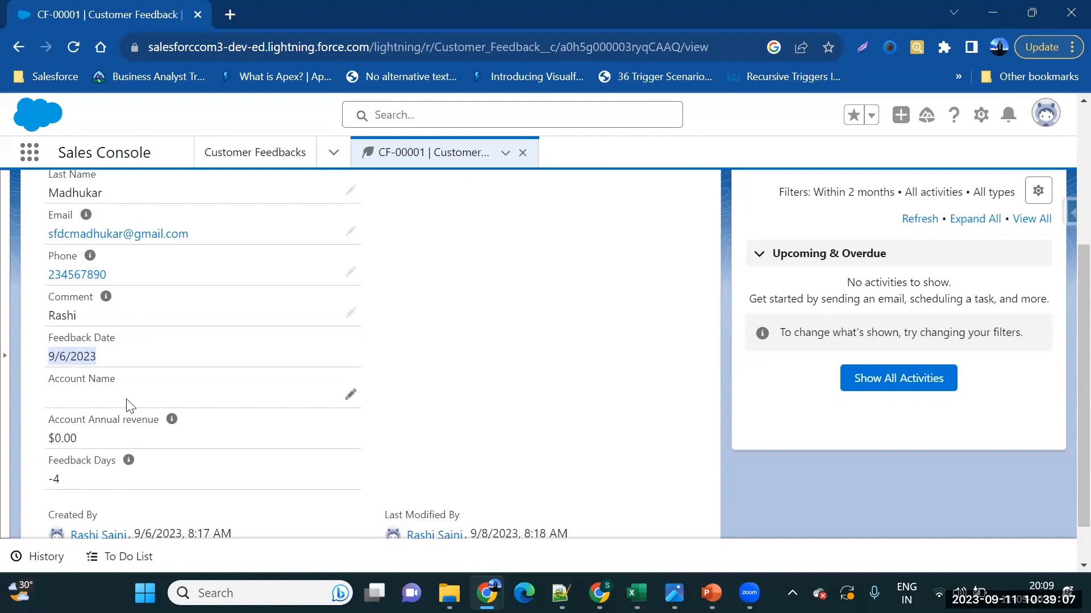
pyautogui.scroll(-1, 127, 398)
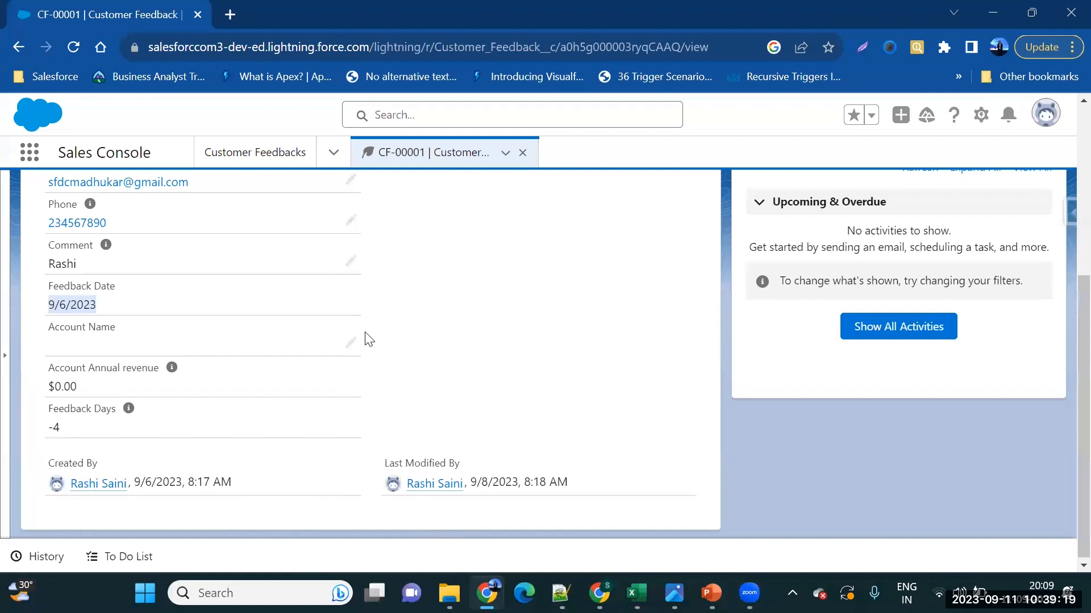
# Check the related lists of feedback record CF-00001 and return to its details
pyautogui.scroll(5, 365, 338)
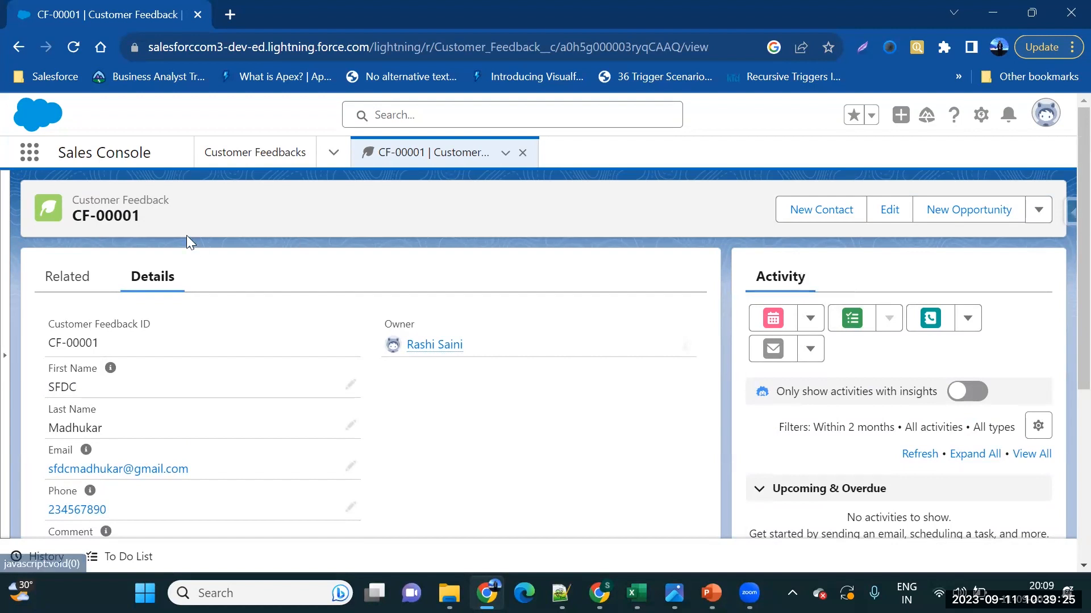
pyautogui.click(66, 289)
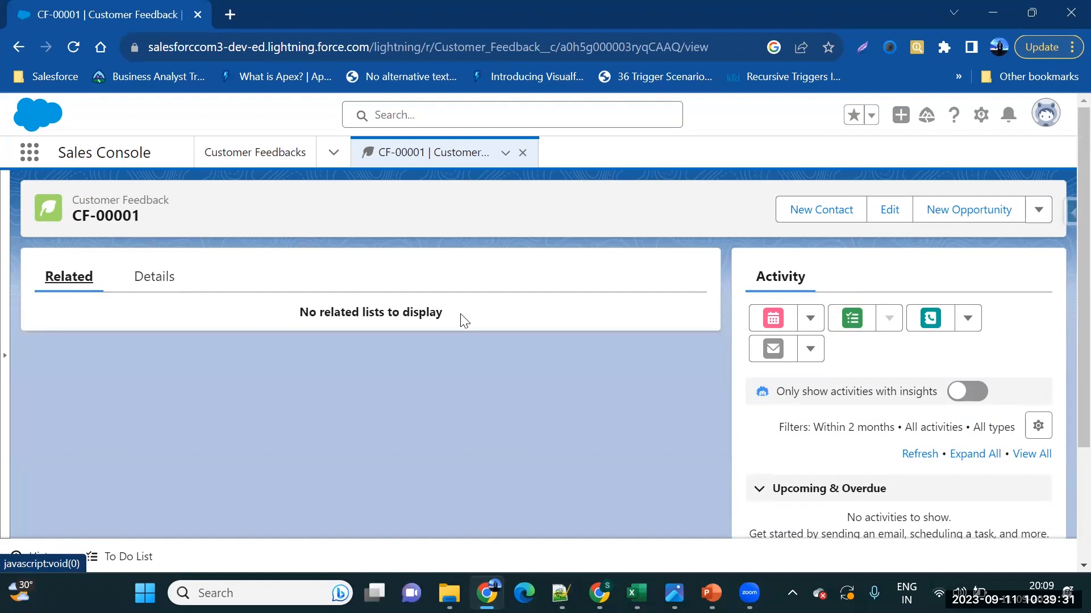
pyautogui.click(169, 284)
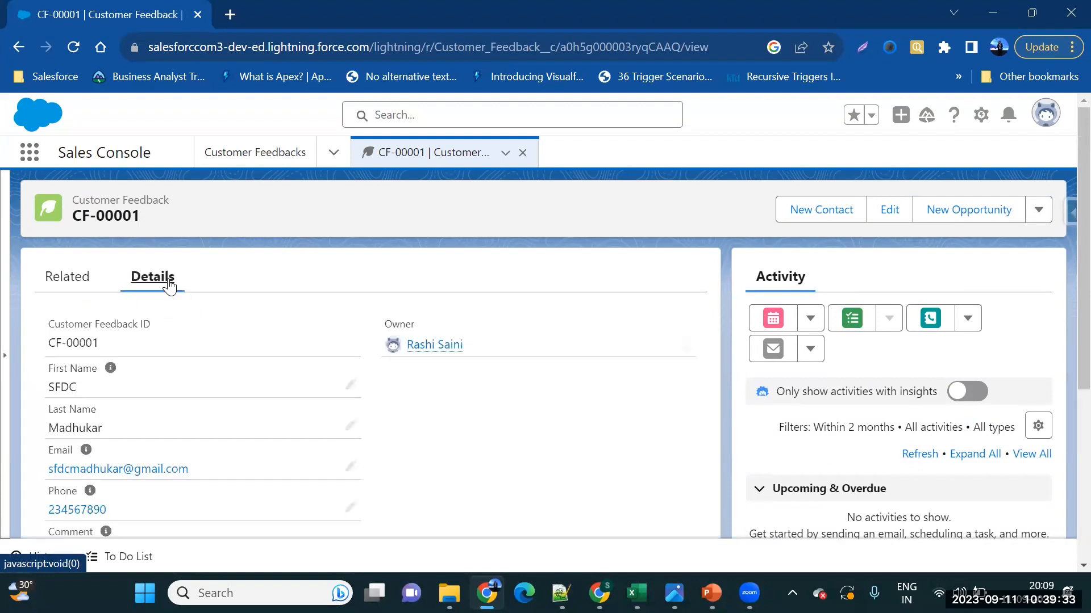
# Set the Account Name of feedback record CF-00001 to the first recently used account and save the record
pyautogui.scroll(-5, 161, 384)
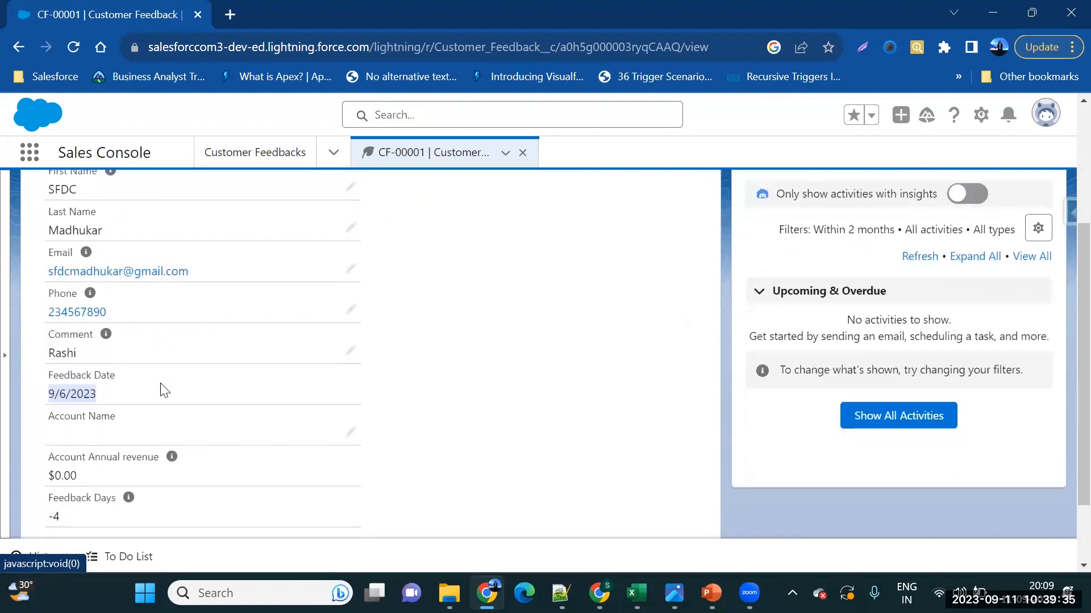
pyautogui.click(351, 343)
pyautogui.click(264, 355)
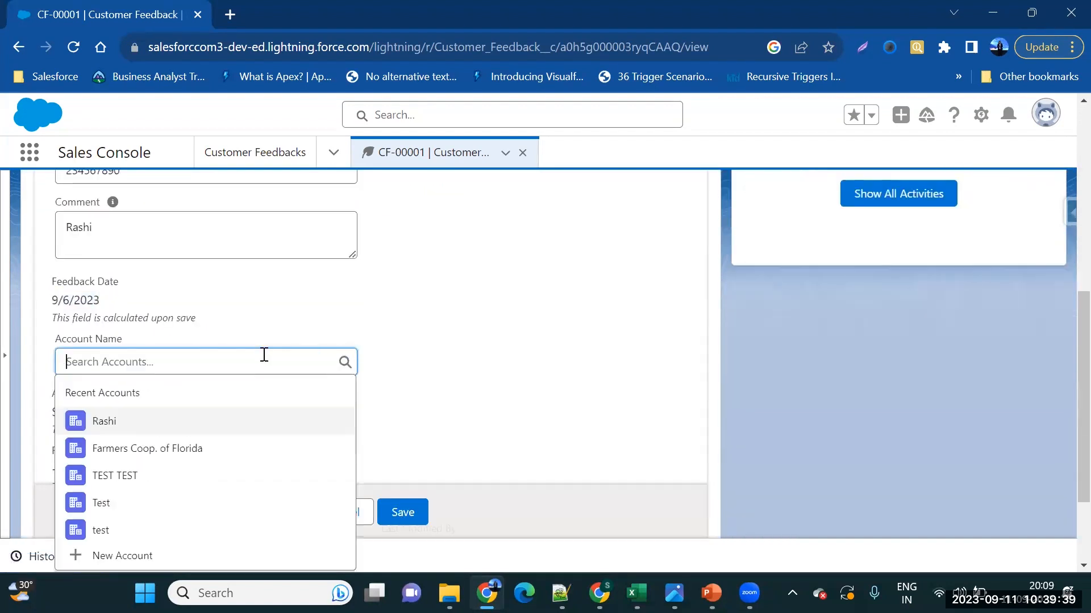
pyautogui.click(211, 428)
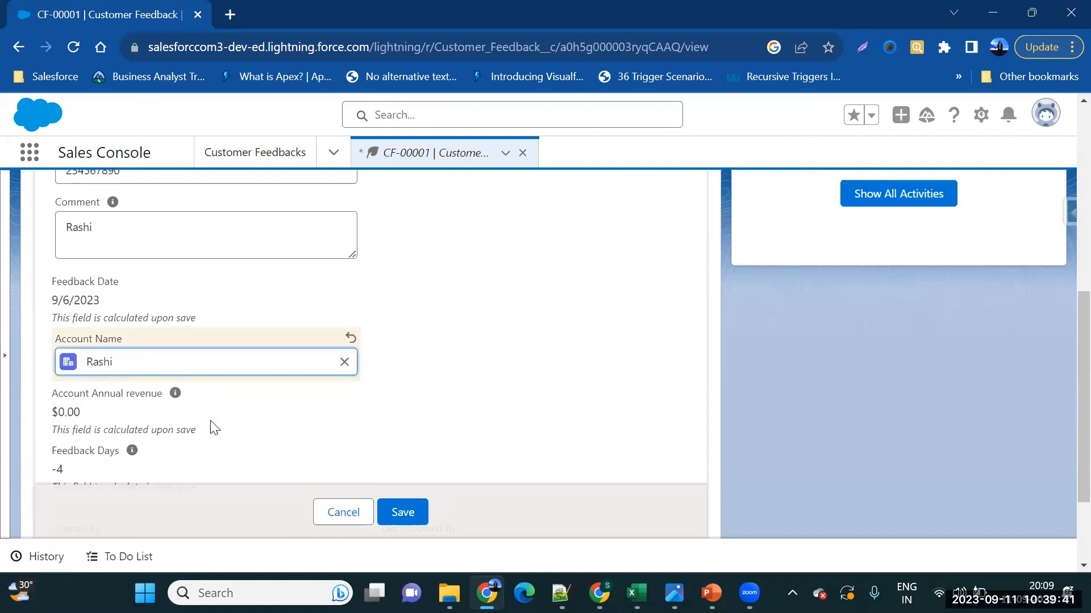
pyautogui.click(403, 511)
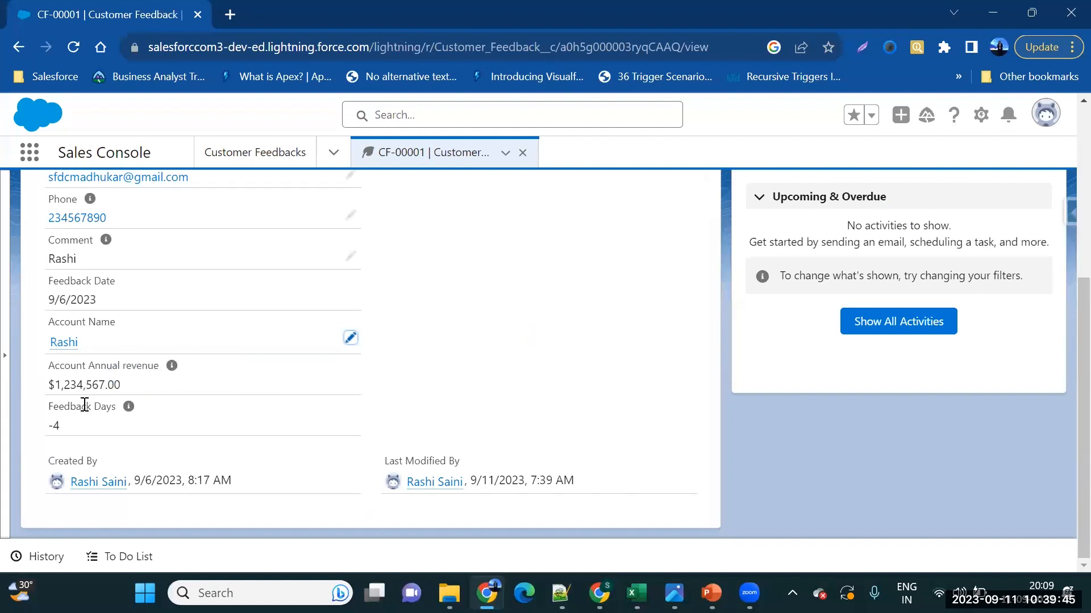
# Open the account linked to feedback record CF-00001, view its details and return to the feedback record
pyautogui.click(68, 344)
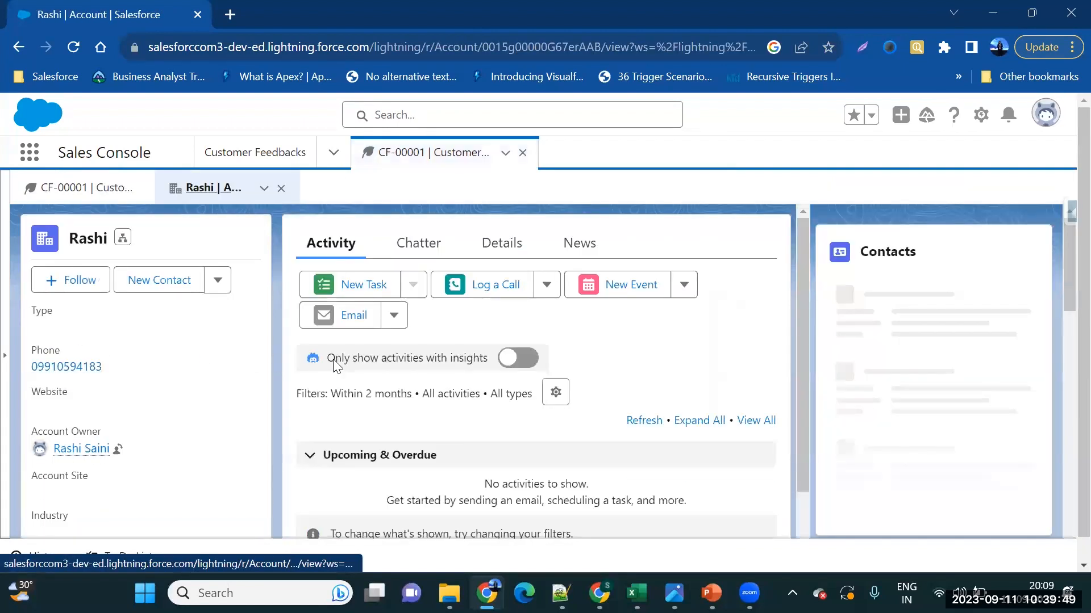
pyautogui.click(499, 250)
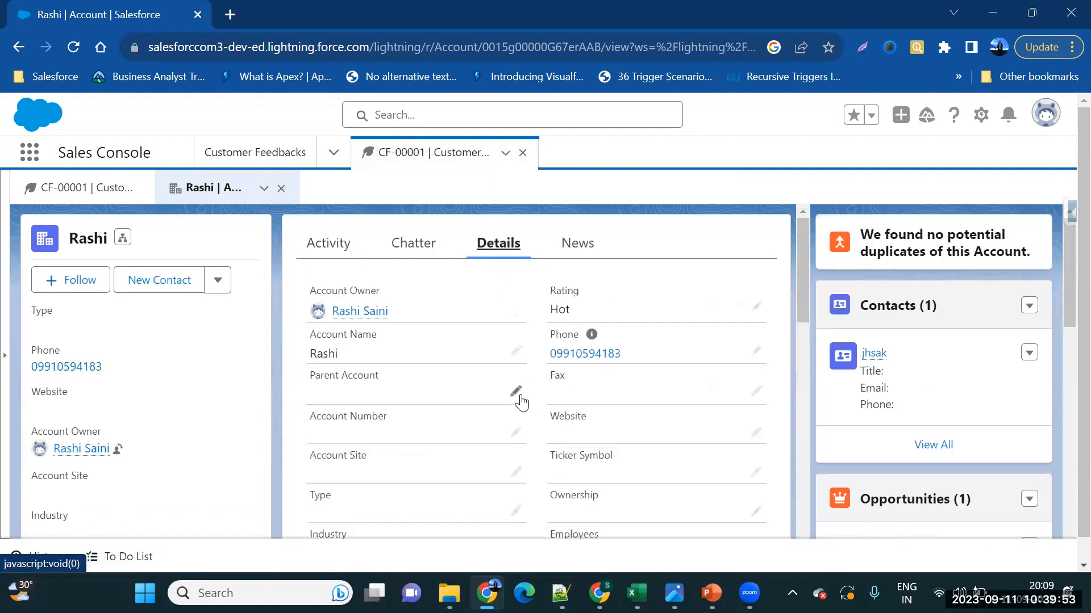
pyautogui.click(251, 154)
pyautogui.click(397, 153)
pyautogui.click(99, 188)
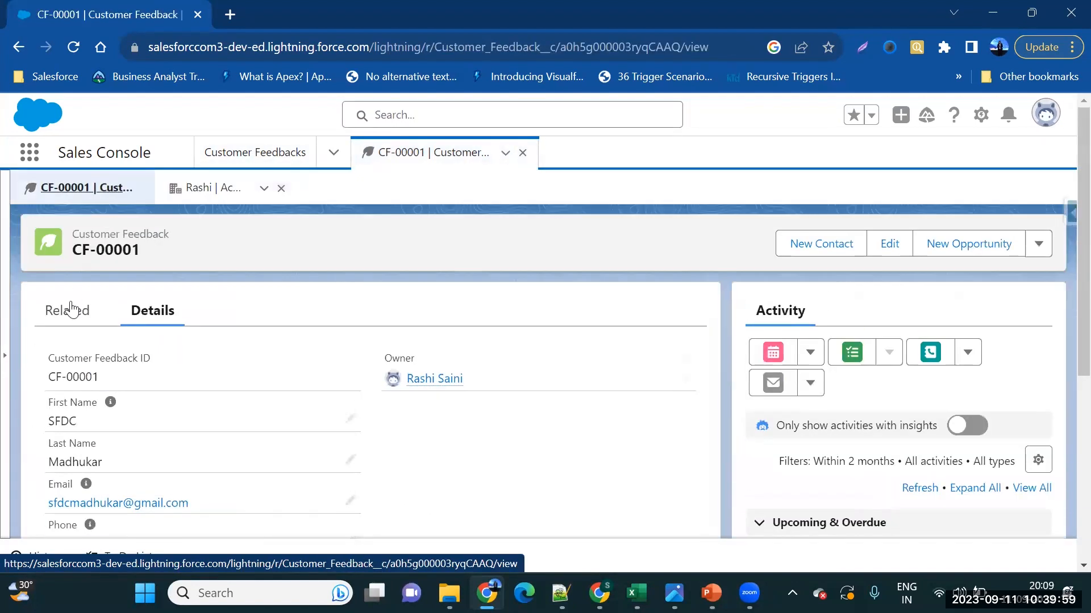
# Check the related lists of feedback record CF-00001 against the linked account's page
pyautogui.click(69, 312)
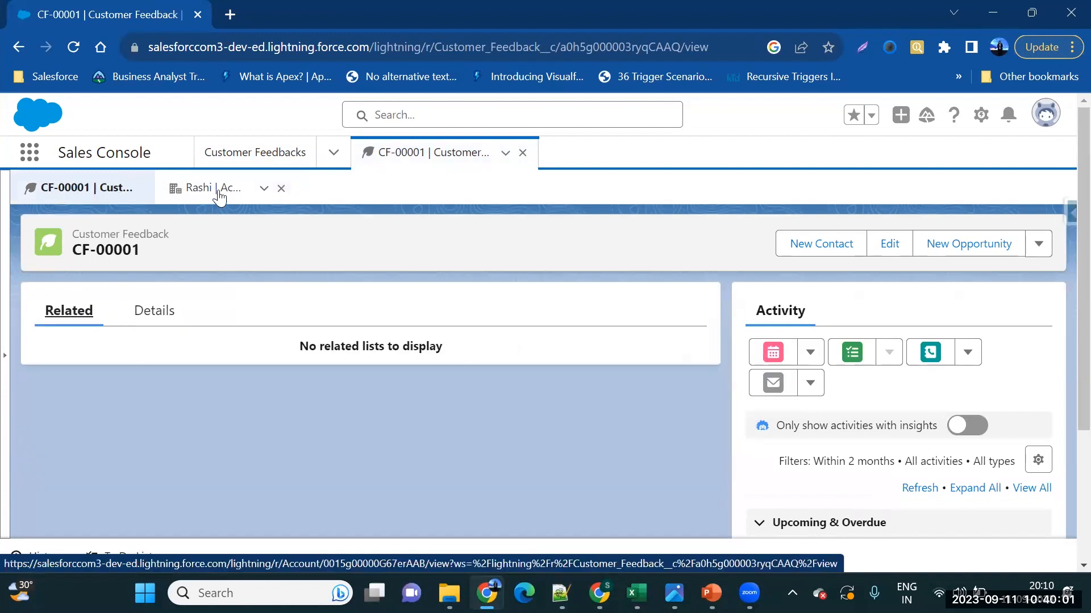
pyautogui.click(219, 193)
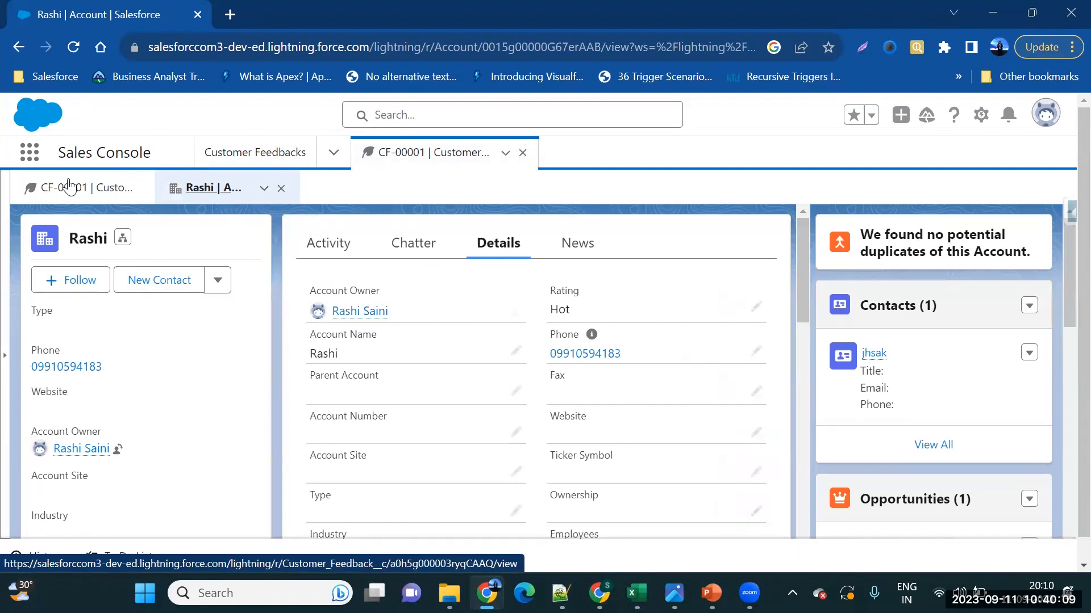
pyautogui.click(86, 187)
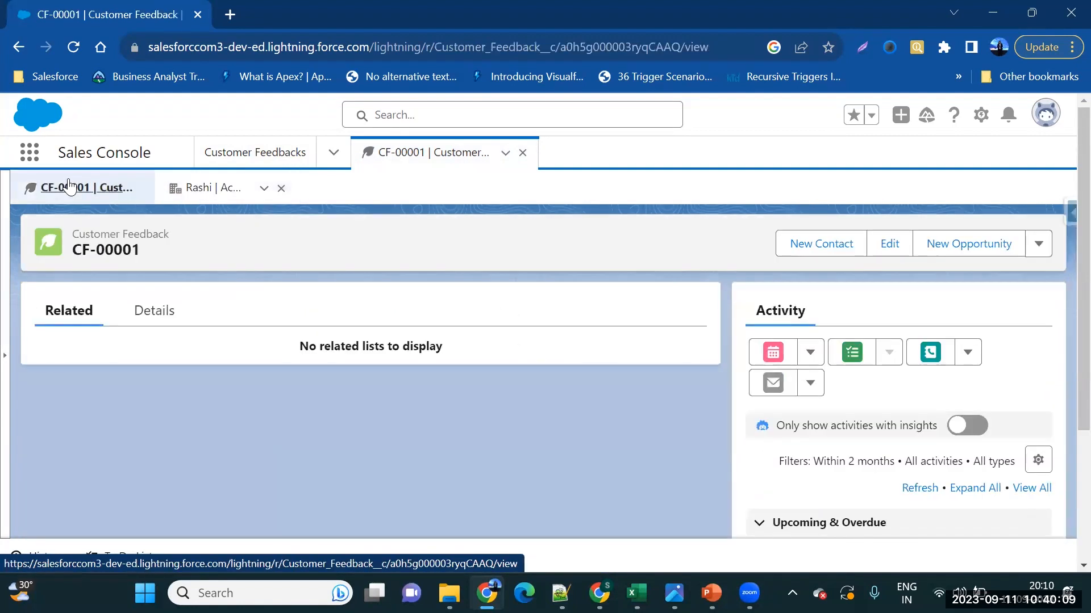
# Find the Customer Feedbacks related list on the linked account and open CF-00001 from it, showing the record's details
pyautogui.click(234, 196)
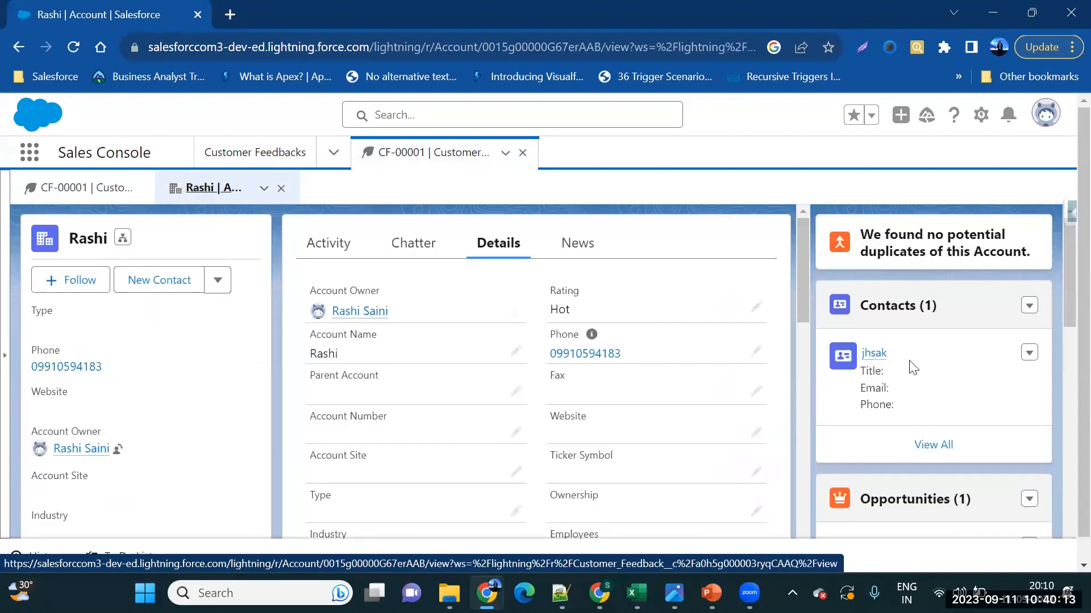
pyautogui.scroll(-3, 912, 368)
pyautogui.moveTo(911, 367)
pyautogui.scroll(-4, 910, 366)
pyautogui.scroll(-2, 911, 366)
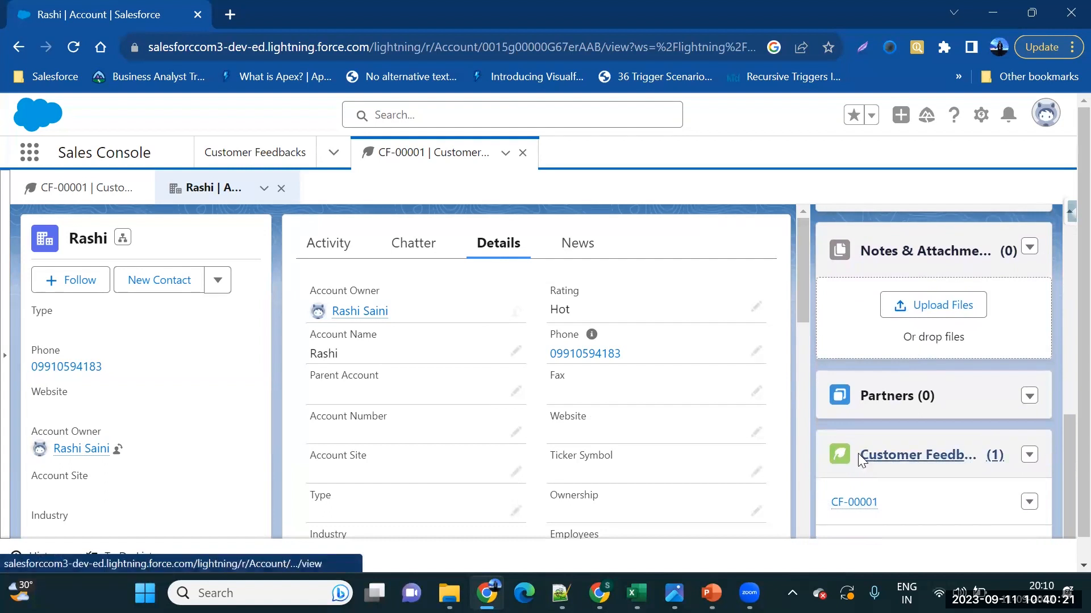
pyautogui.moveTo(858, 454); pyautogui.dragTo(1020, 471)
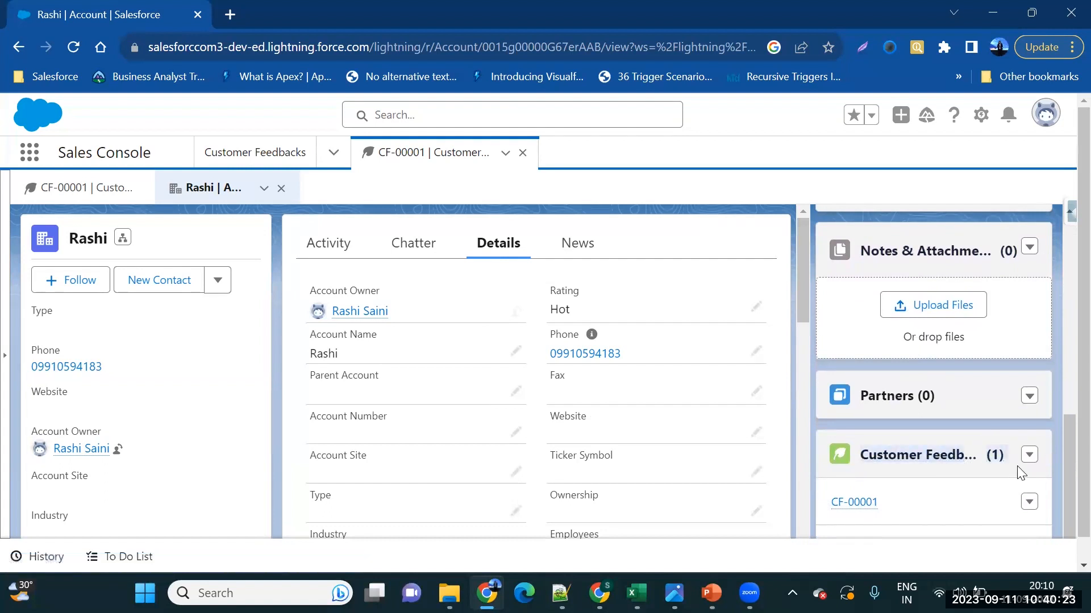
pyautogui.moveTo(912, 502); pyautogui.dragTo(833, 507)
pyautogui.click(849, 507)
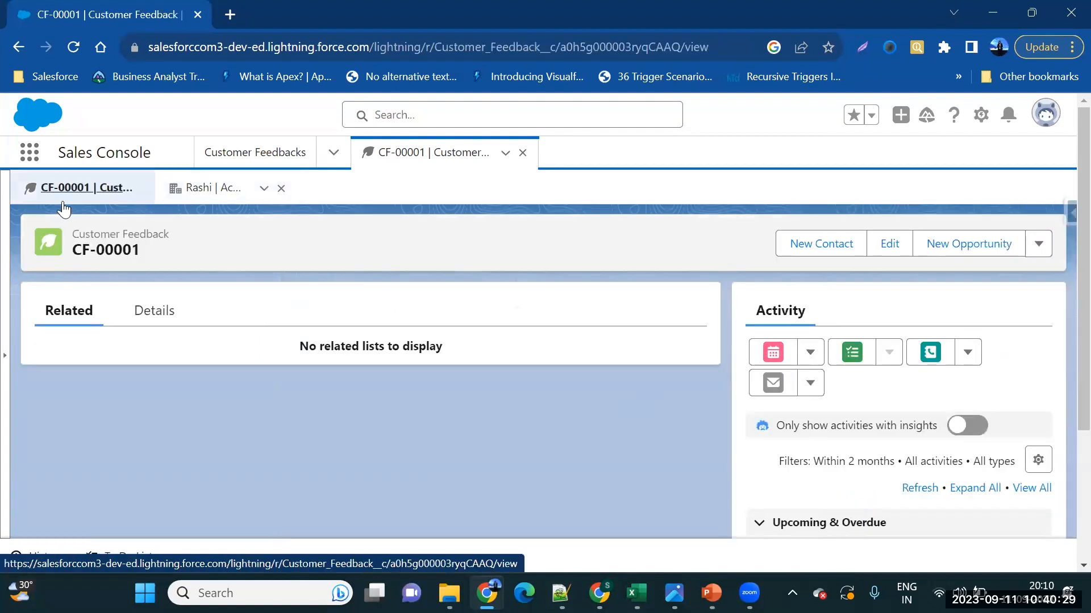
pyautogui.click(158, 309)
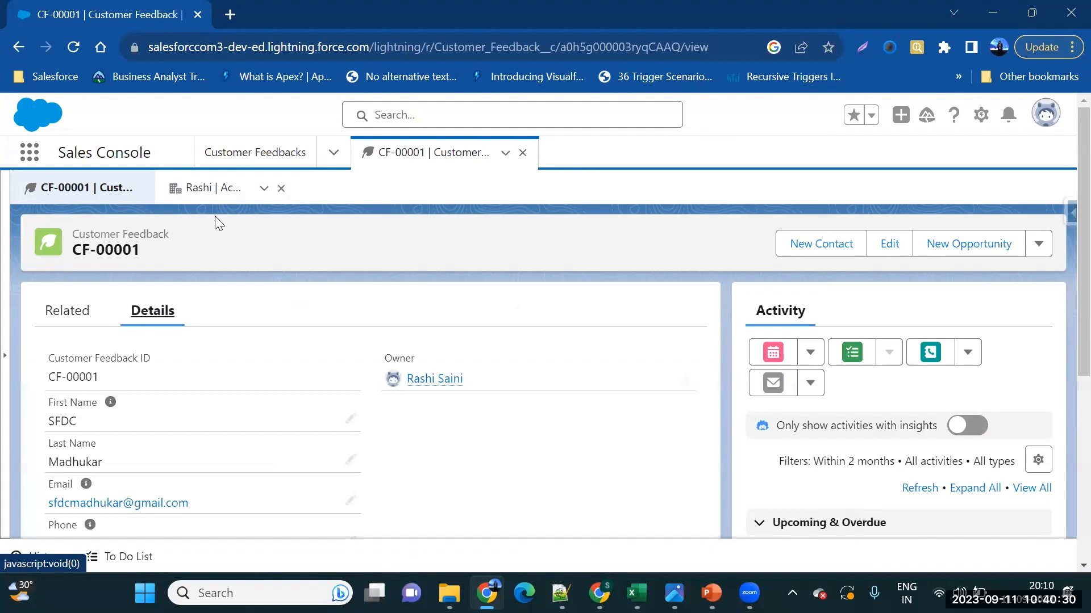
# Review the linked account's related lists, including Opportunities and Customer Feedbacks, and return to feedback record CF-00001
pyautogui.click(199, 187)
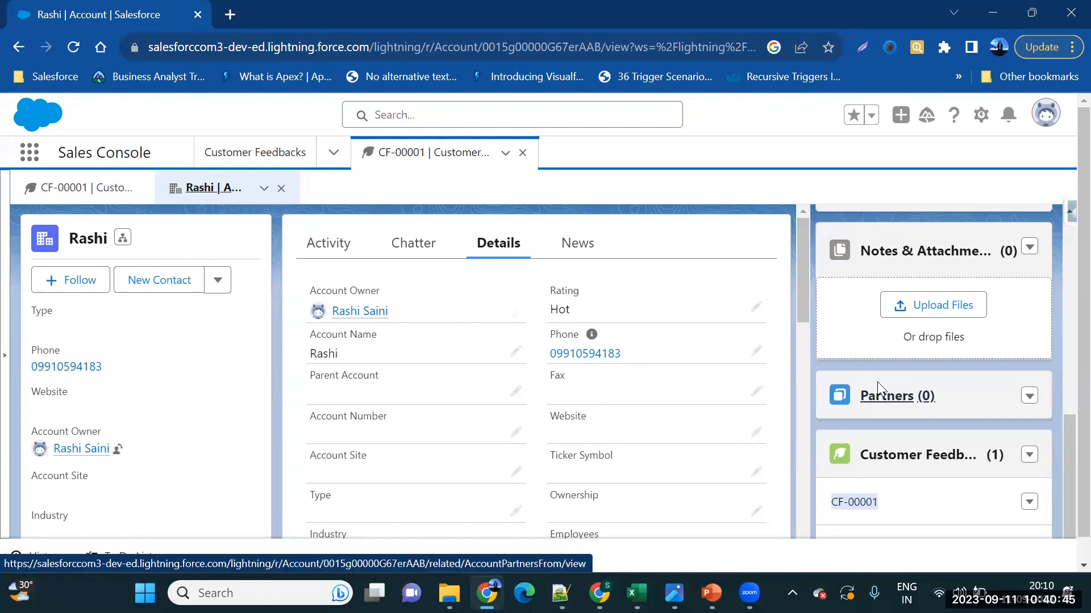
pyautogui.scroll(4, 918, 321)
pyautogui.scroll(-4, 918, 322)
pyautogui.scroll(3, 919, 335)
pyautogui.scroll(3, 920, 349)
pyautogui.scroll(-2, 920, 349)
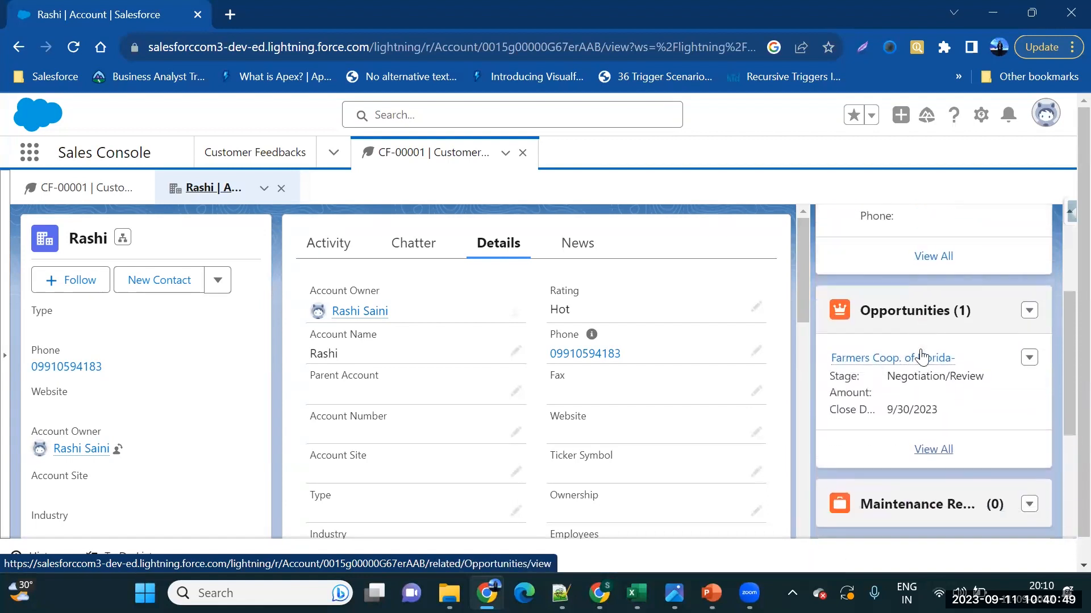
pyautogui.click(50, 187)
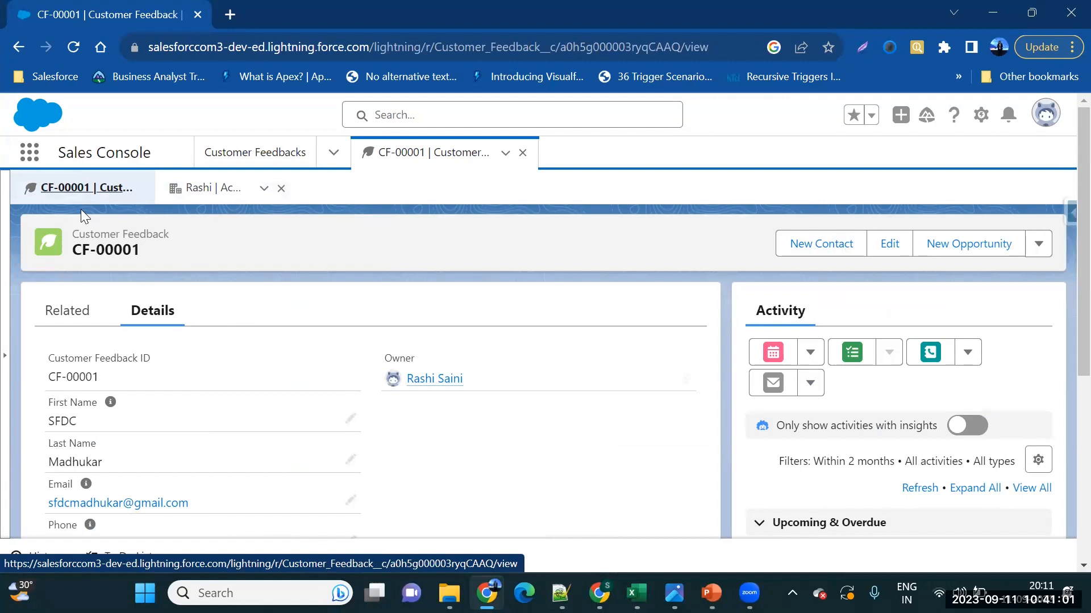
# Open Setup, search the Object Manager for "customer" and open the Customer Feedback object
pyautogui.click(975, 121)
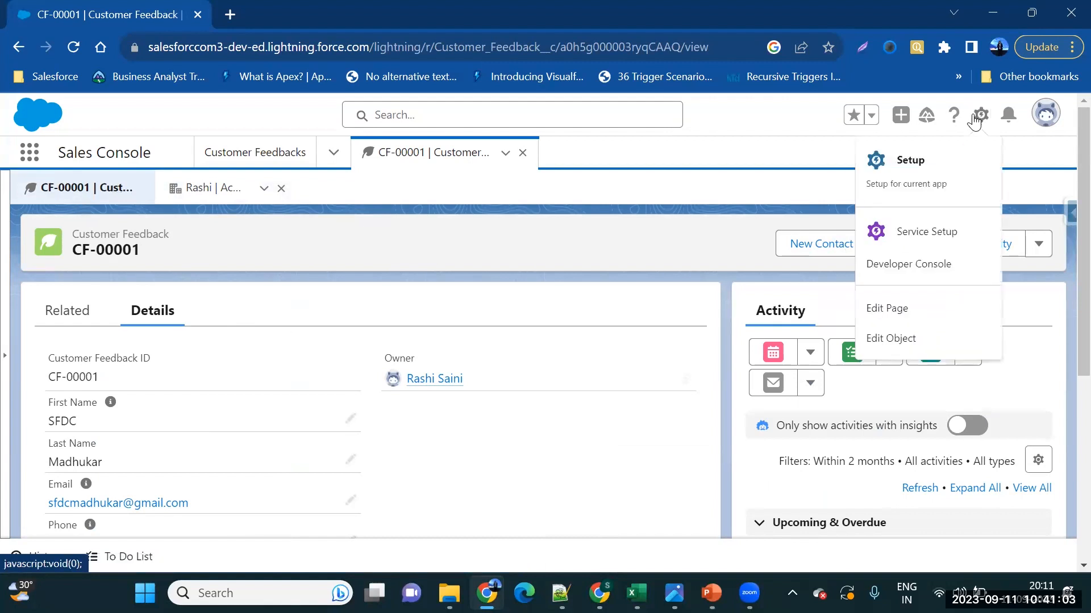
pyautogui.click(920, 165)
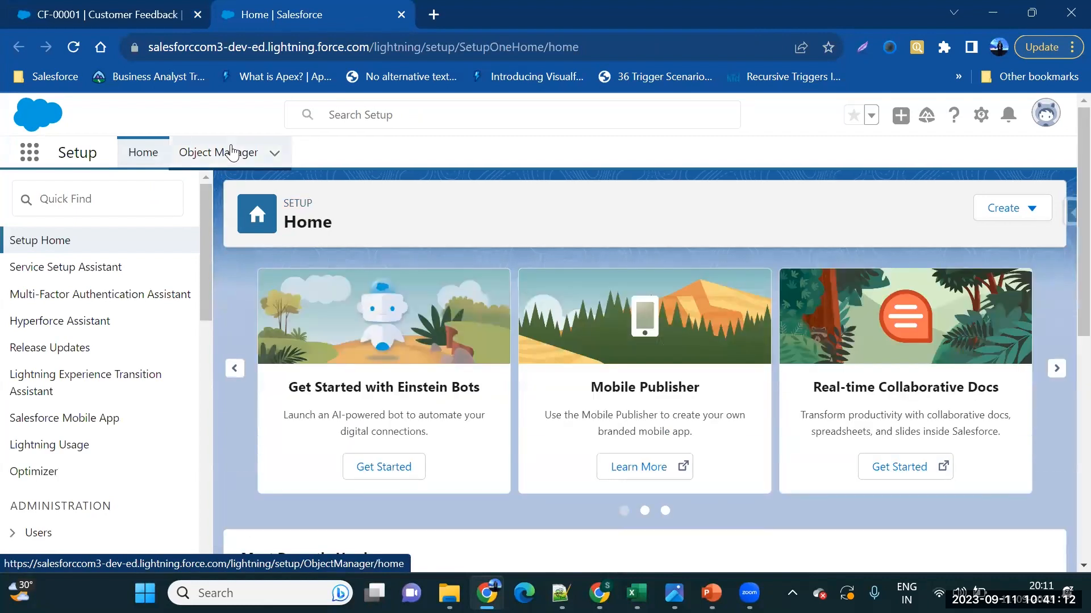
pyautogui.click(231, 152)
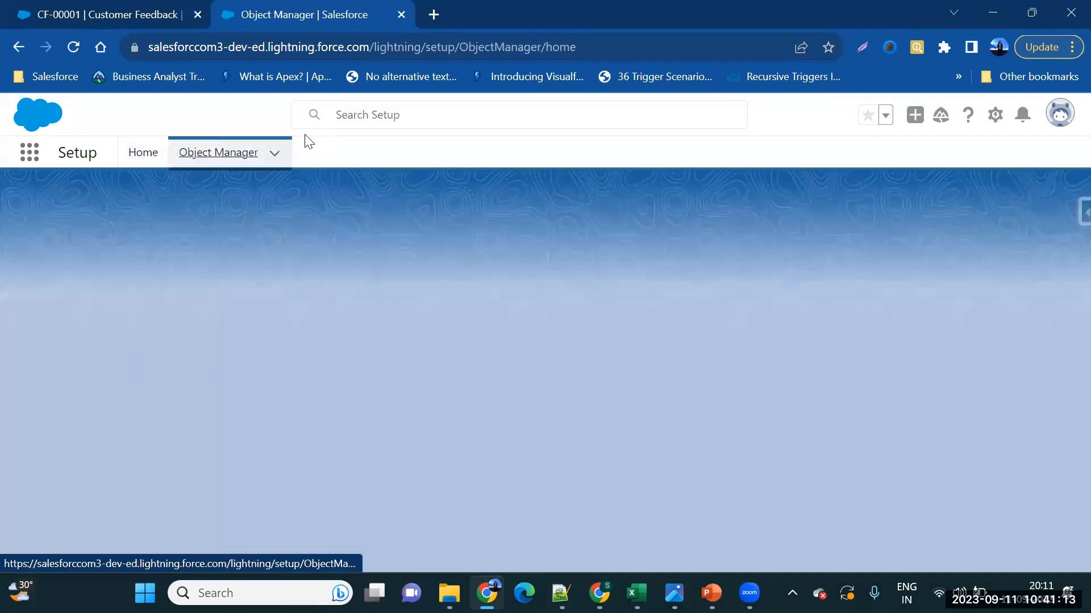
pyautogui.click(819, 206)
pyautogui.write('customer')
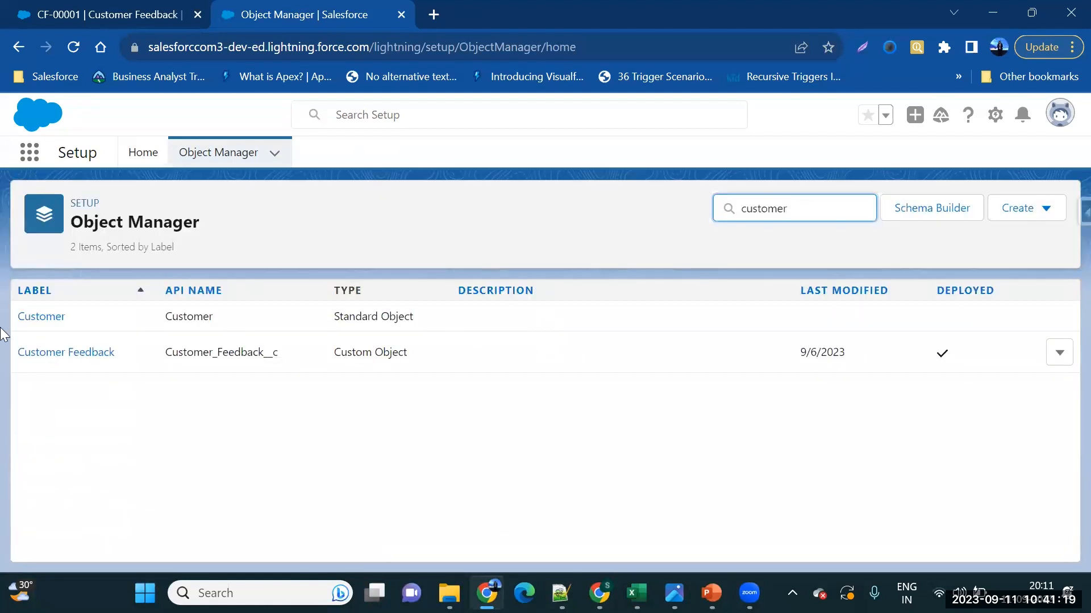
pyautogui.click(43, 353)
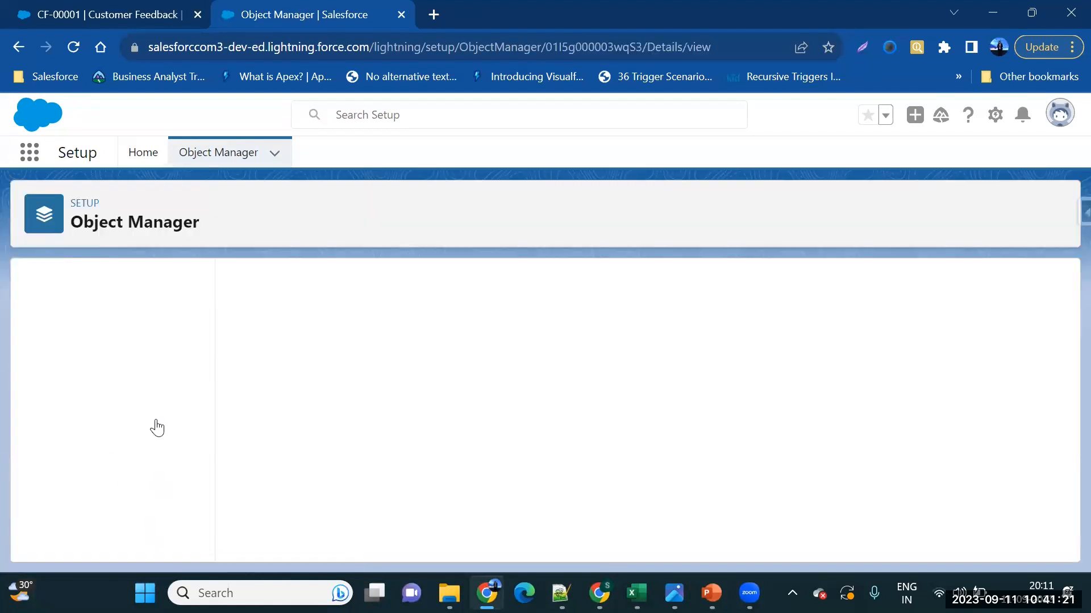
# Go back to feedback record CF-00001 and open its object definition directly with Edit Object
pyautogui.click(114, 15)
pyautogui.click(974, 117)
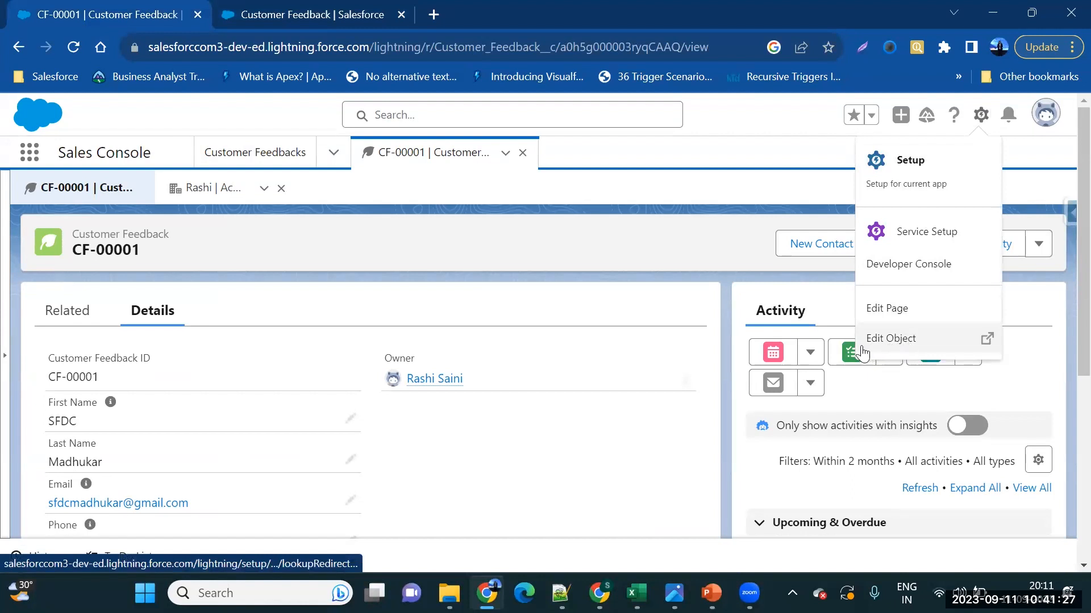
pyautogui.click(912, 350)
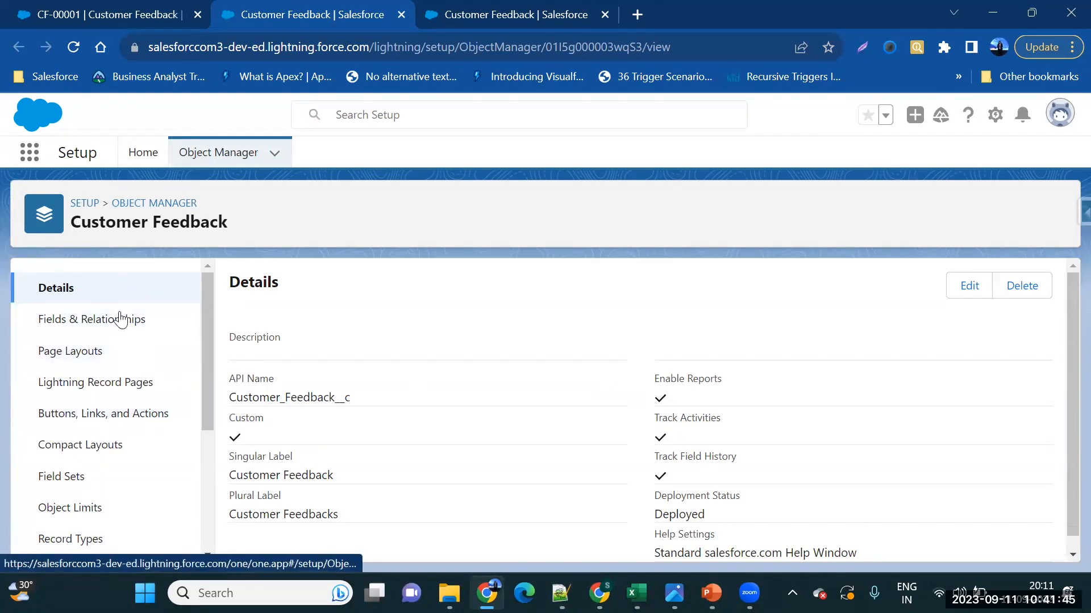
# Open the Customer Feedback Layout page layout and examine its field palette, Highlights Panel and quick actions section
pyautogui.click(123, 355)
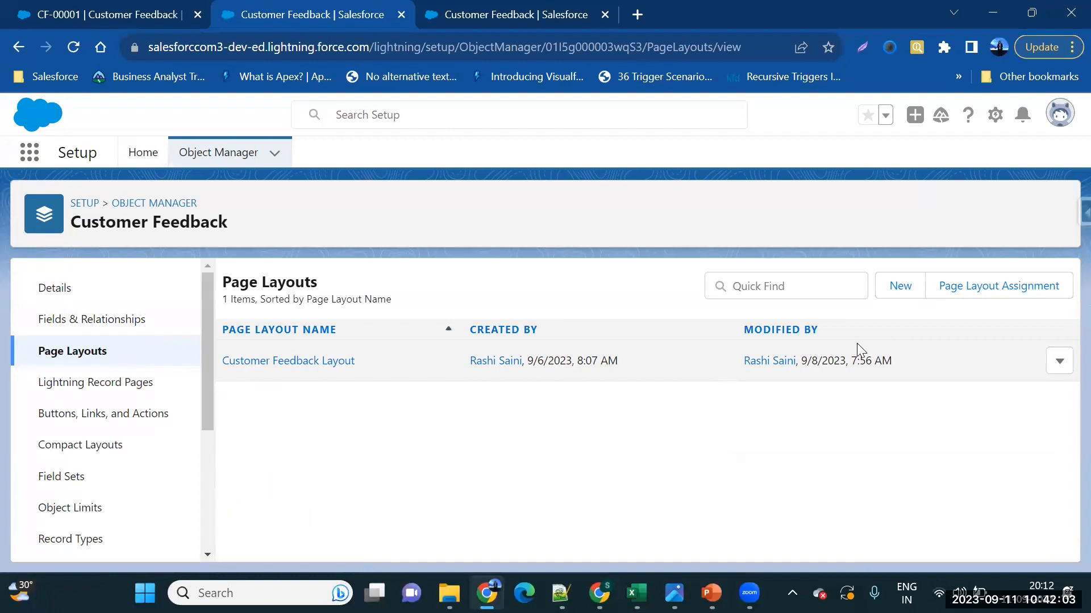
pyautogui.click(305, 363)
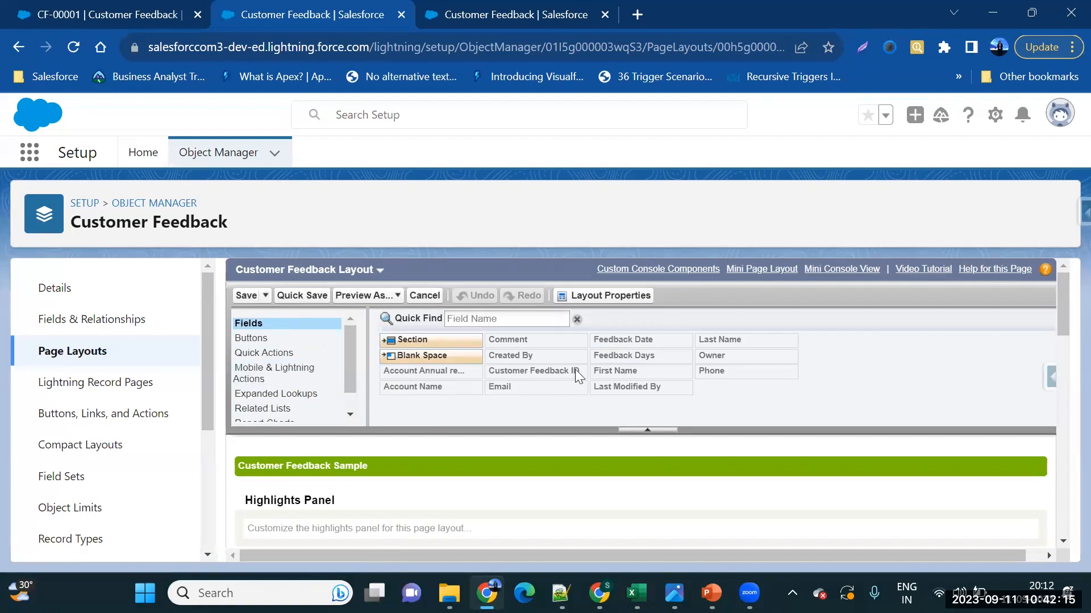
pyautogui.scroll(-1, 607, 437)
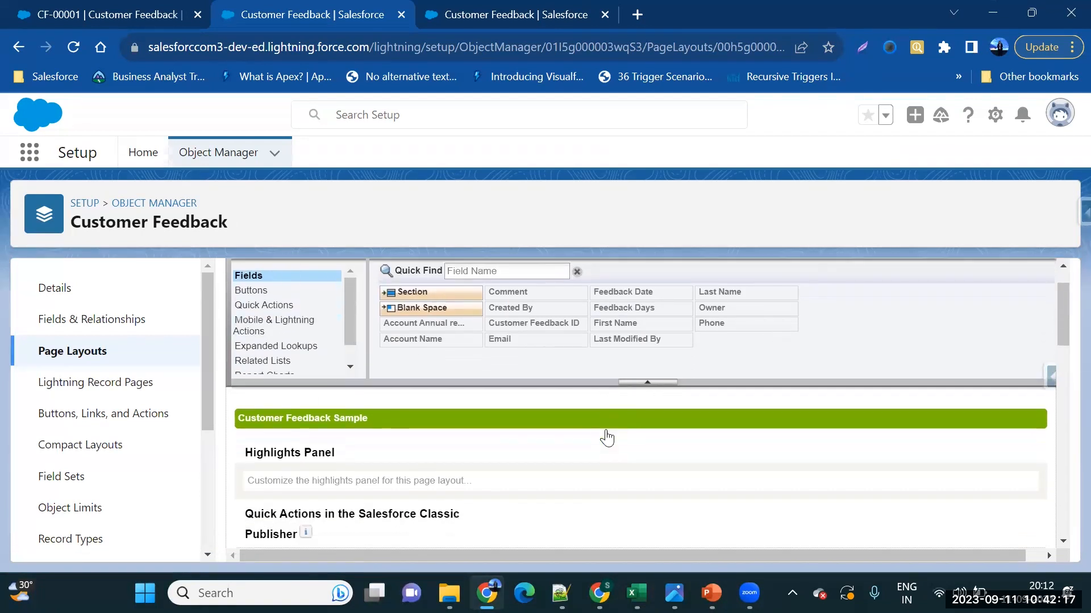
pyautogui.scroll(-1, 607, 438)
pyautogui.scroll(2, 606, 438)
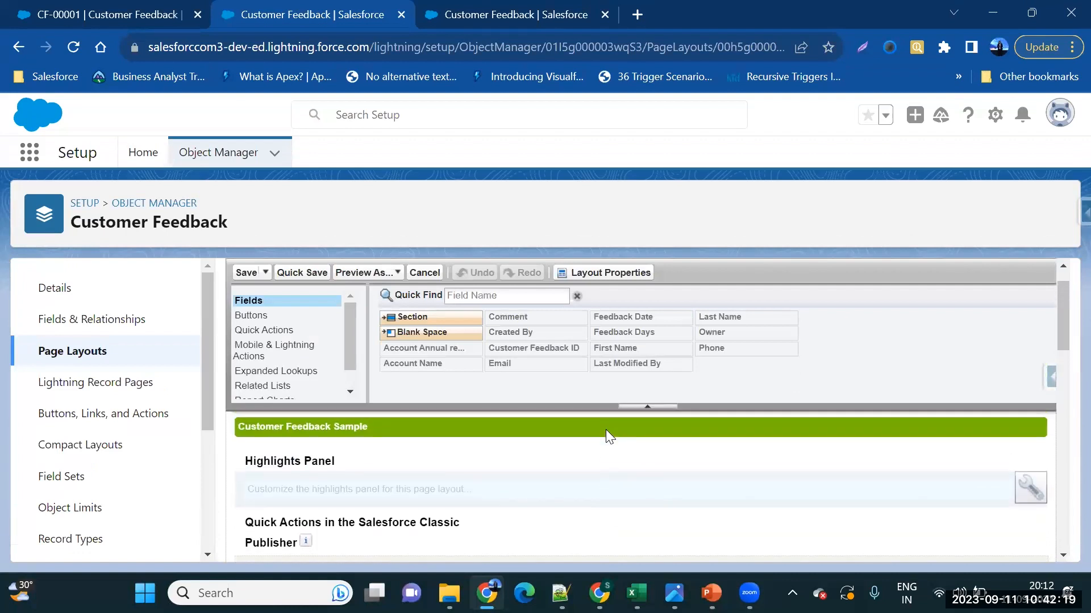
pyautogui.scroll(-4, 373, 474)
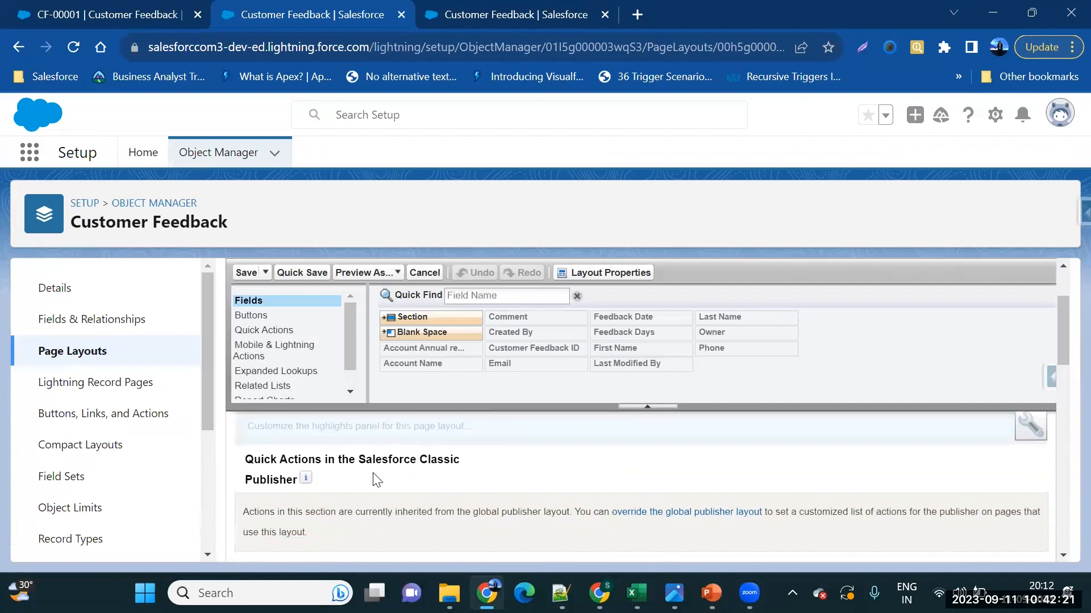
# Examine the layout's Customer Feedback Detail buttons and Information section fields, collapsing and restoring the element palette
pyautogui.scroll(-6, 373, 472)
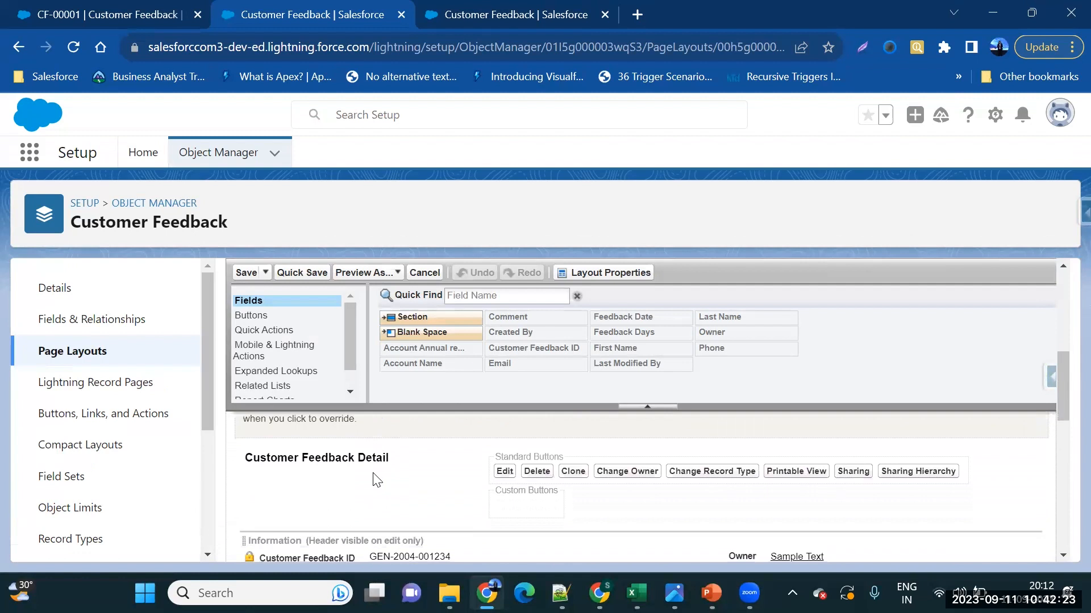
pyautogui.scroll(-2, 359, 466)
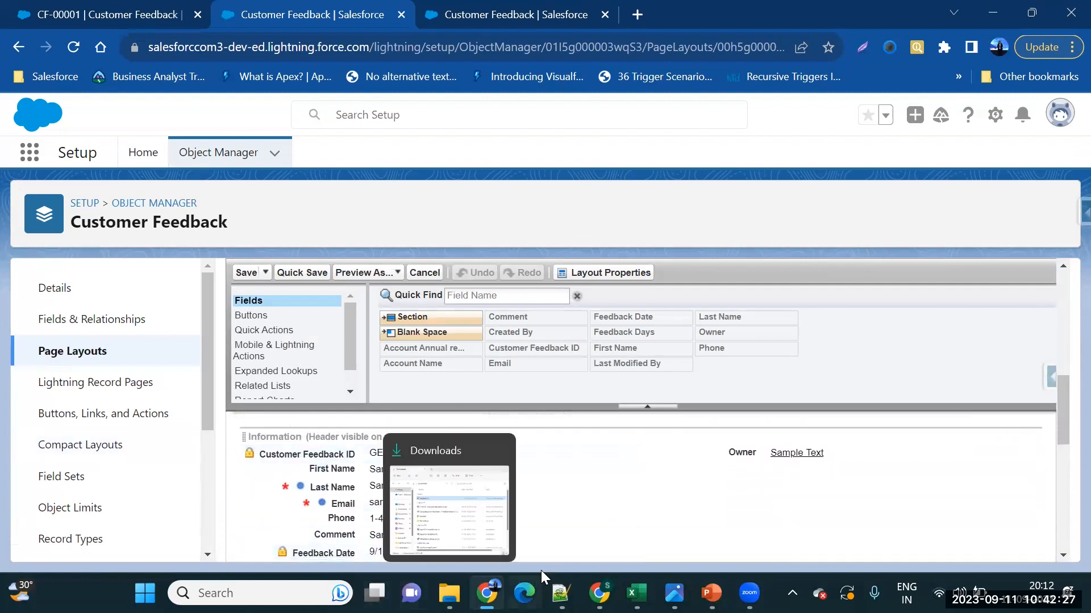
pyautogui.scroll(-1, 541, 491)
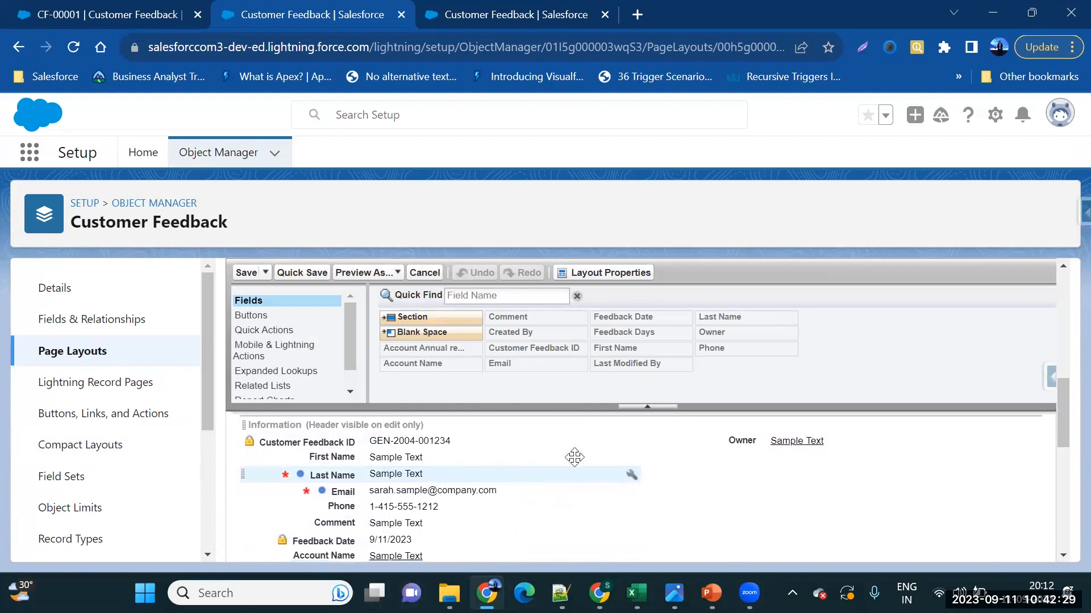
pyautogui.click(648, 407)
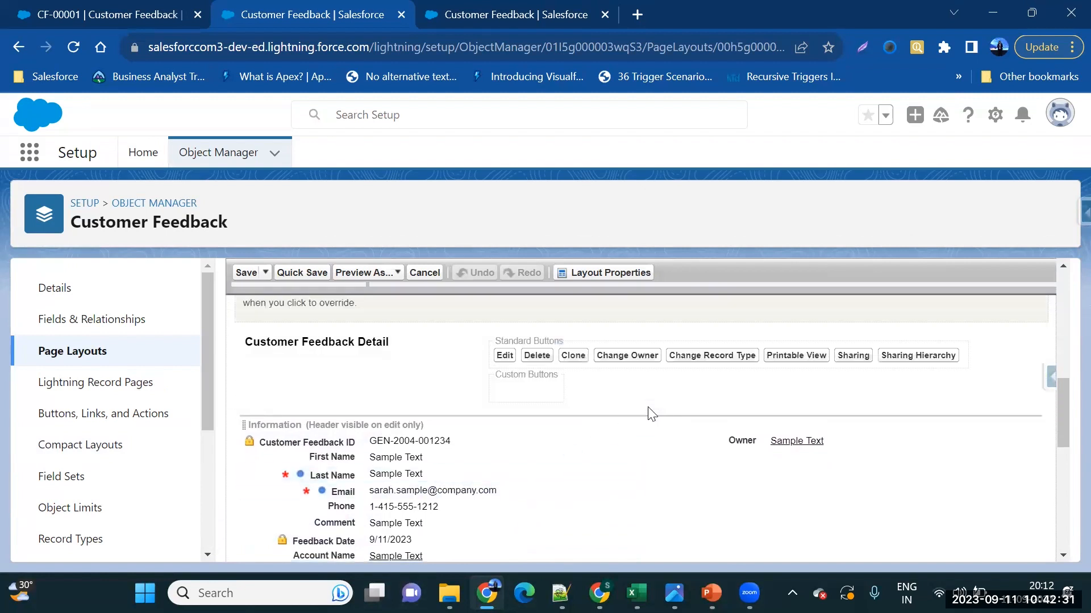
pyautogui.click(651, 288)
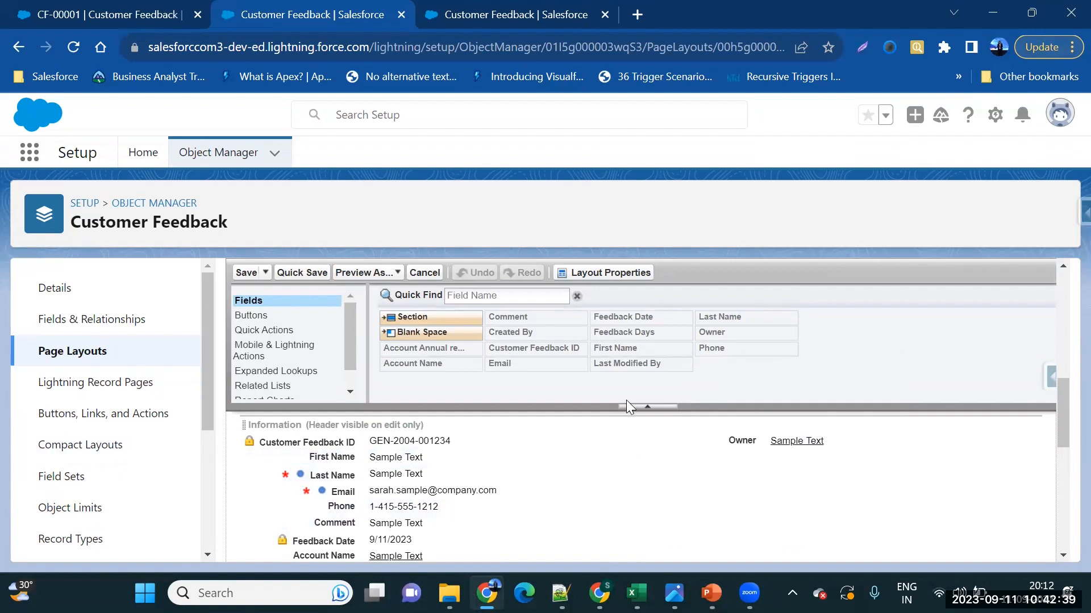
# Move the Last Name and Phone fields into the second column of the Information section, below Owner
pyautogui.scroll(-1, 626, 400)
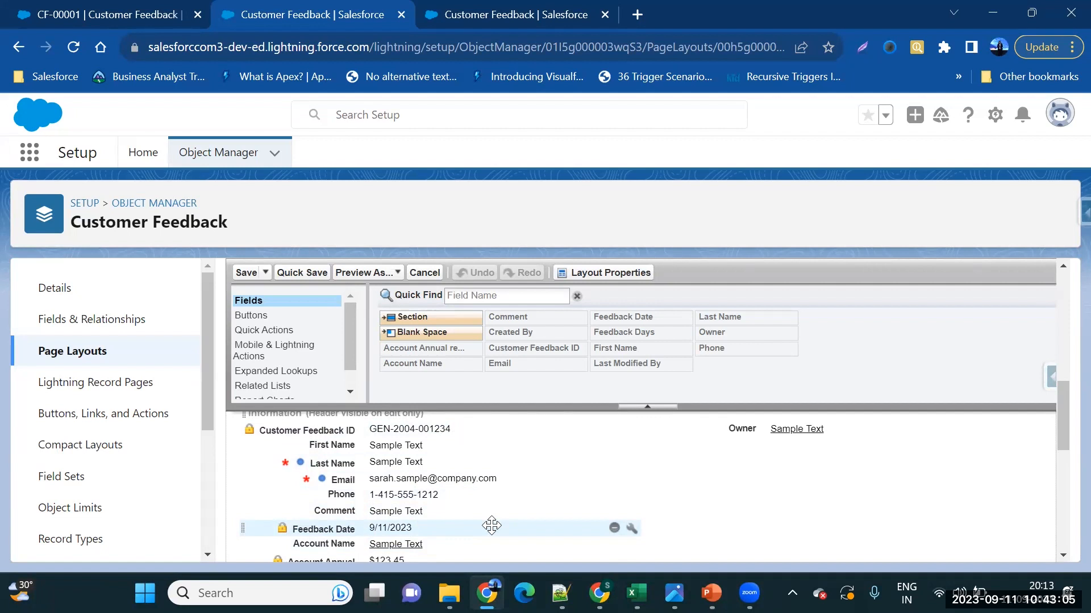
pyautogui.scroll(-2, 491, 526)
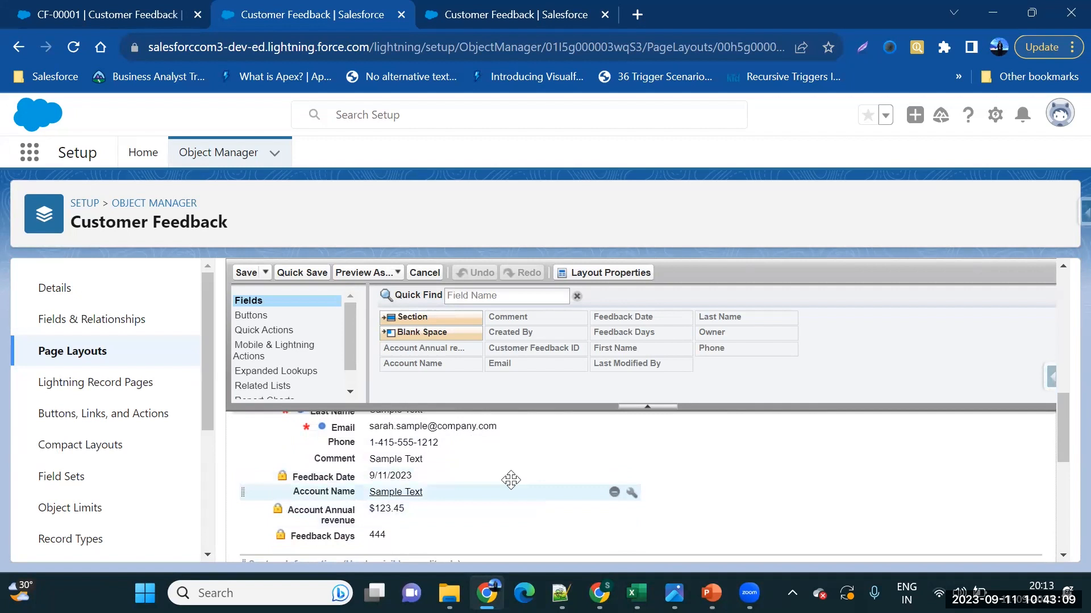
pyautogui.scroll(2, 452, 486)
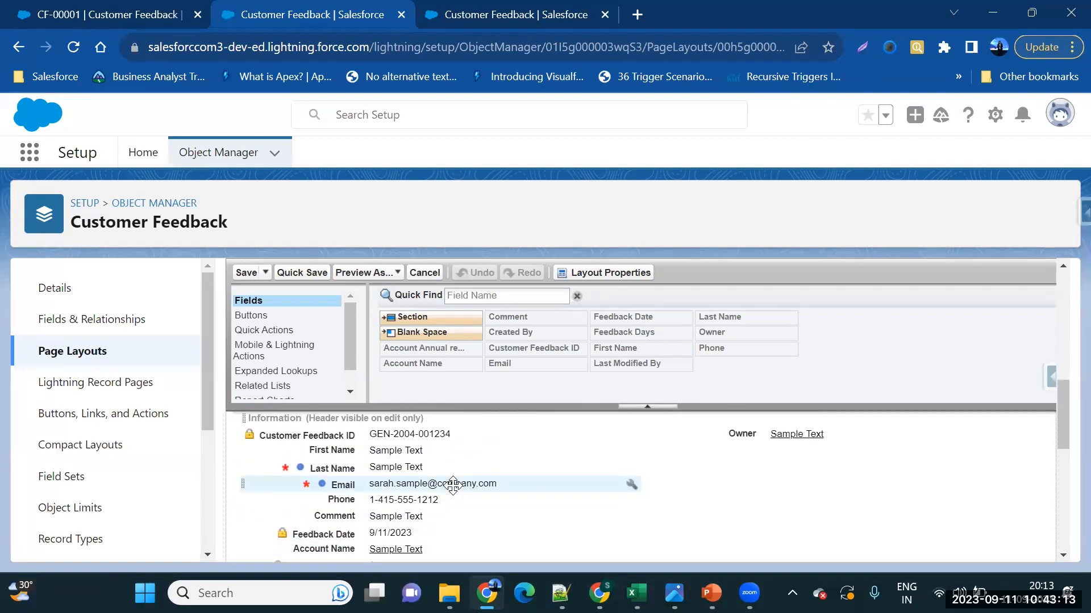
pyautogui.scroll(-2, 452, 485)
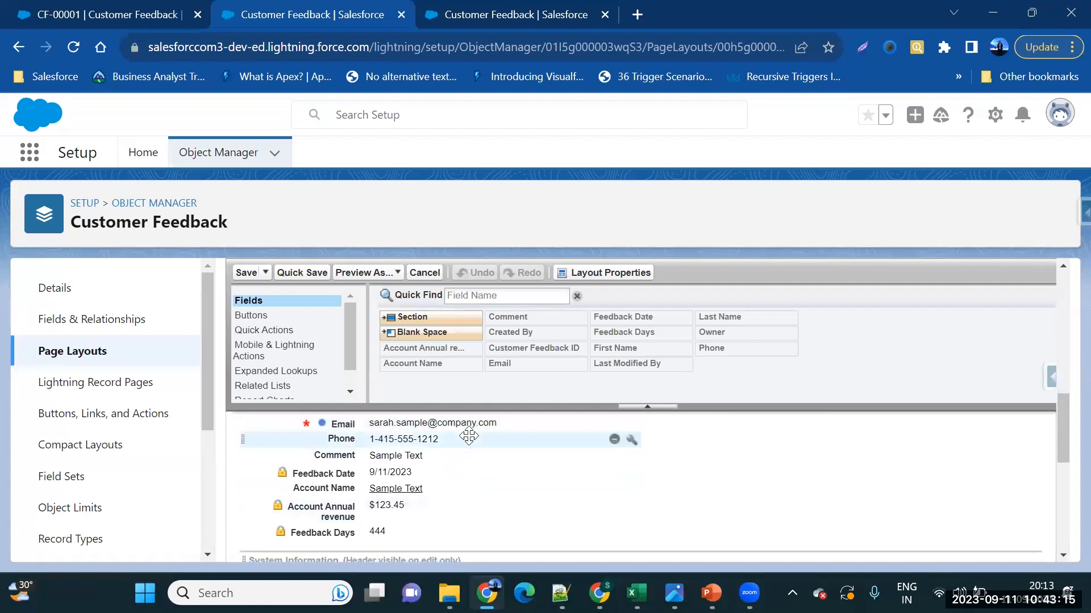
pyautogui.scroll(2, 469, 436)
pyautogui.scroll(-1, 469, 436)
pyautogui.scroll(1, 470, 437)
pyautogui.scroll(1, 469, 436)
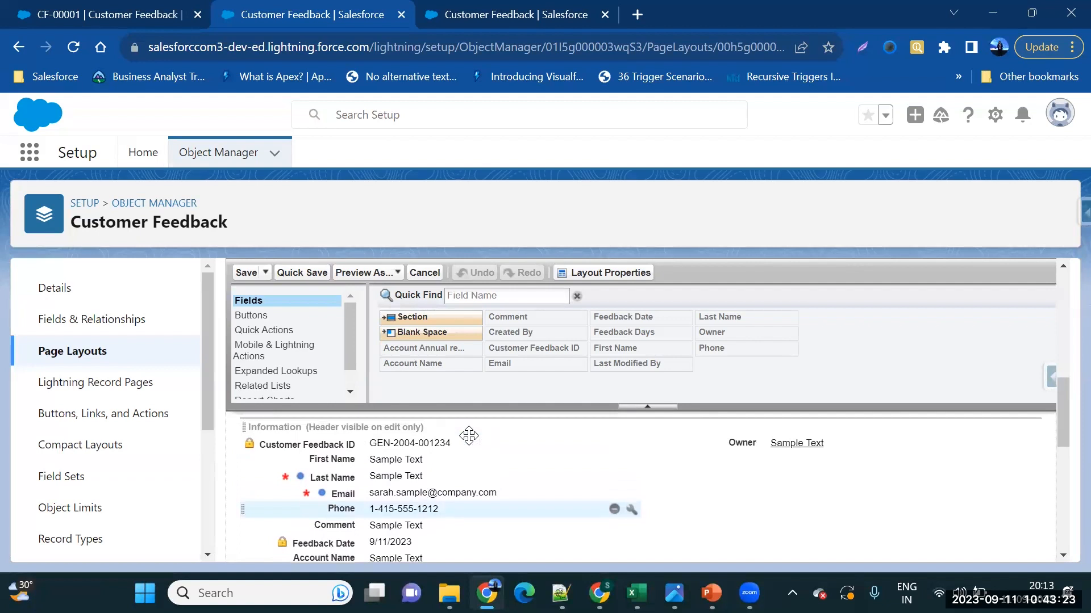
pyautogui.moveTo(448, 473); pyautogui.dragTo(690, 461)
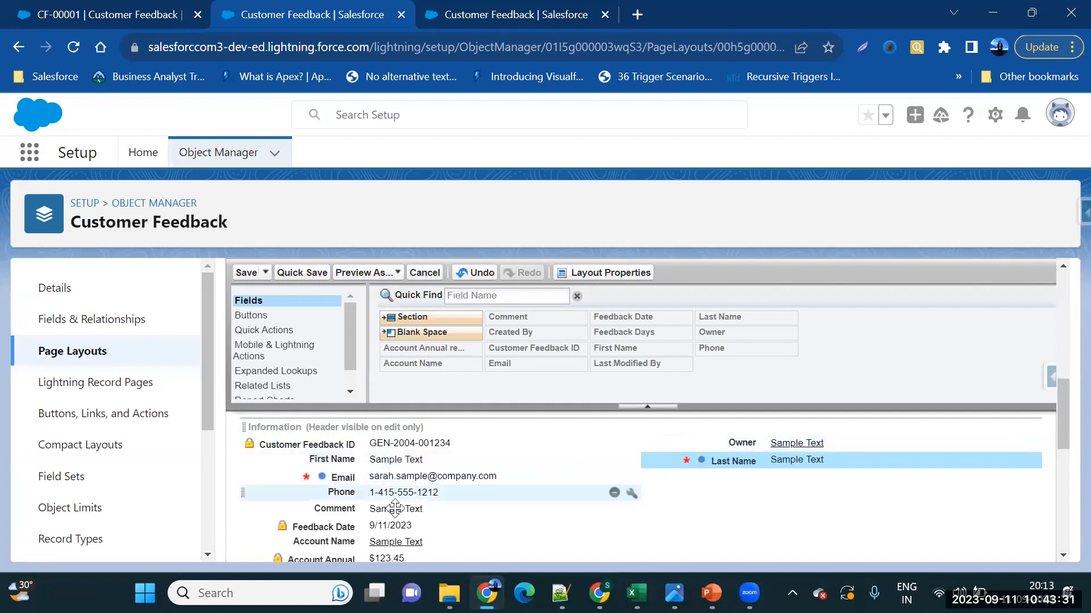
pyautogui.moveTo(385, 492); pyautogui.dragTo(671, 476)
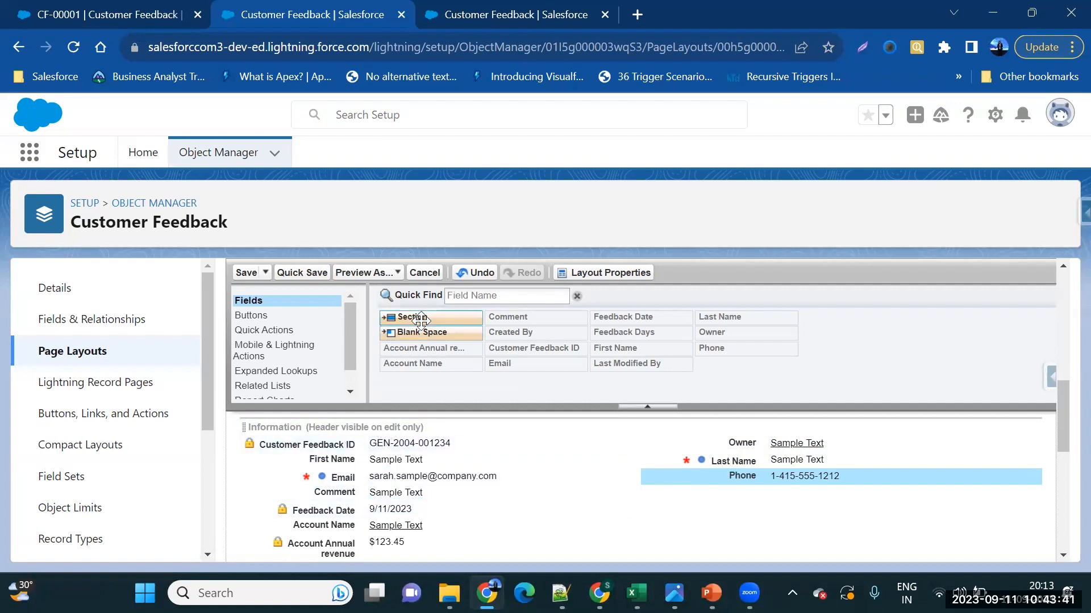
# Add a two-column Account Detail section below Information and move Account Name and Account Annual revenue into it side by side
pyautogui.moveTo(420, 321); pyautogui.dragTo(334, 509)
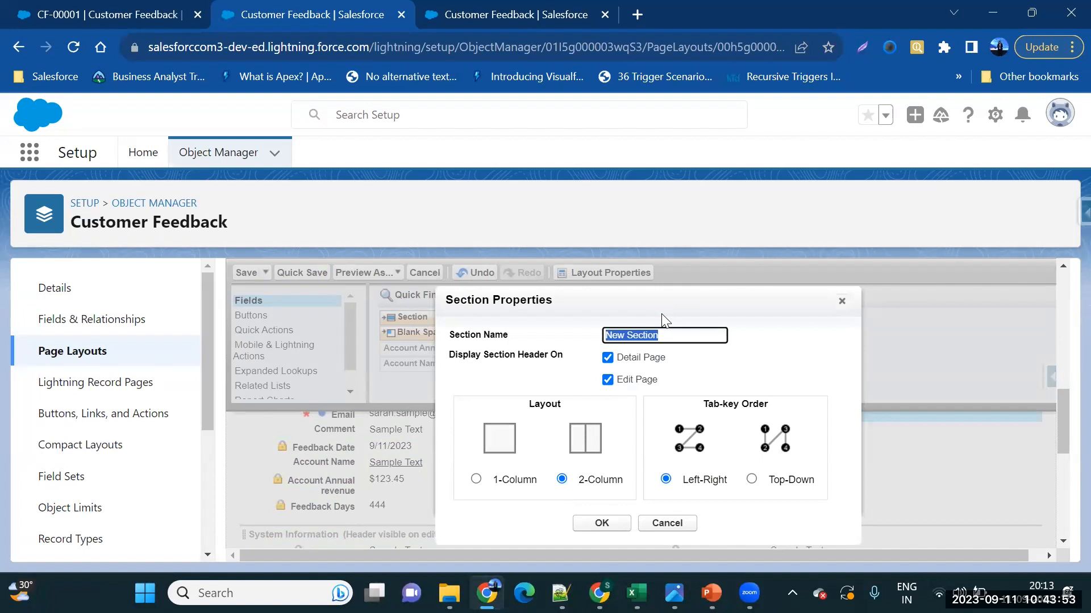
pyautogui.write('Account Detail')
pyautogui.click(599, 522)
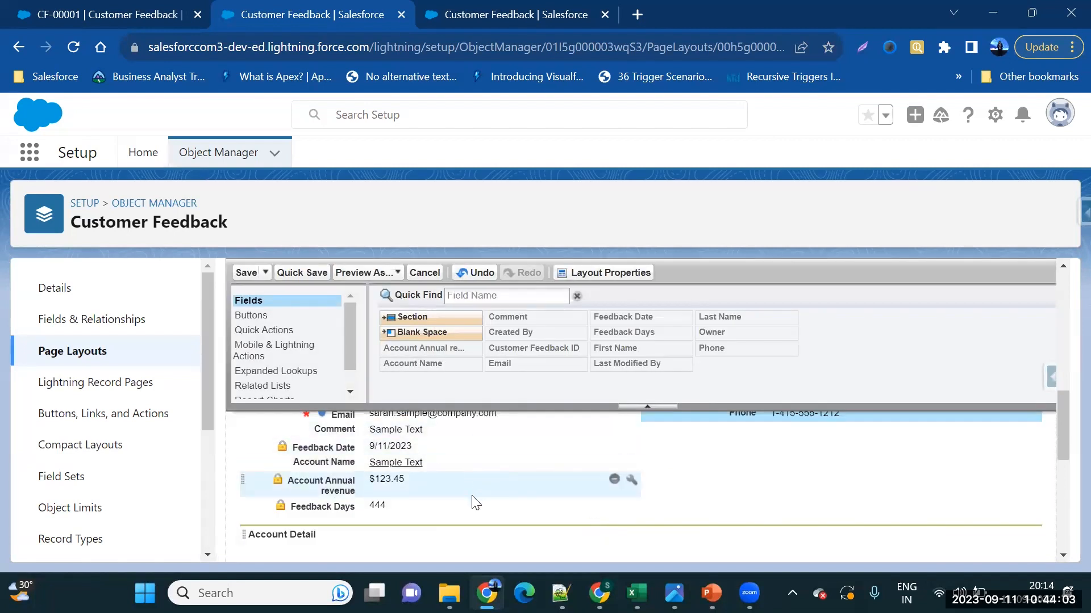
pyautogui.moveTo(475, 466)
pyautogui.mouseDown()
pyautogui.moveTo(440, 545)
pyautogui.moveTo(434, 412)
pyautogui.moveTo(428, 494)
pyautogui.mouseUp()
pyautogui.moveTo(384, 437); pyautogui.dragTo(515, 482)
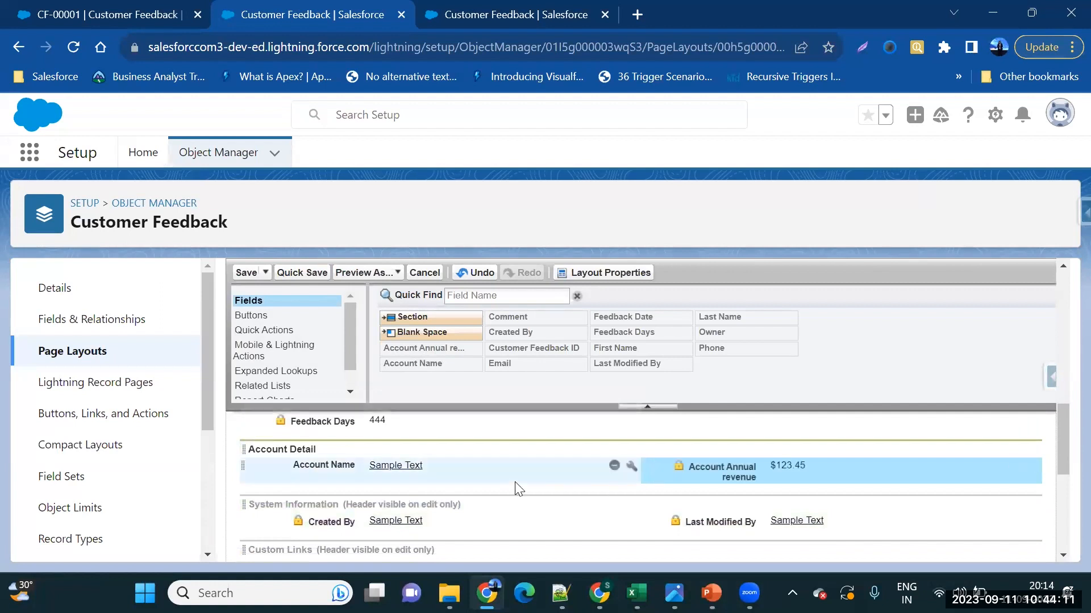
# Add a one-column section named Feedback Detail between the Information and Account Detail sections
pyautogui.scroll(1, 514, 482)
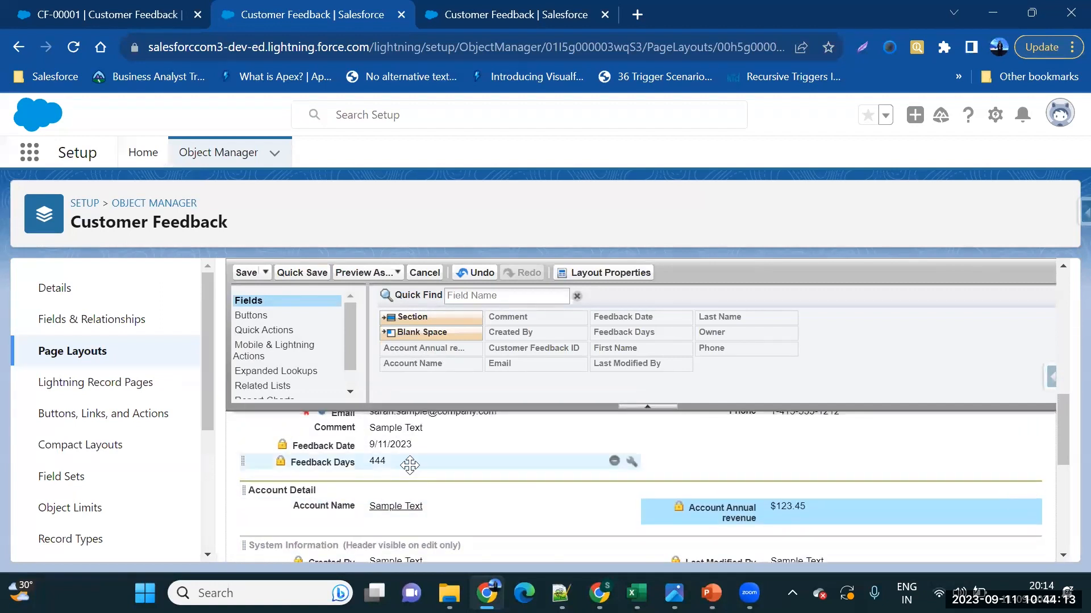
pyautogui.scroll(1, 409, 463)
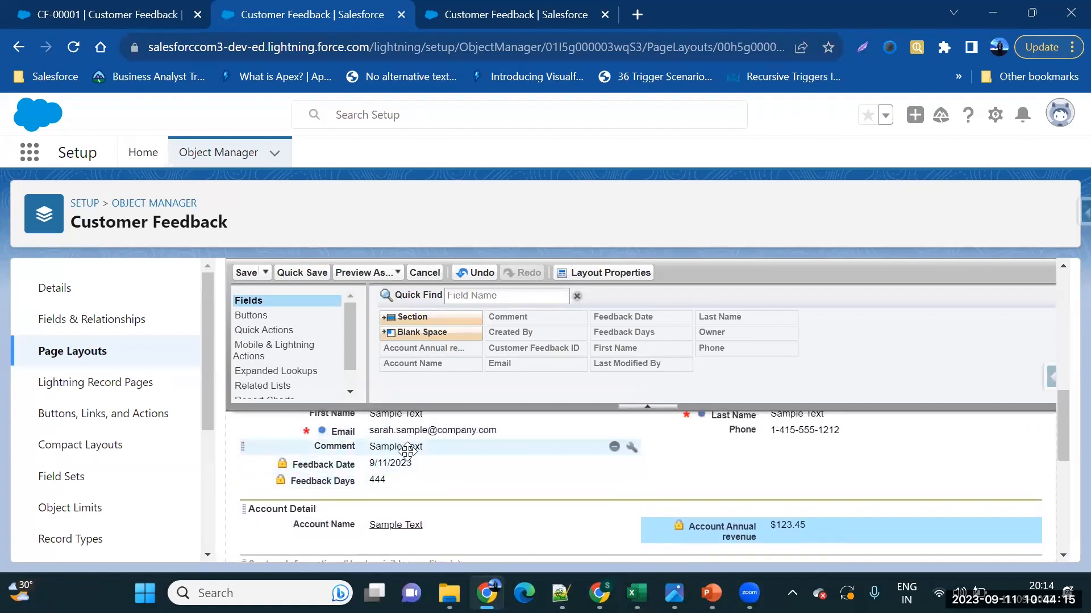
pyautogui.moveTo(405, 317); pyautogui.dragTo(394, 429)
pyautogui.hotkey('ctrl', 'a')
pyautogui.write('F')
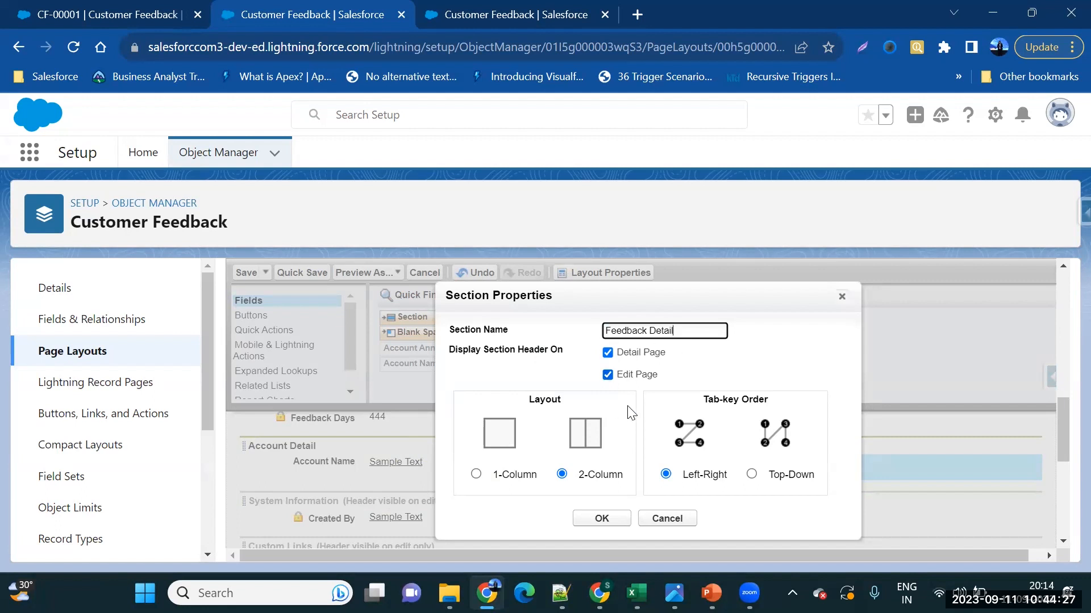
pyautogui.click(475, 475)
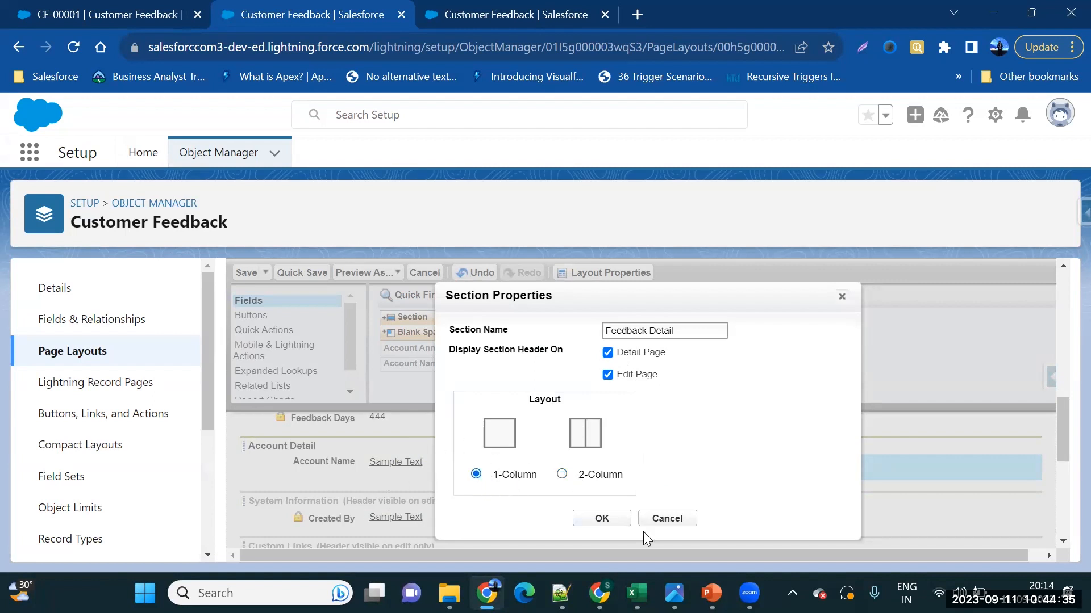
pyautogui.click(624, 521)
# Move Comment, Feedback Date and Feedback Days into the Feedback Detail section, and place Account Detail above that section
pyautogui.scroll(-1, 528, 497)
pyautogui.scroll(2, 528, 497)
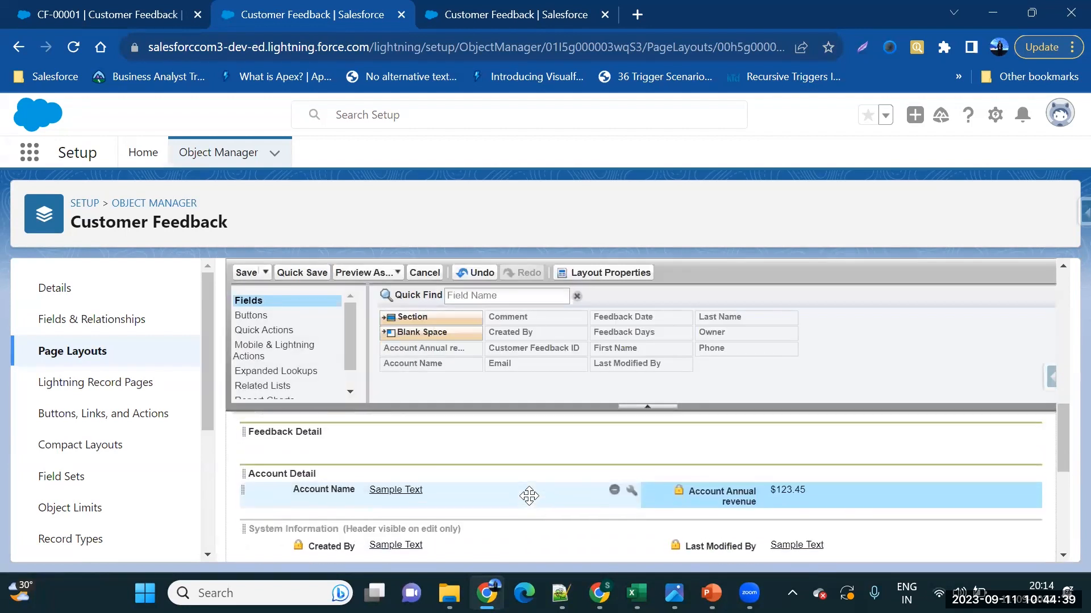
pyautogui.moveTo(412, 432); pyautogui.dragTo(414, 492)
pyautogui.scroll(1, 414, 492)
pyautogui.moveTo(401, 443); pyautogui.dragTo(591, 484)
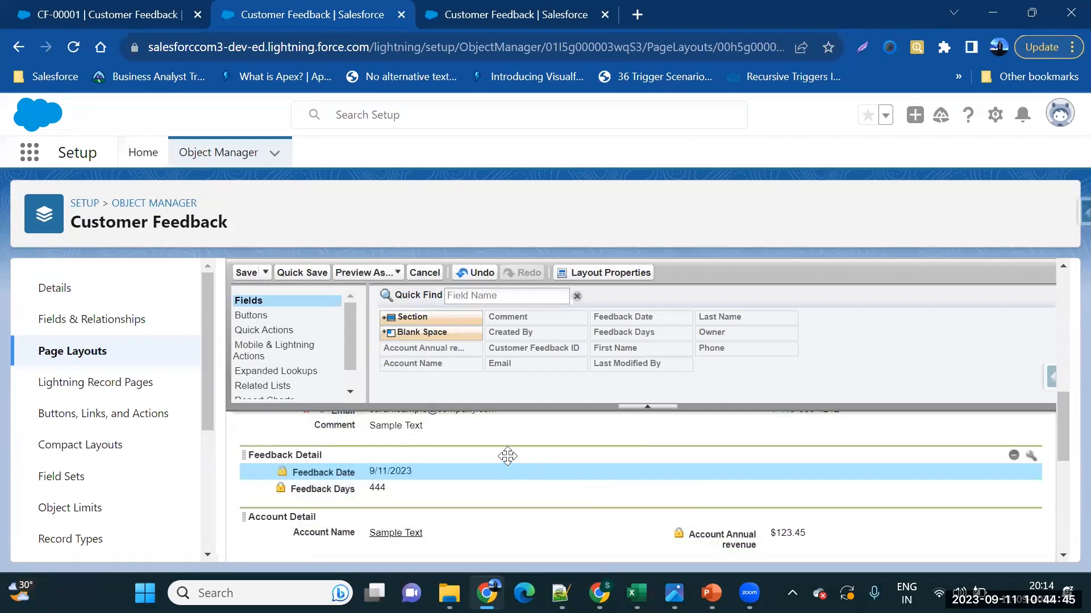
pyautogui.scroll(1, 507, 456)
pyautogui.moveTo(487, 470); pyautogui.dragTo(447, 500)
pyautogui.moveTo(293, 471); pyautogui.dragTo(321, 453)
# Review the rearranged Information, Account Detail and Feedback Detail sections, collapsing the element palette for more room
pyautogui.scroll(3, 401, 461)
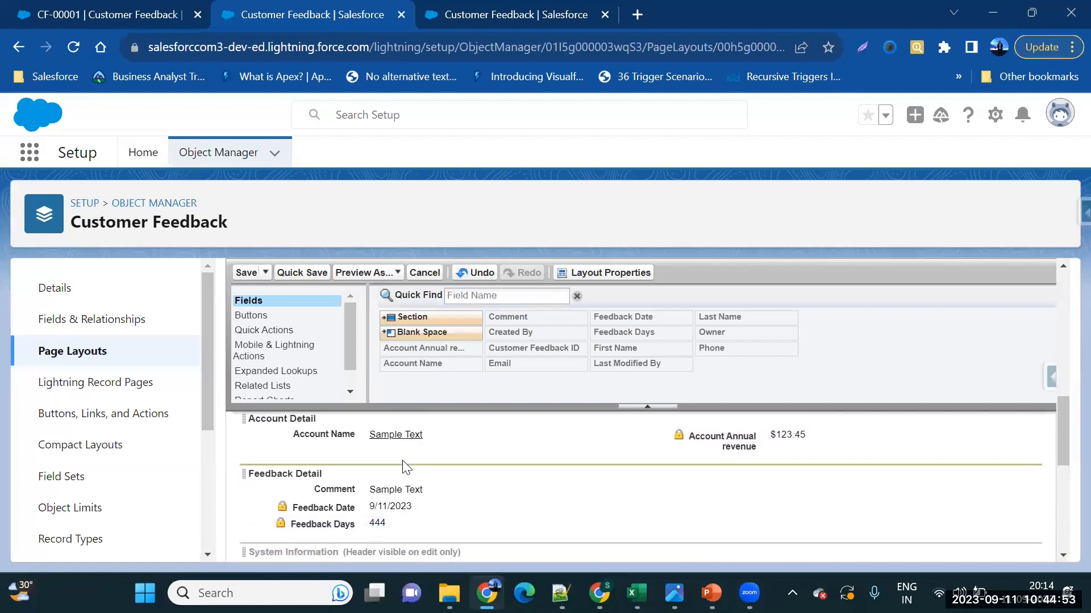
pyautogui.scroll(3, 404, 467)
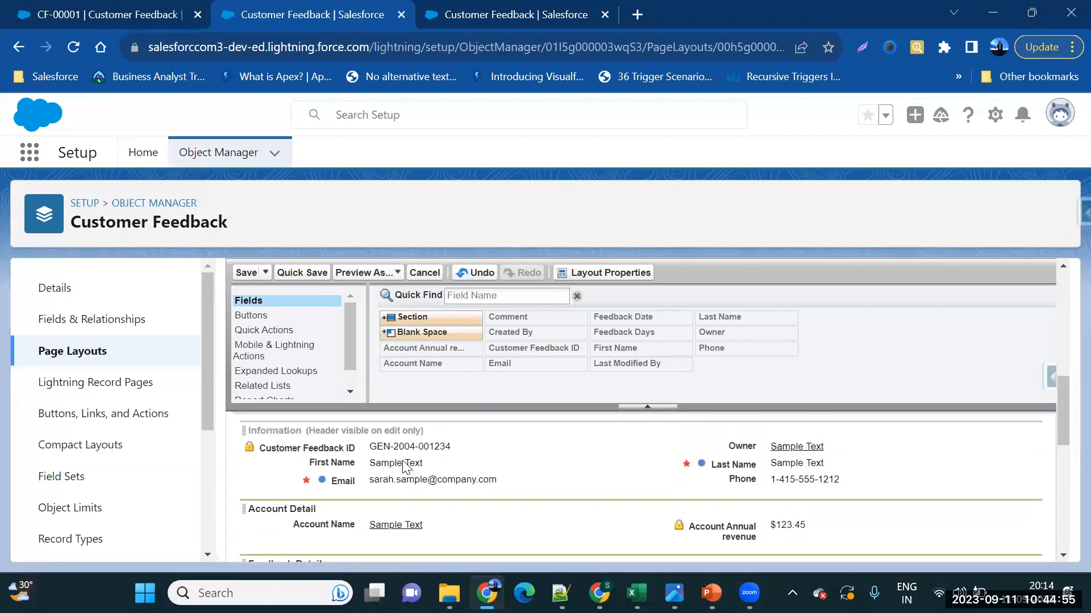
pyautogui.scroll(-1, 404, 461)
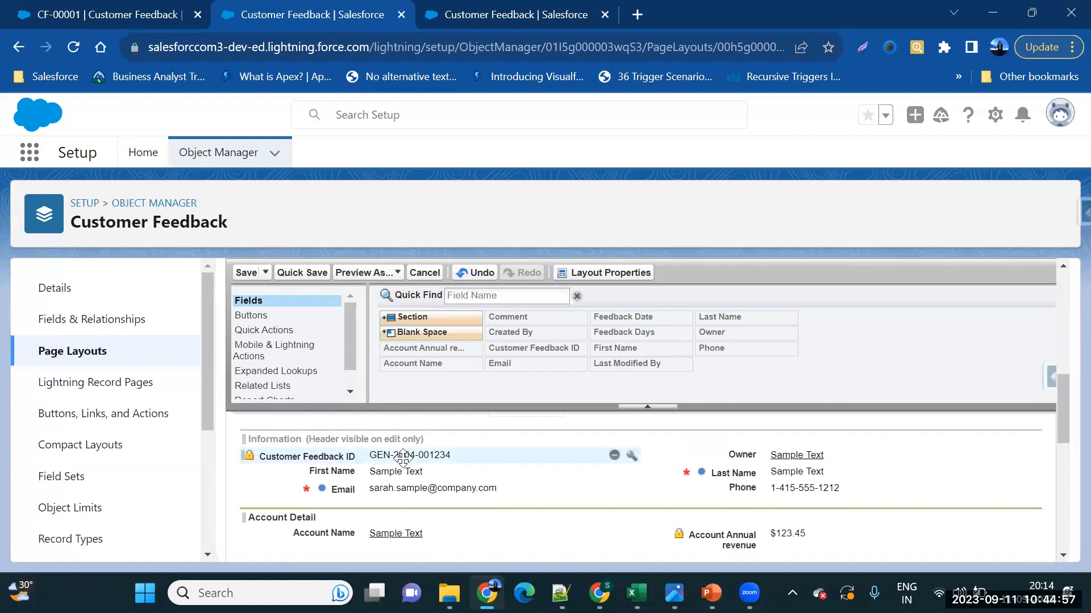
pyautogui.scroll(-1, 403, 459)
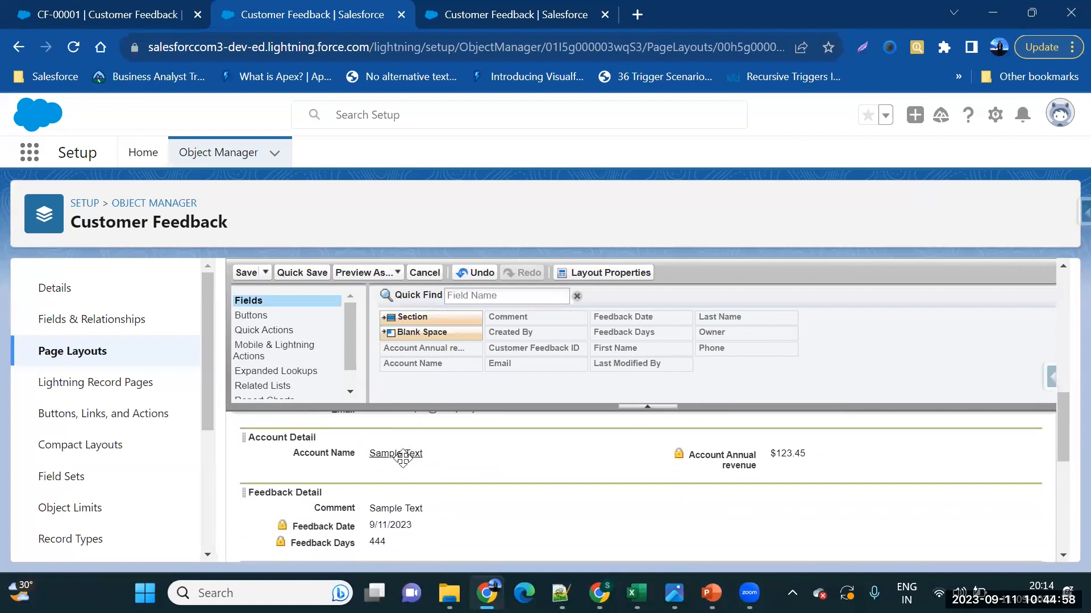
pyautogui.click(650, 405)
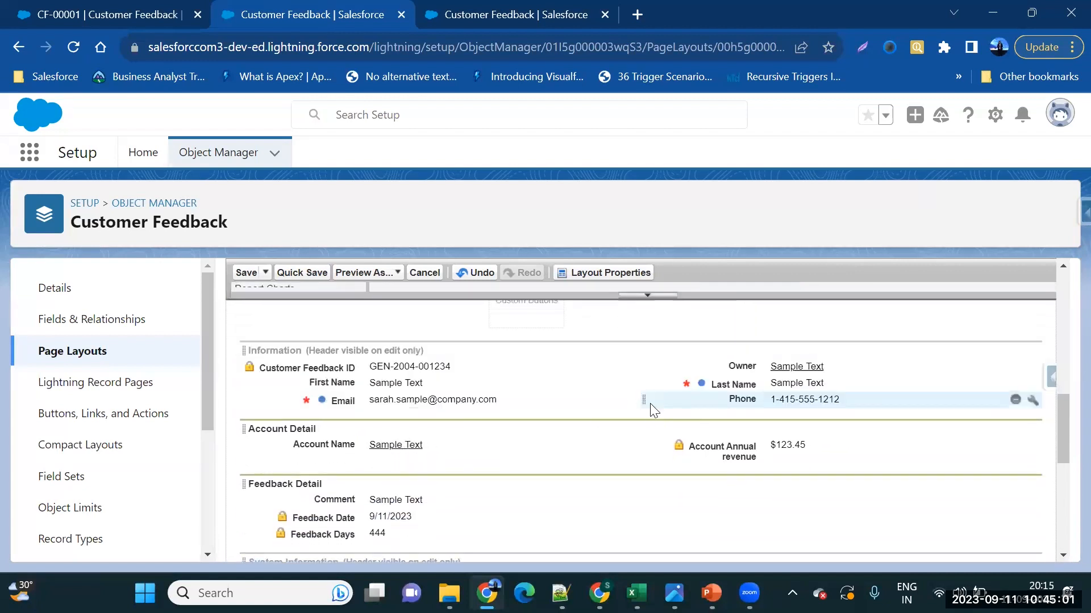
pyautogui.scroll(2, 606, 445)
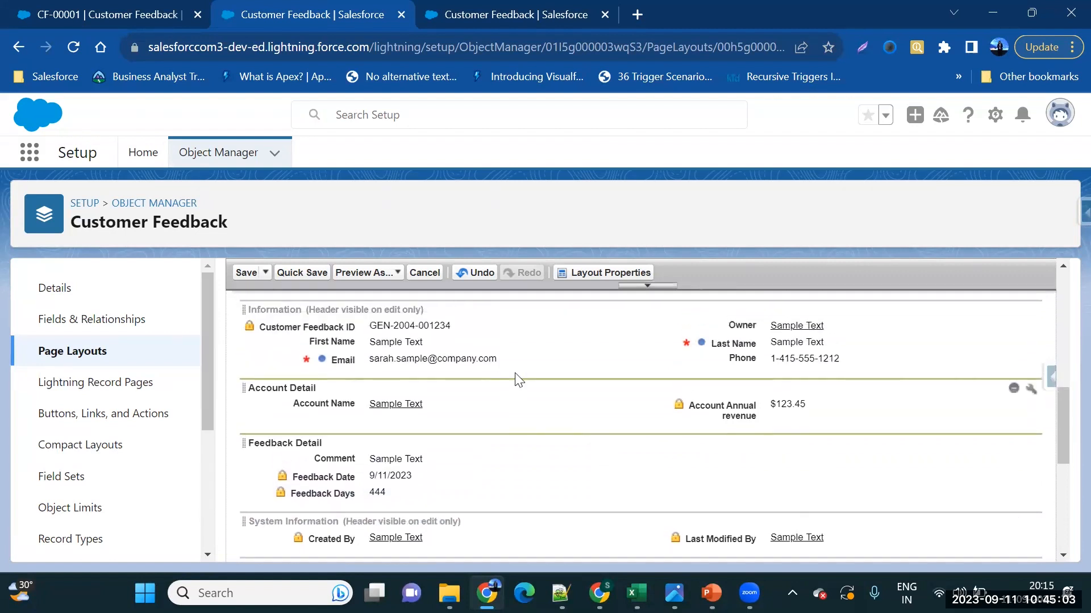
pyautogui.scroll(-1, 653, 437)
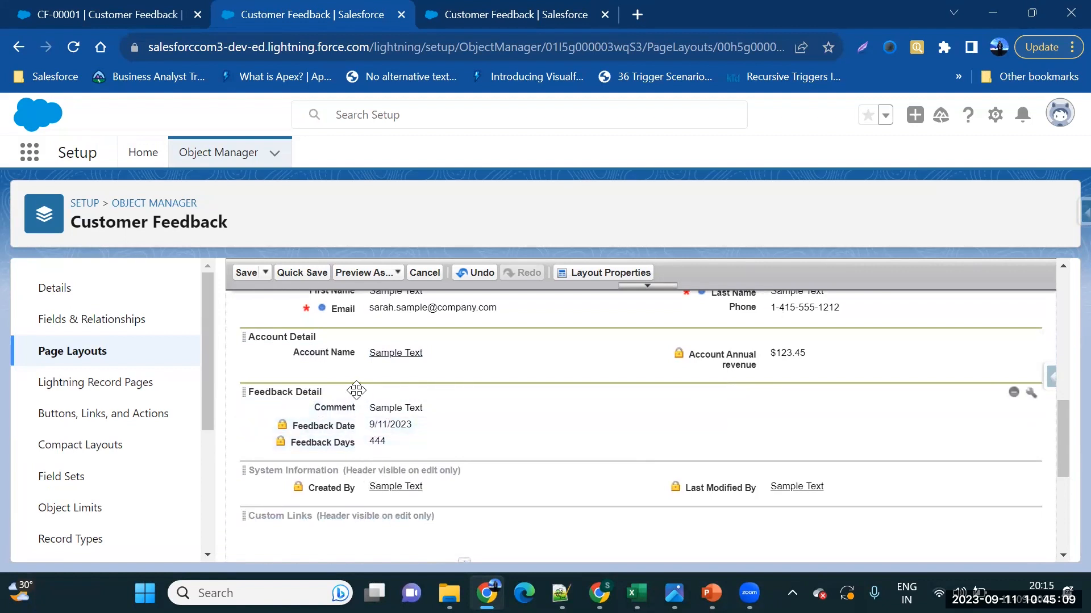
# Open the Feedback Detail section's properties and try its Detail Page and Edit Page header options, leaving both enabled
pyautogui.doubleClick(317, 391)
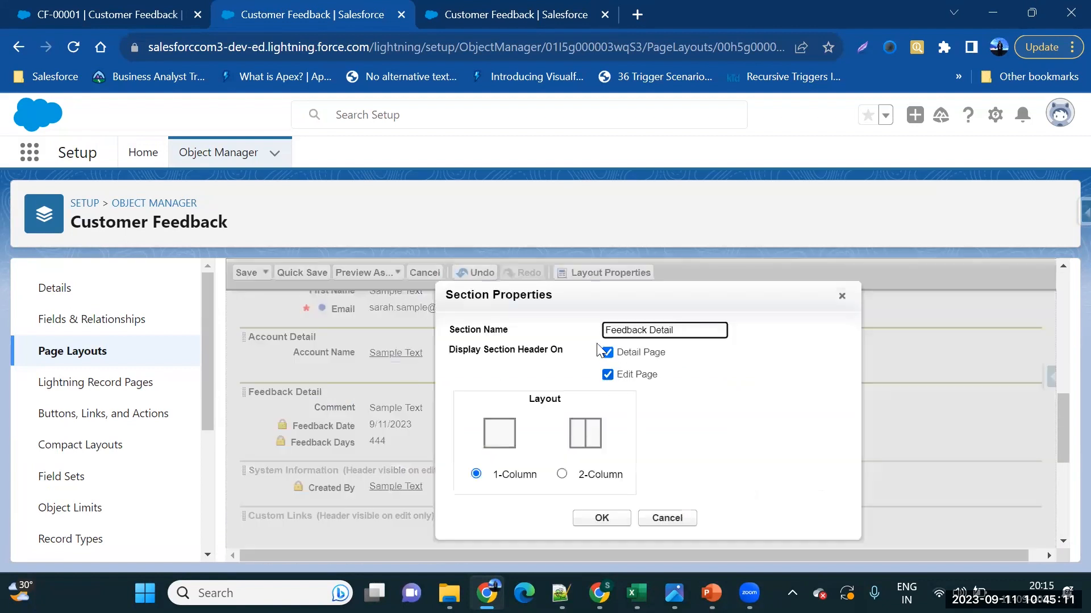
pyautogui.click(607, 353)
pyautogui.click(607, 375)
pyautogui.click(607, 375)
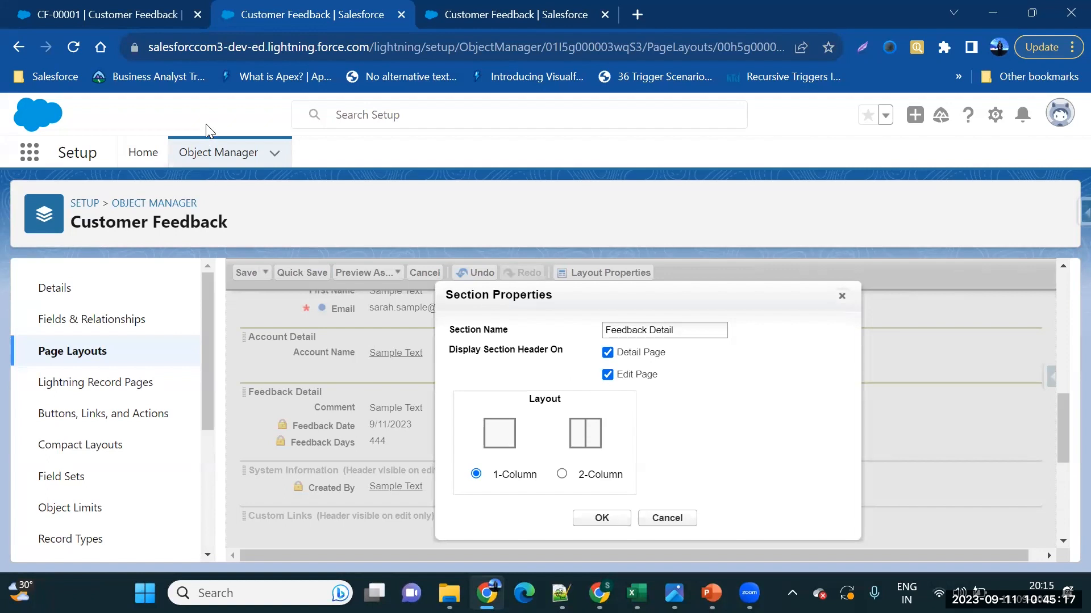
# Switch to feedback record CF-00001 and compare its detail view with its inline edit form
pyautogui.click(108, 13)
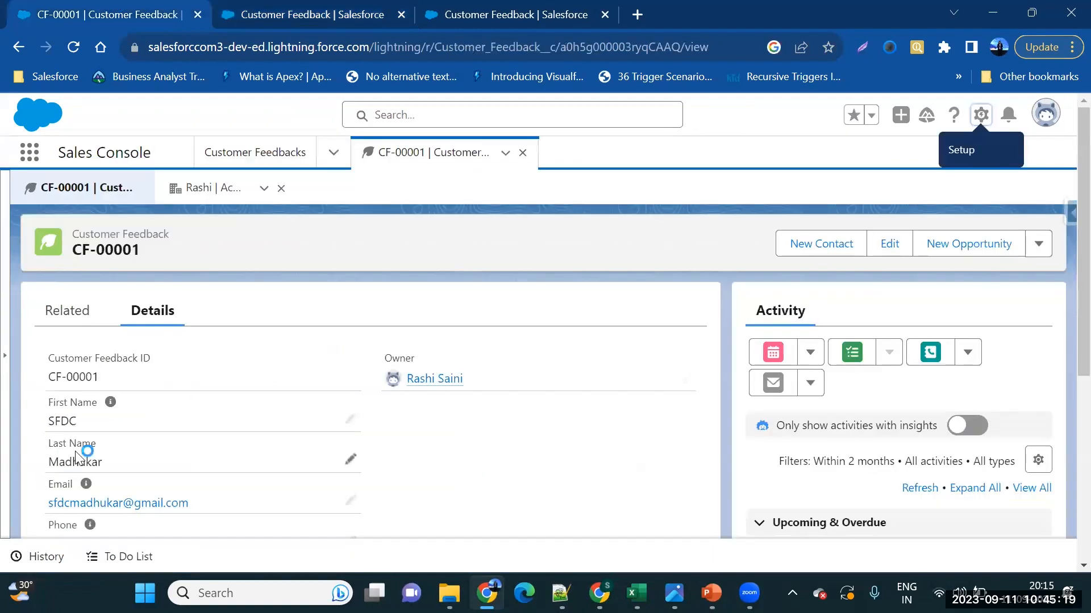
pyautogui.scroll(-1, 80, 457)
pyautogui.scroll(-1, 80, 457)
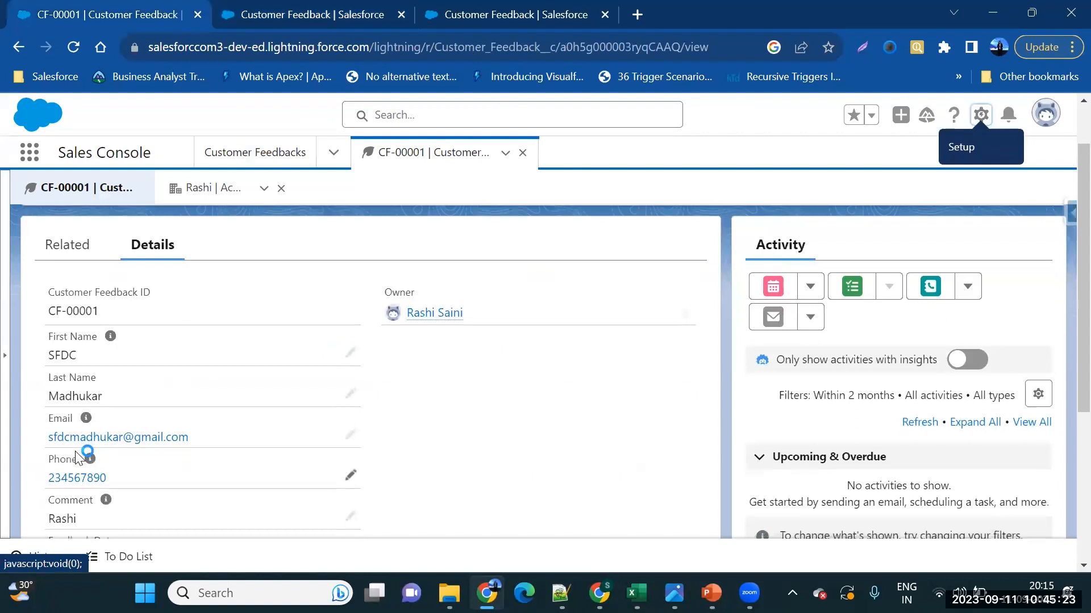
pyautogui.scroll(-1, 236, 390)
pyautogui.doubleClick(292, 474)
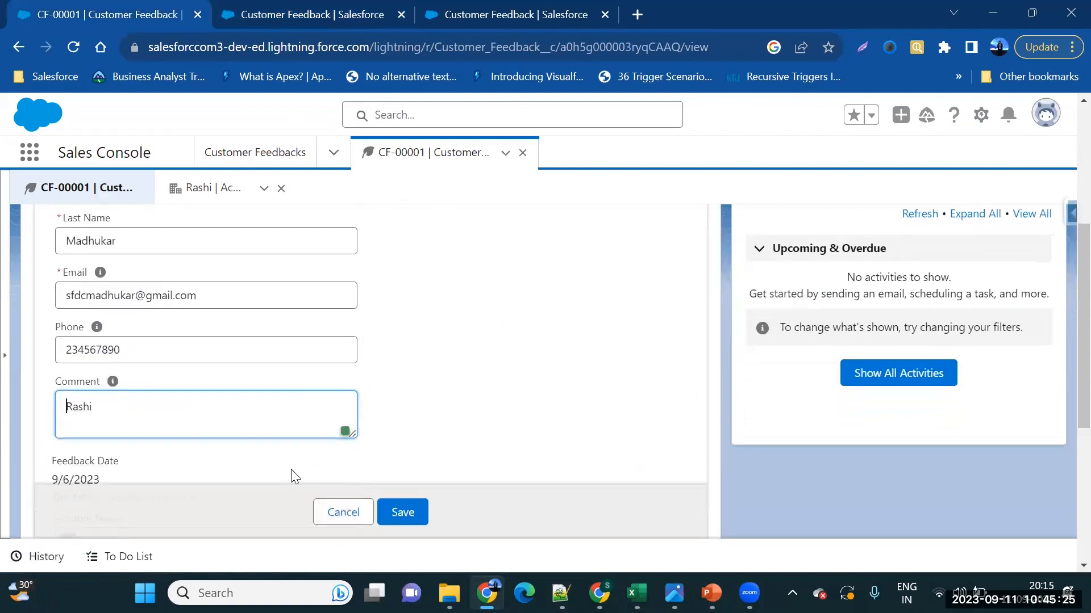
pyautogui.scroll(2, 291, 469)
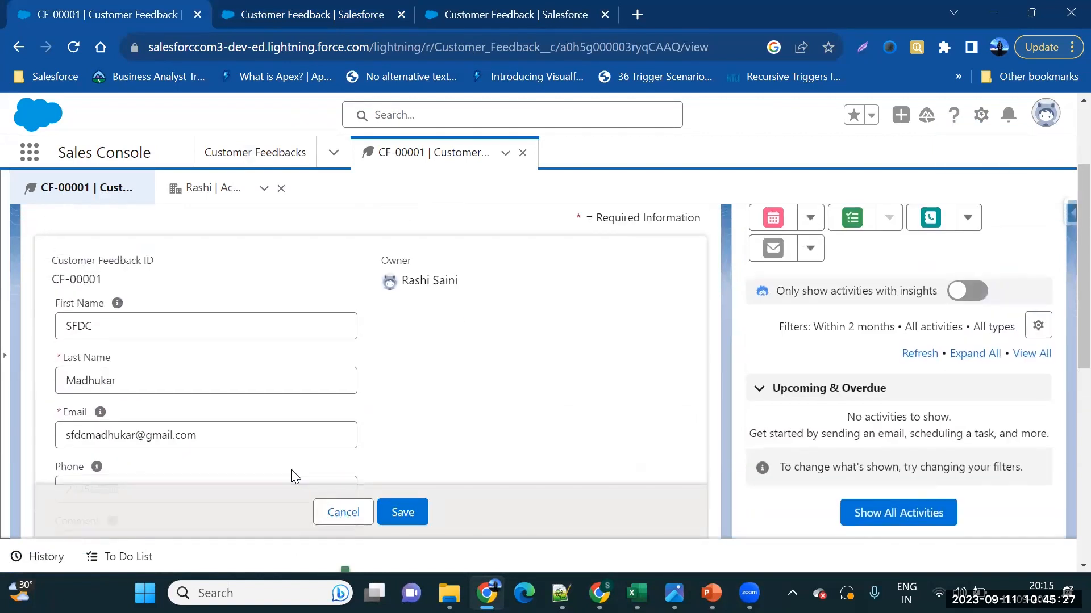
pyautogui.scroll(-1, 291, 469)
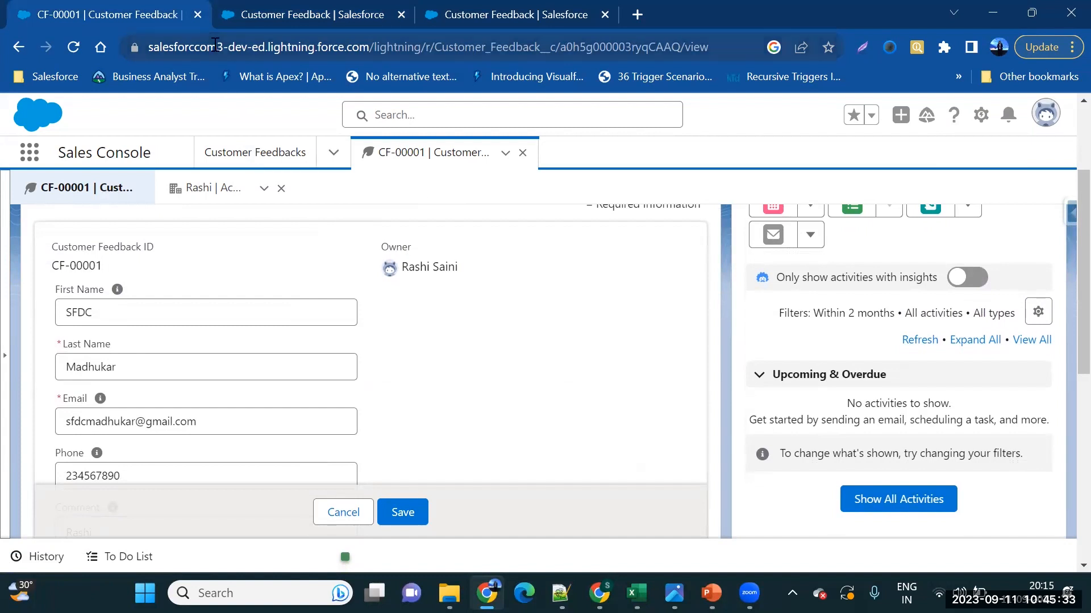
# Return to the page layout, accept the Feedback Detail section properties and restore the element palette
pyautogui.click(214, 22)
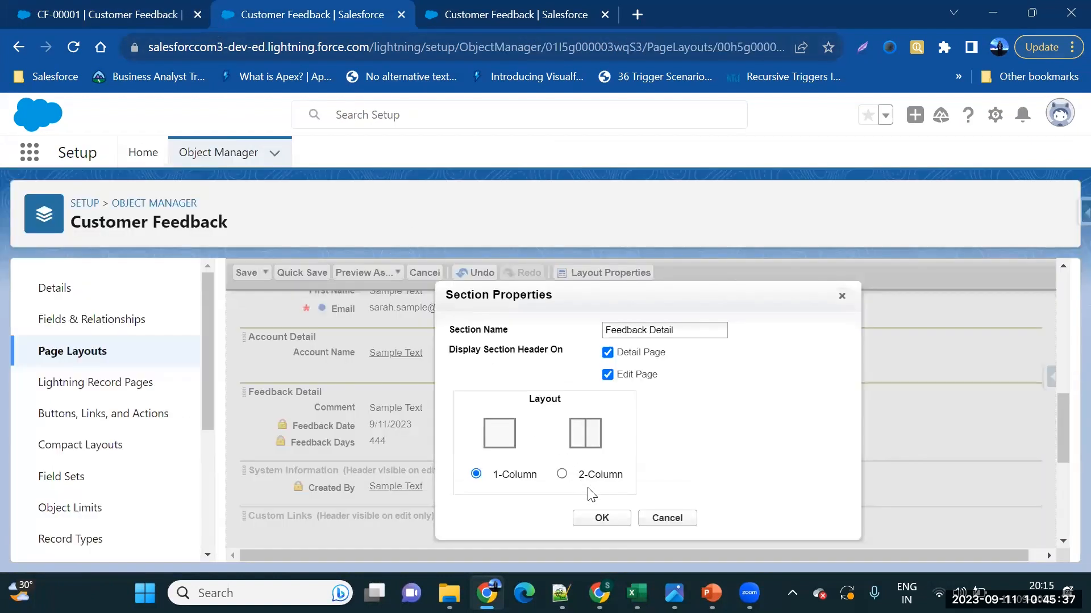
pyautogui.click(592, 526)
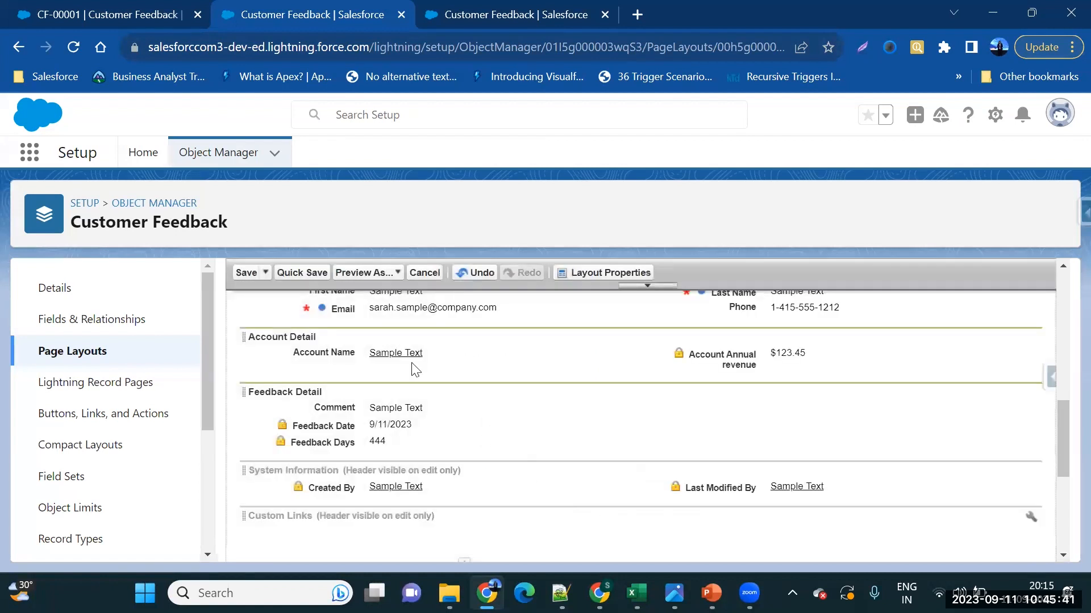
pyautogui.scroll(2, 435, 436)
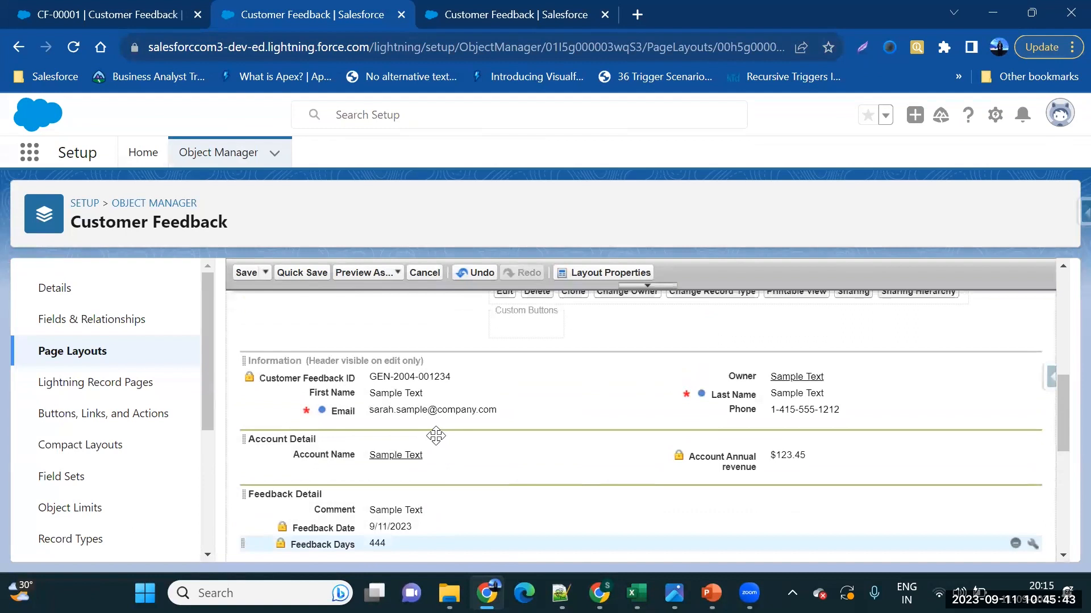
pyautogui.scroll(5, 435, 435)
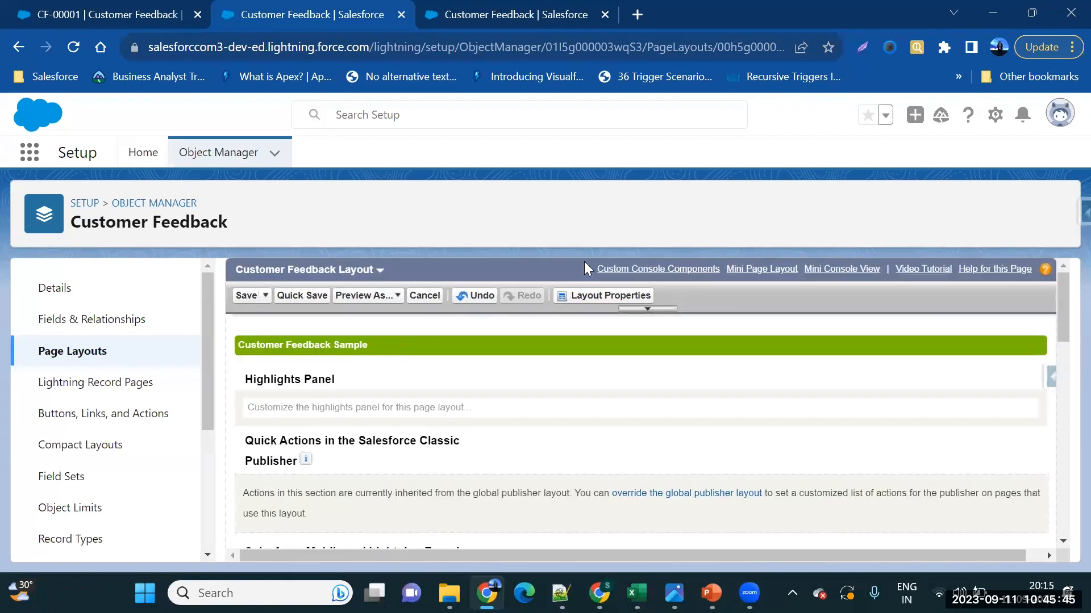
pyautogui.click(640, 310)
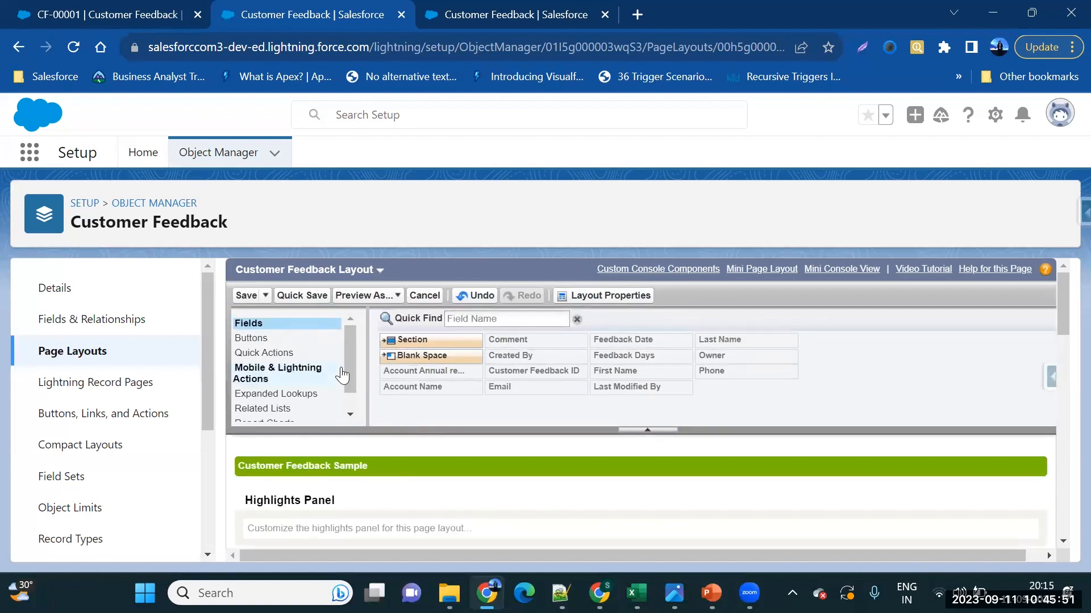
# Review the layout palette's Buttons, Quick Actions, Mobile & Lightning Actions and Expanded Lookups elements
pyautogui.click(280, 341)
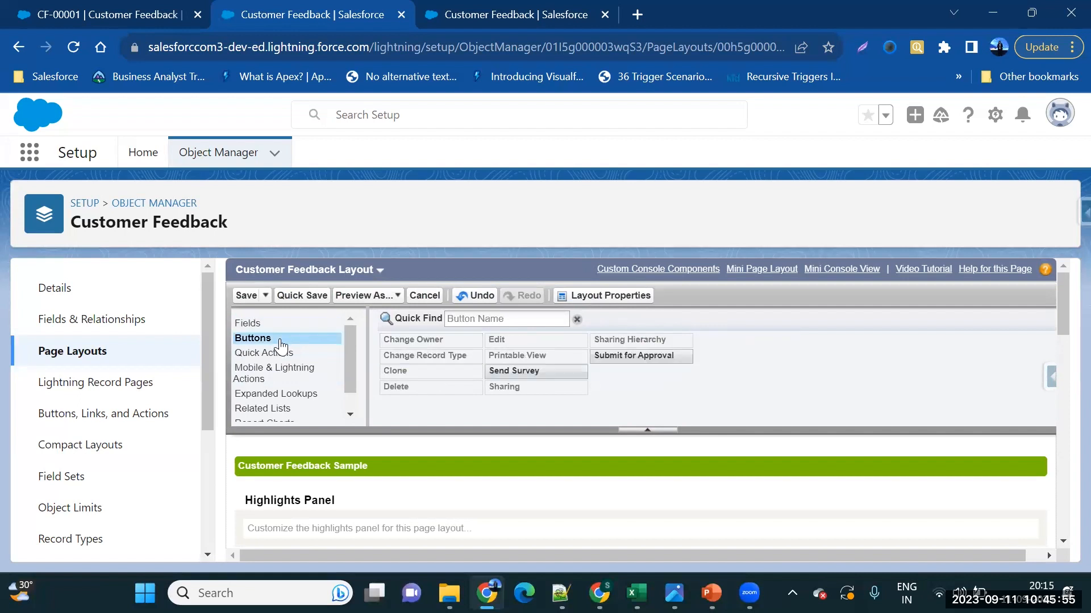
pyautogui.click(281, 354)
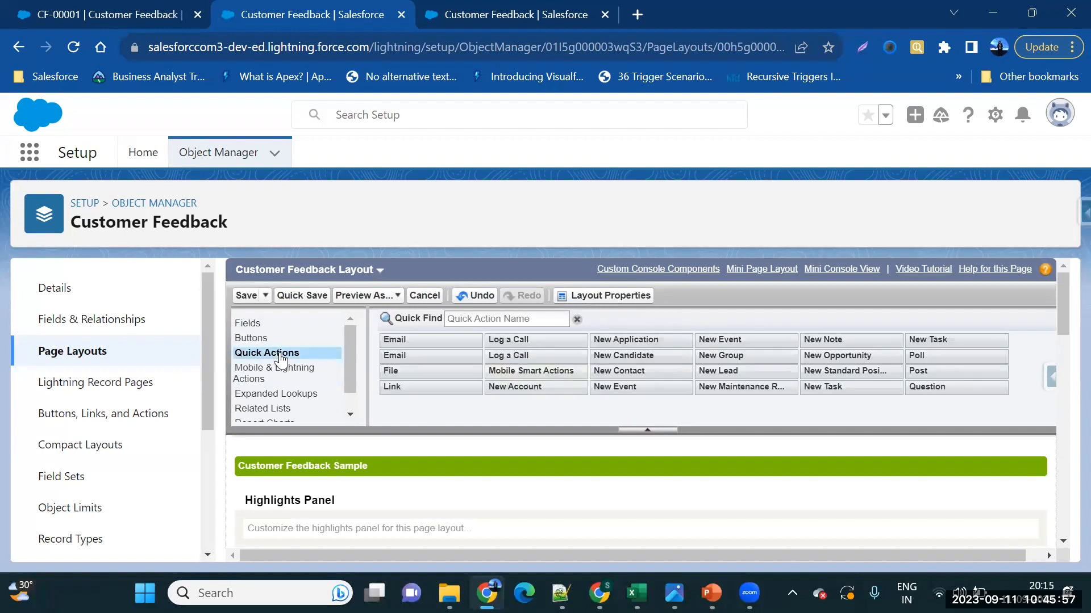
pyautogui.click(281, 376)
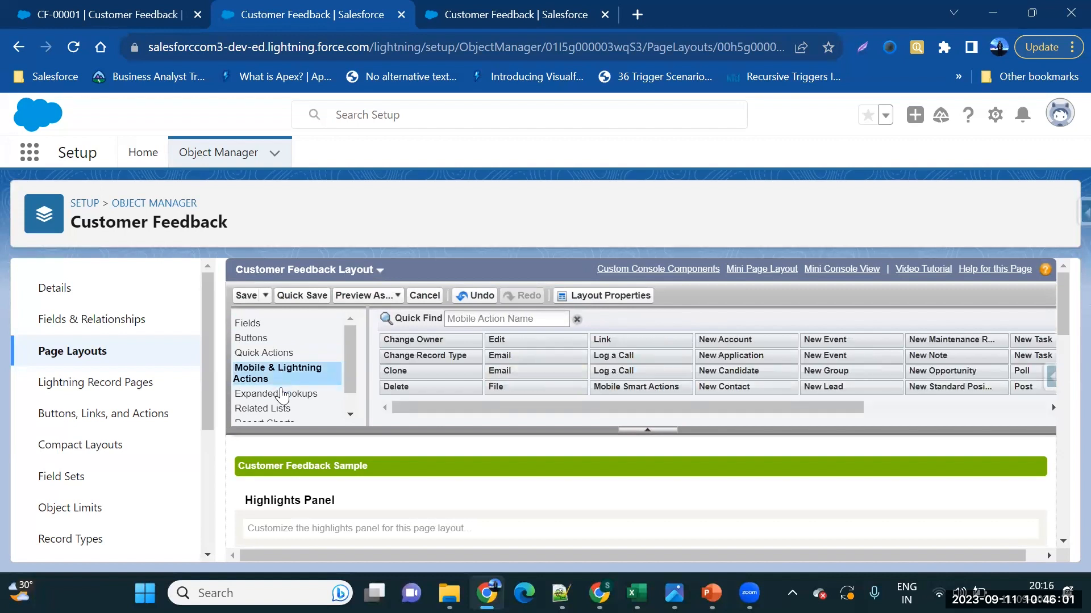
pyautogui.click(283, 393)
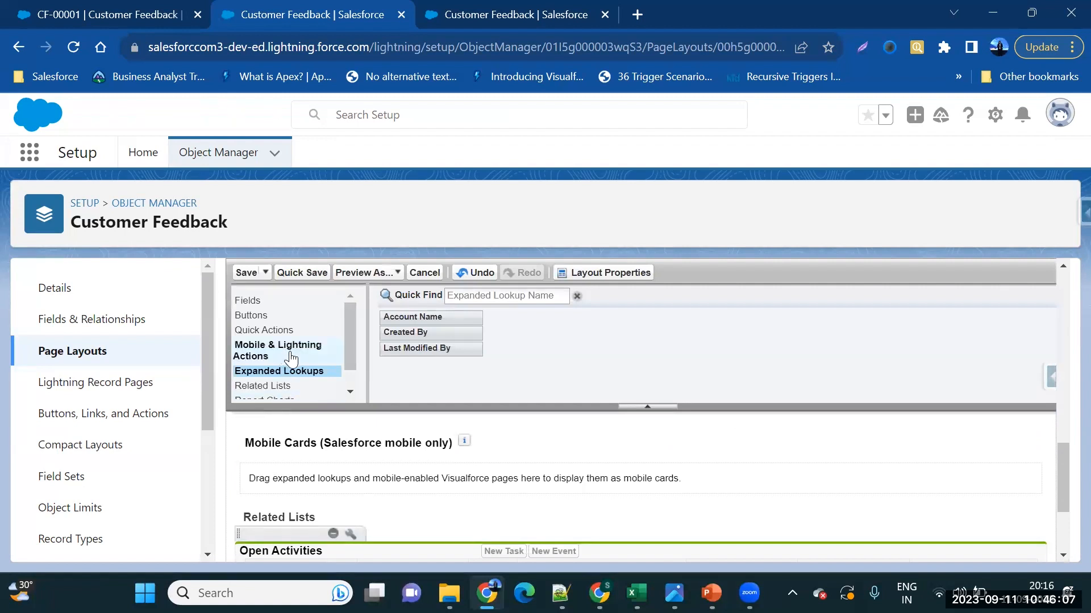
pyautogui.scroll(-1, 292, 362)
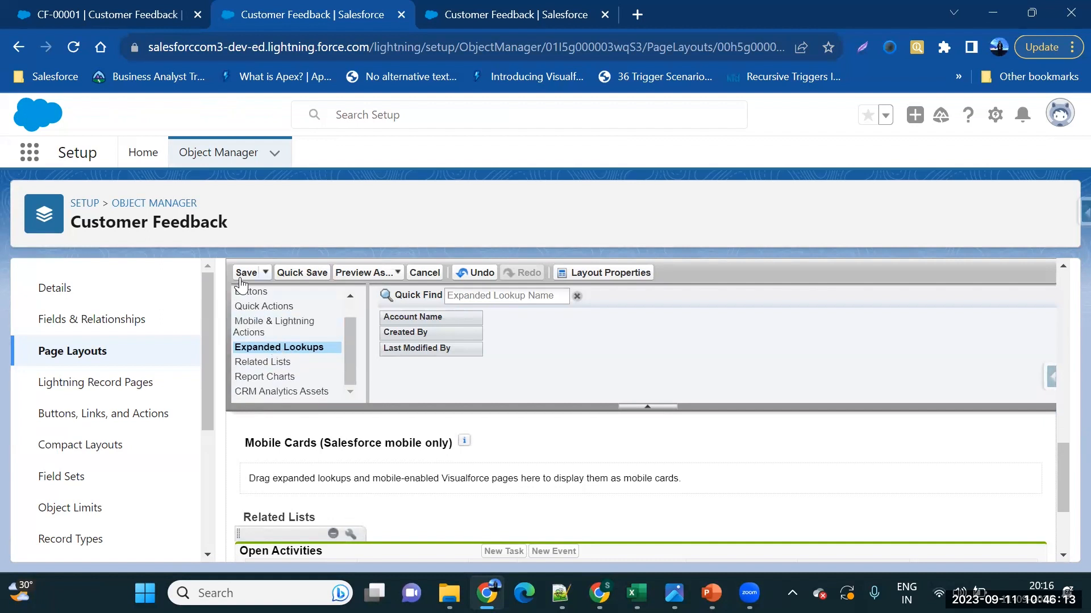
# Save the Customer Feedback Layout and reload record CF-00001 to check its Account Detail and Feedback Detail sections
pyautogui.click(246, 273)
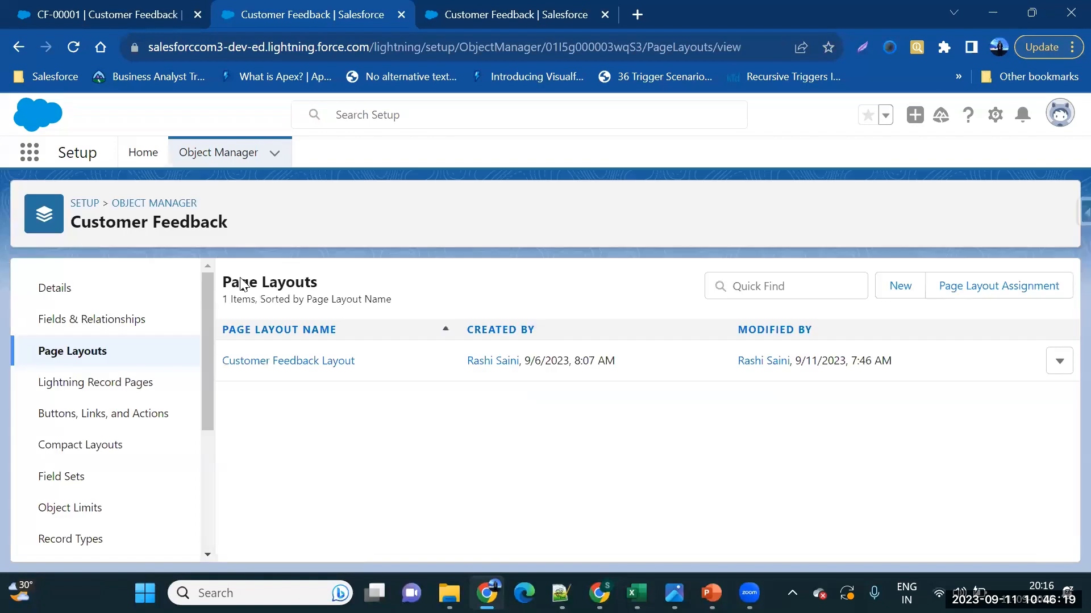
pyautogui.click(170, 13)
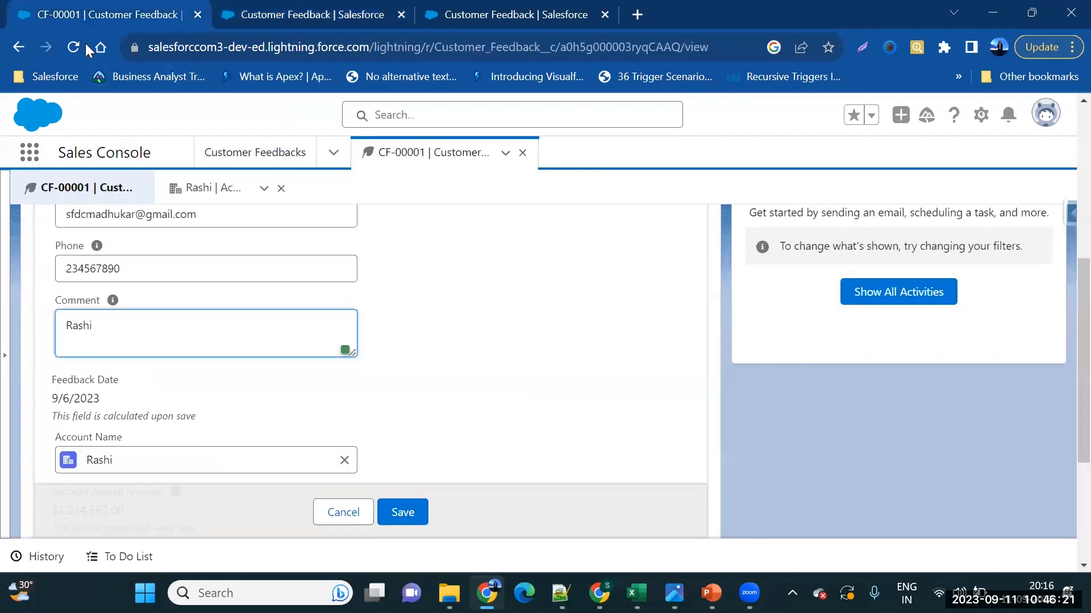
pyautogui.click(74, 47)
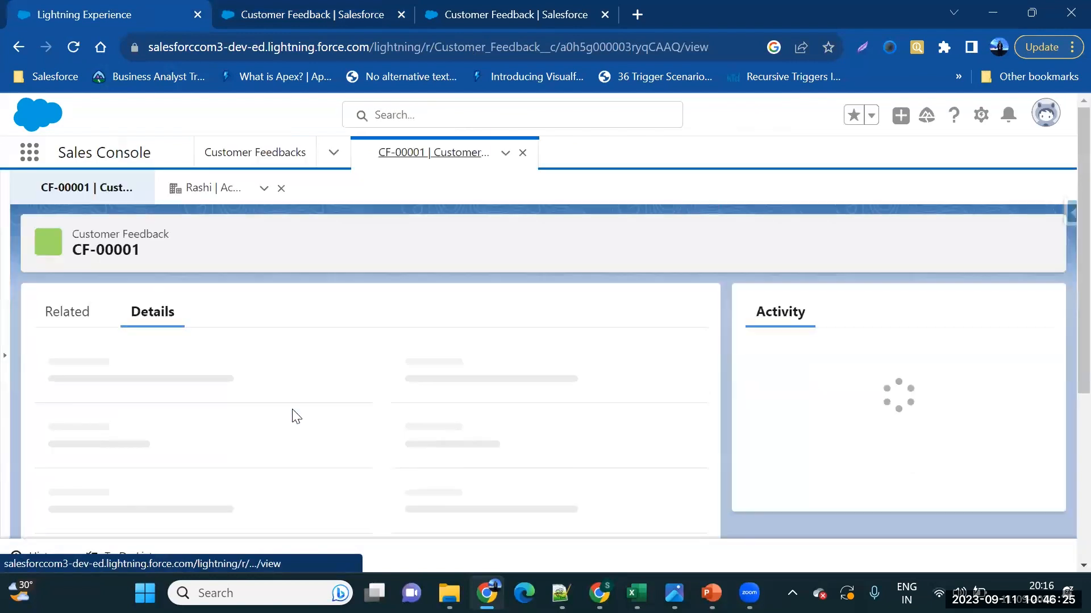
pyautogui.scroll(-2, 292, 416)
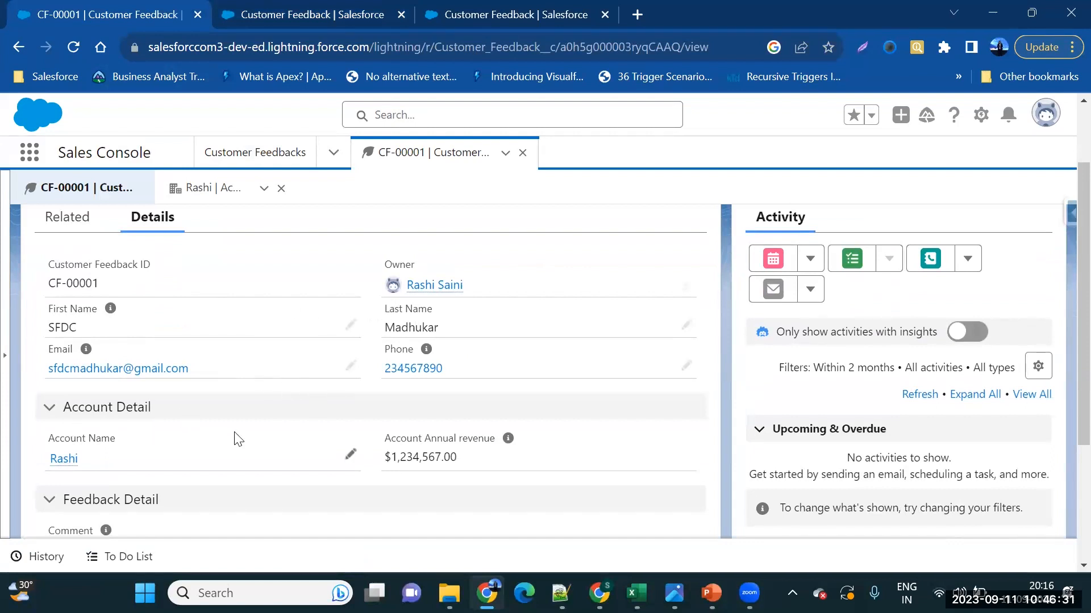
pyautogui.scroll(-3, 238, 439)
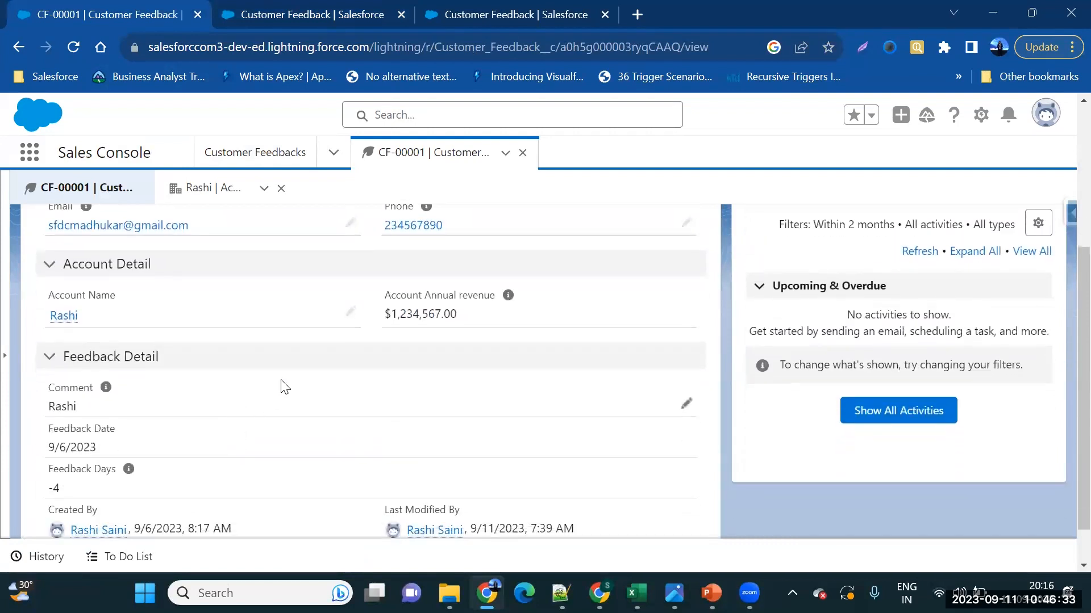
pyautogui.scroll(-1, 284, 386)
pyautogui.moveTo(446, 481)
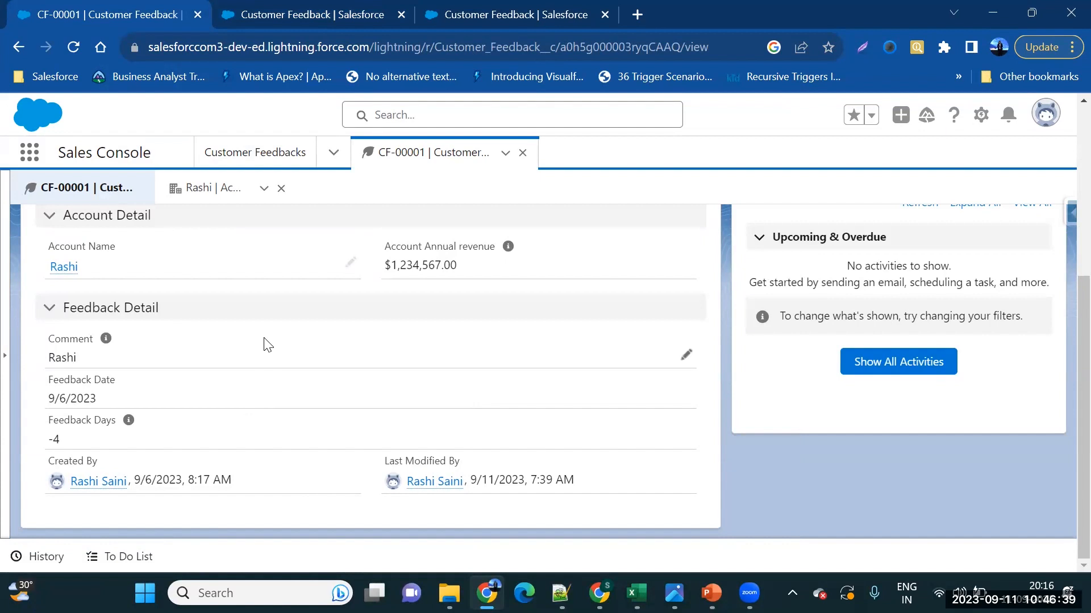
pyautogui.scroll(5, 267, 344)
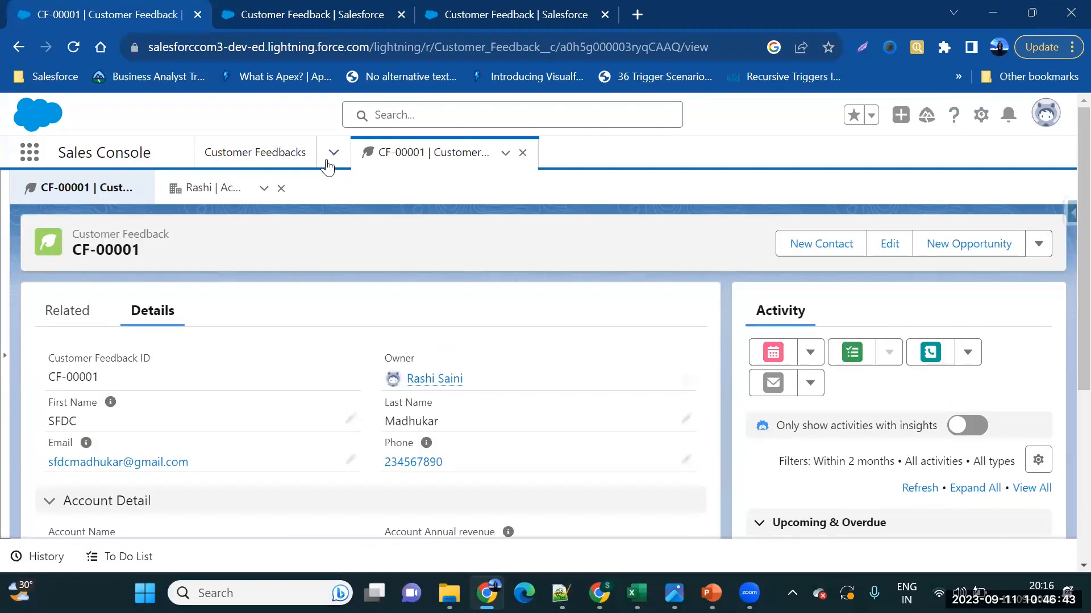
# Open a new Customer Feedback form, examine its Information, Account Detail and Feedback Detail sections, and cancel it
pyautogui.click(272, 162)
pyautogui.click(780, 200)
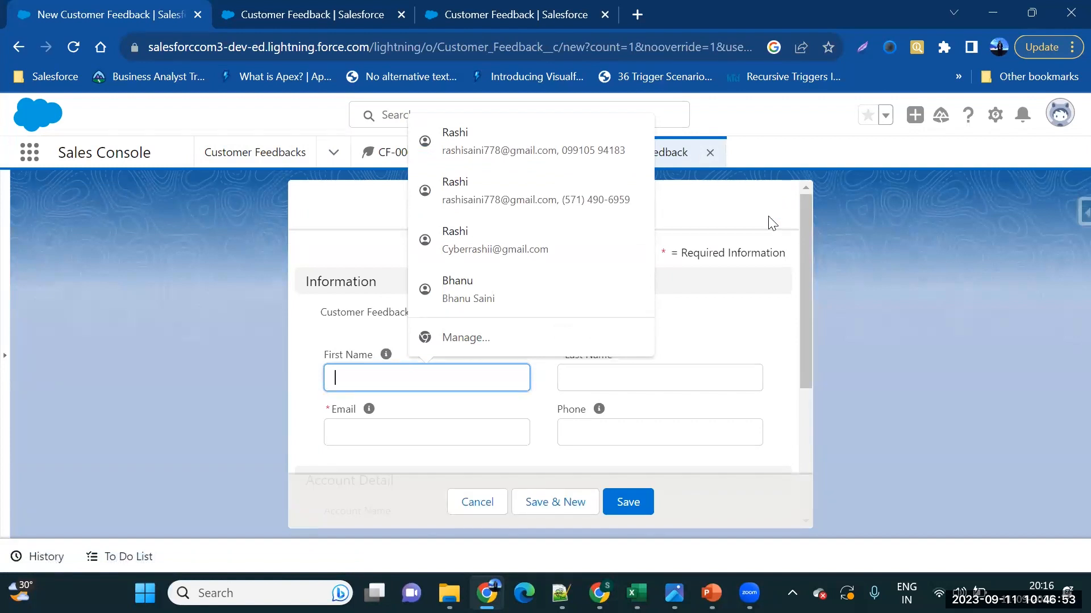
pyautogui.scroll(-1, 559, 414)
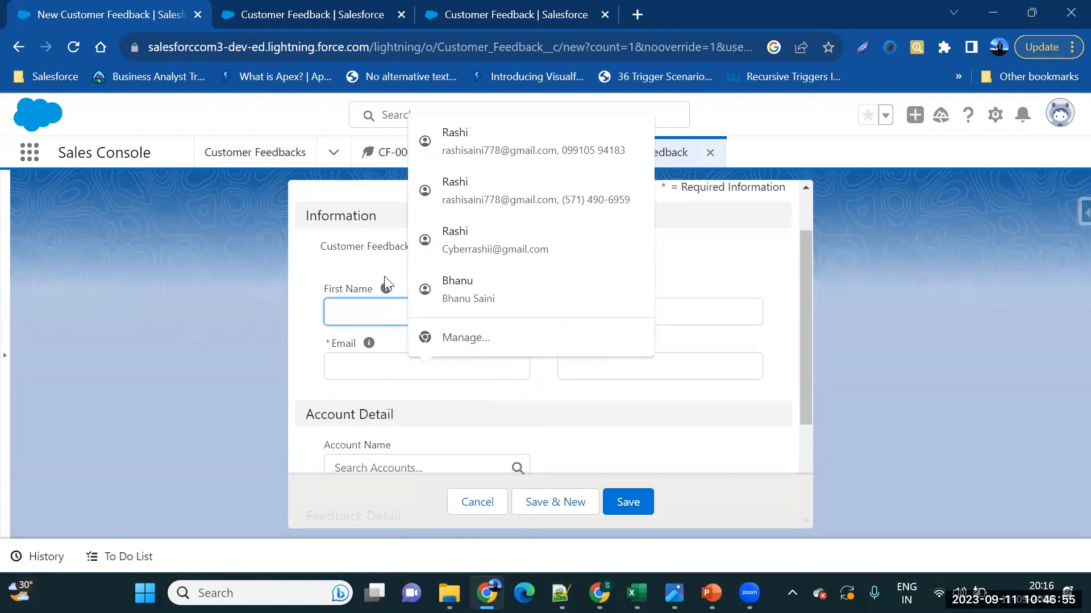
pyautogui.scroll(-3, 379, 246)
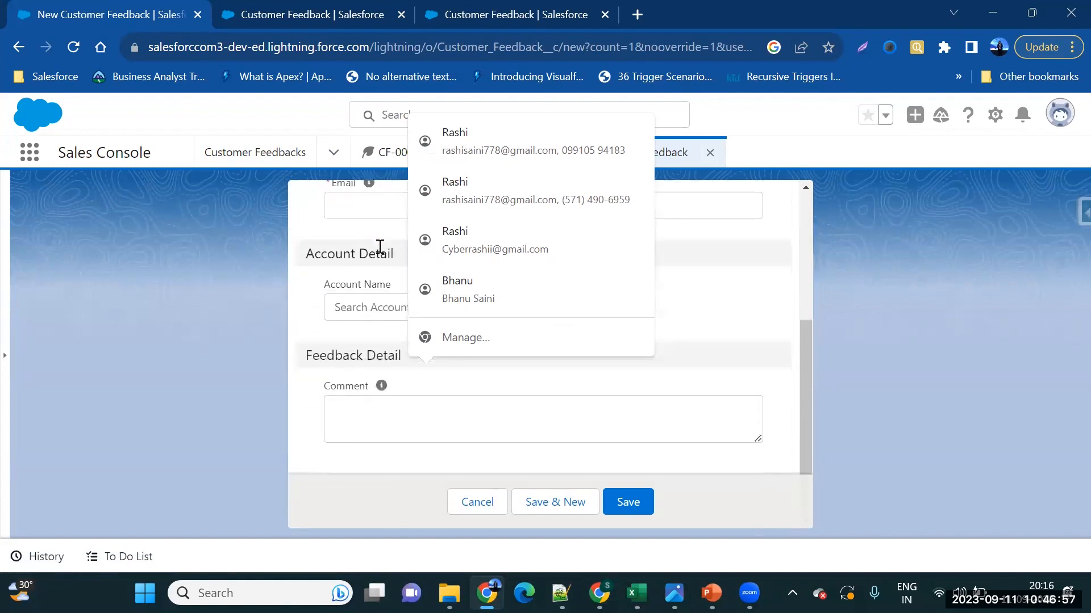
pyautogui.scroll(4, 343, 375)
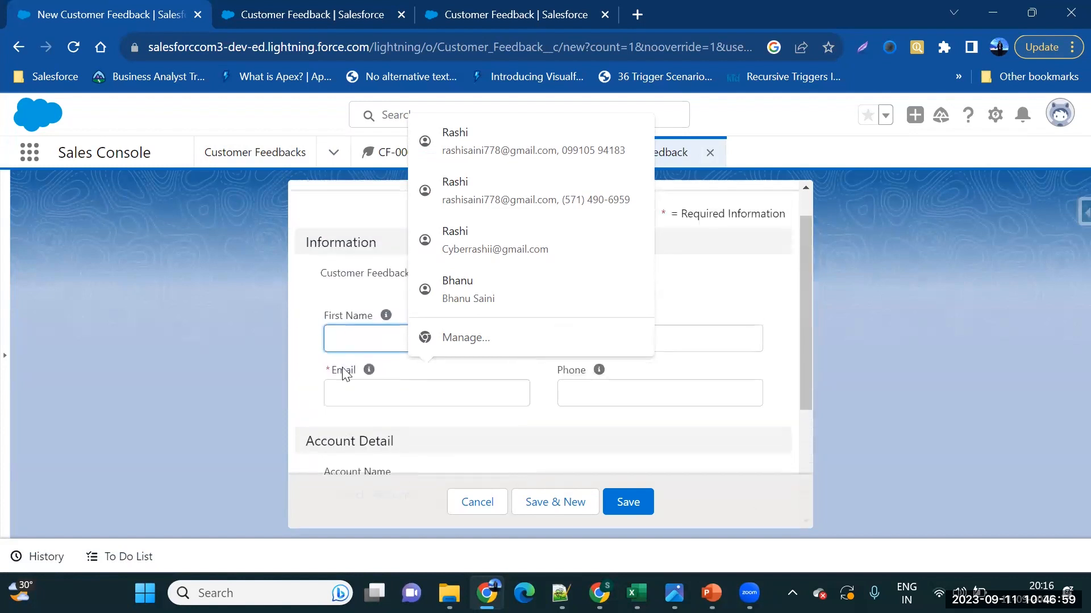
pyautogui.scroll(-3, 343, 369)
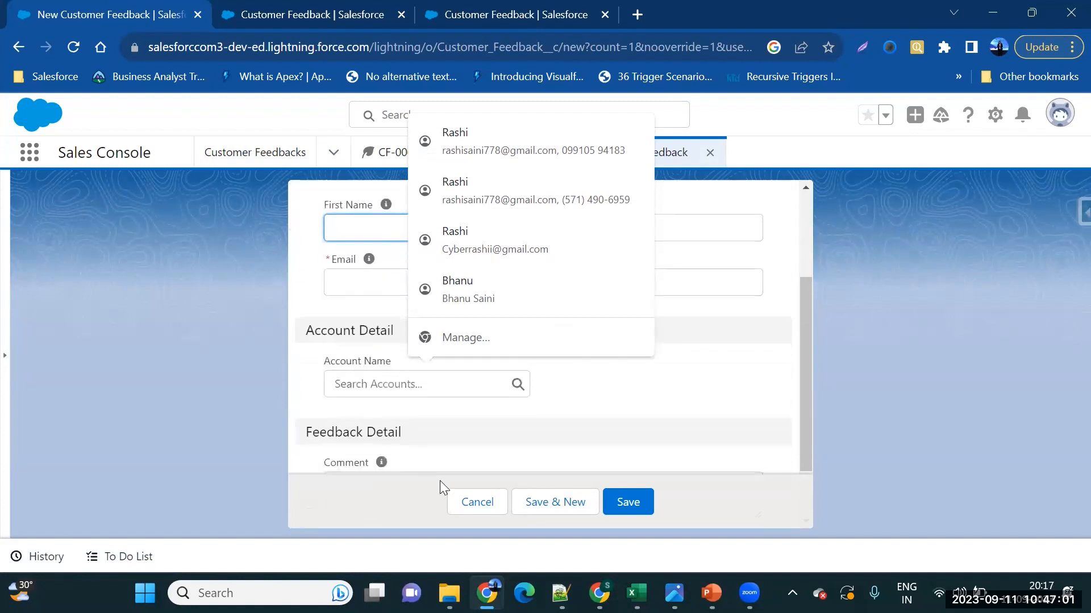
pyautogui.click(477, 502)
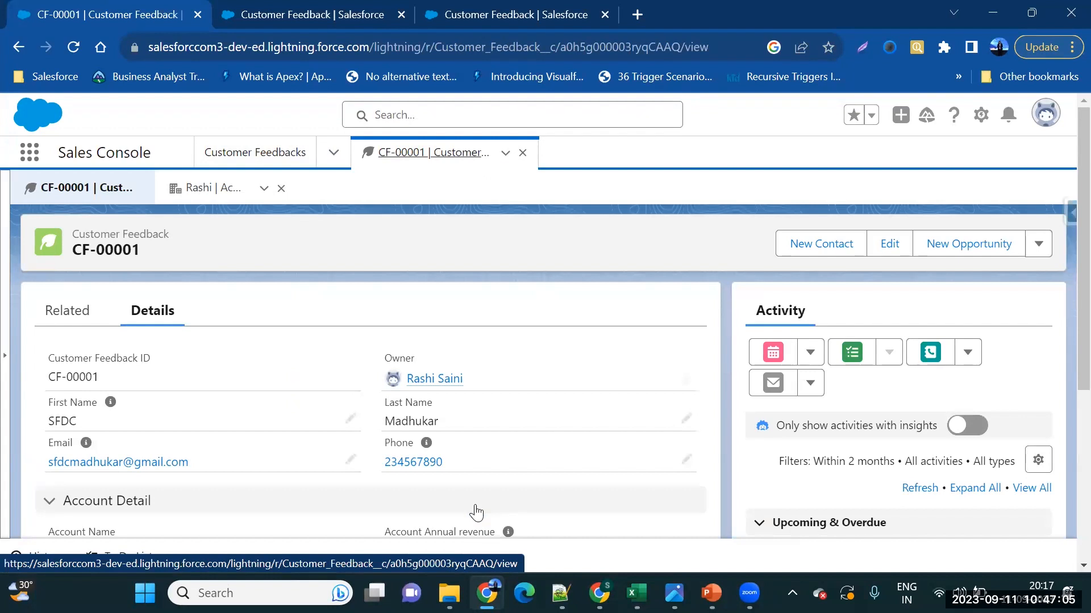
# Recheck the sections on CF-00001 and examine the details of its related account record
pyautogui.scroll(-3, 464, 414)
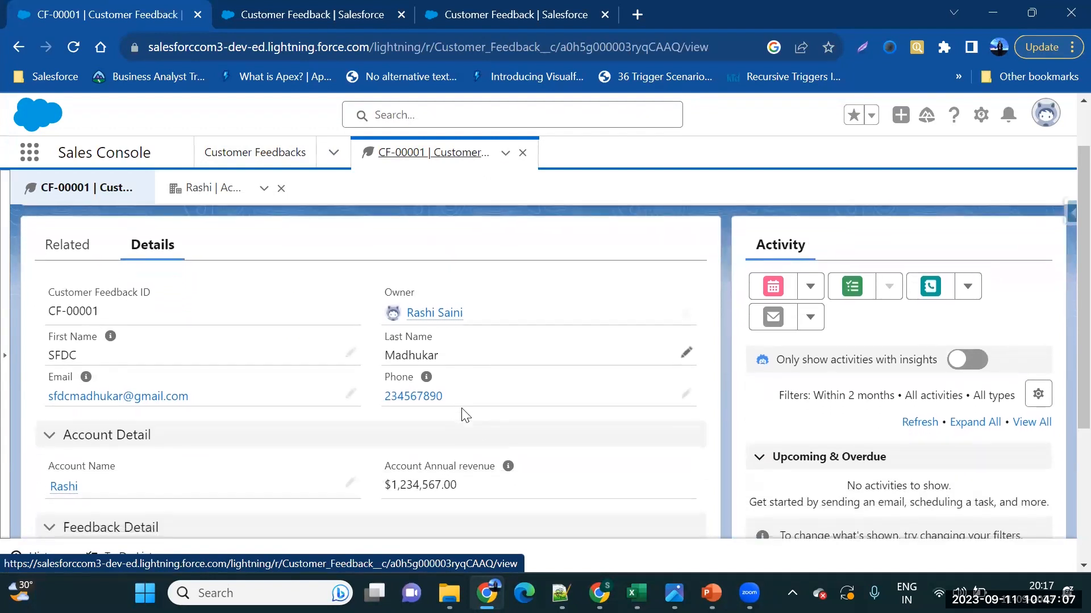
pyautogui.scroll(-1, 462, 414)
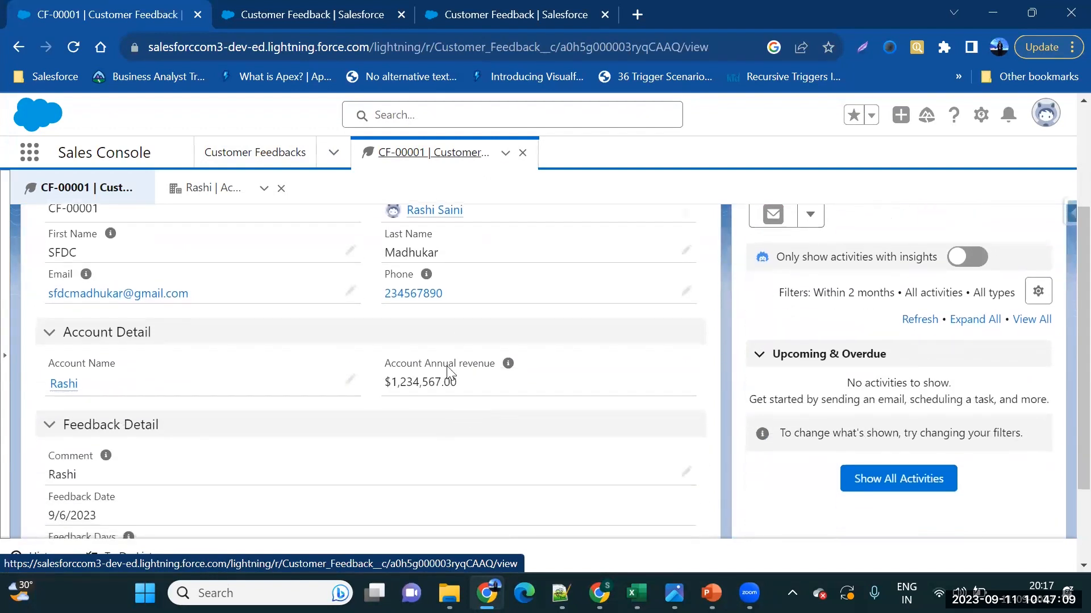
pyautogui.click(224, 189)
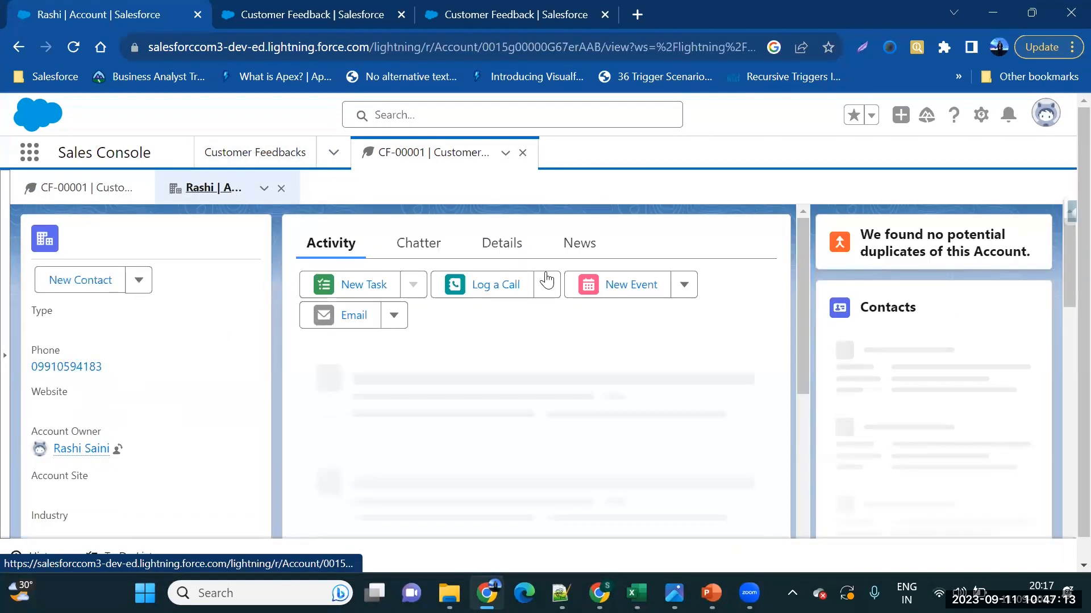
pyautogui.scroll(-5, 938, 340)
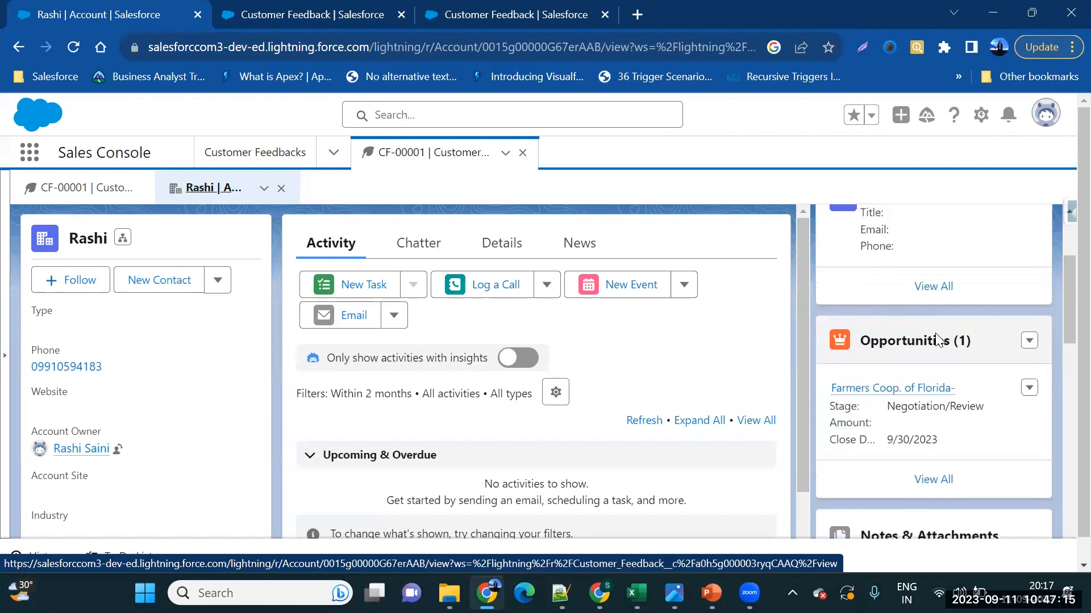
pyautogui.click(500, 243)
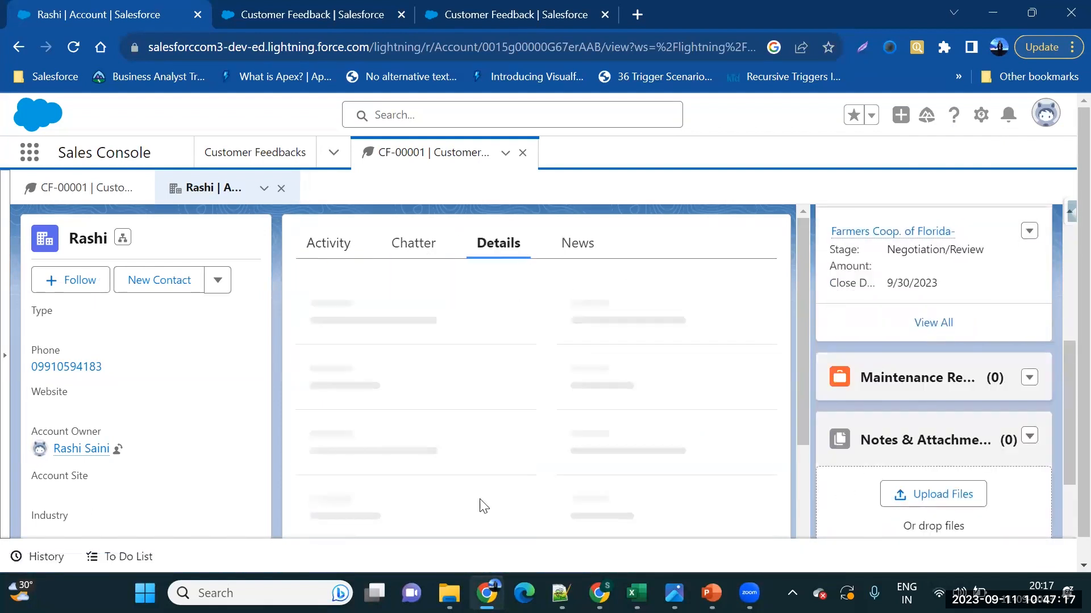
pyautogui.scroll(-3, 476, 506)
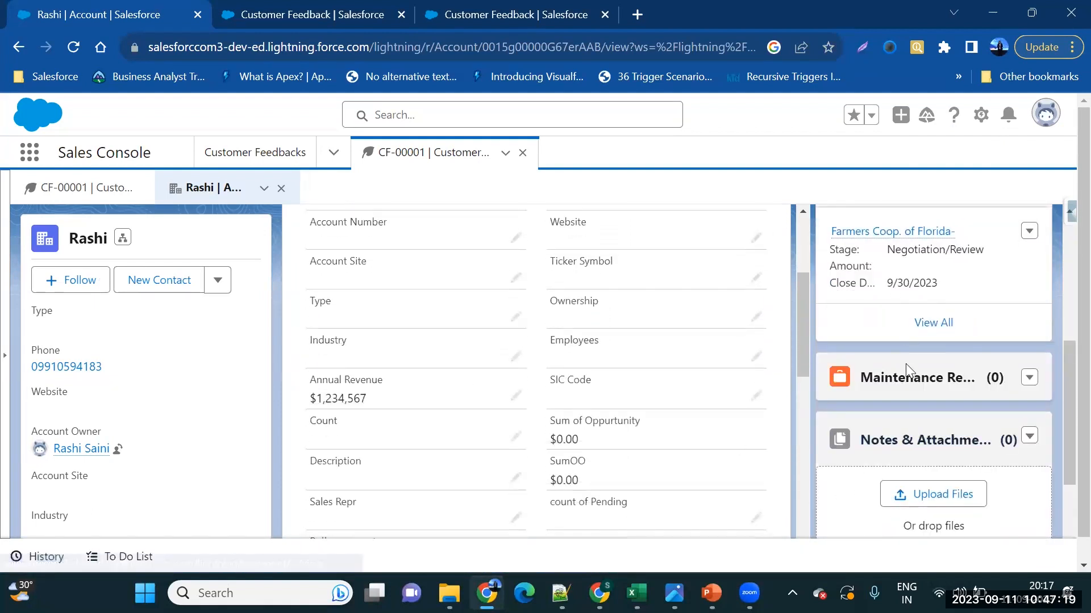
# Open the Account object's setup from the account record and view its list of page layouts
pyautogui.click(987, 115)
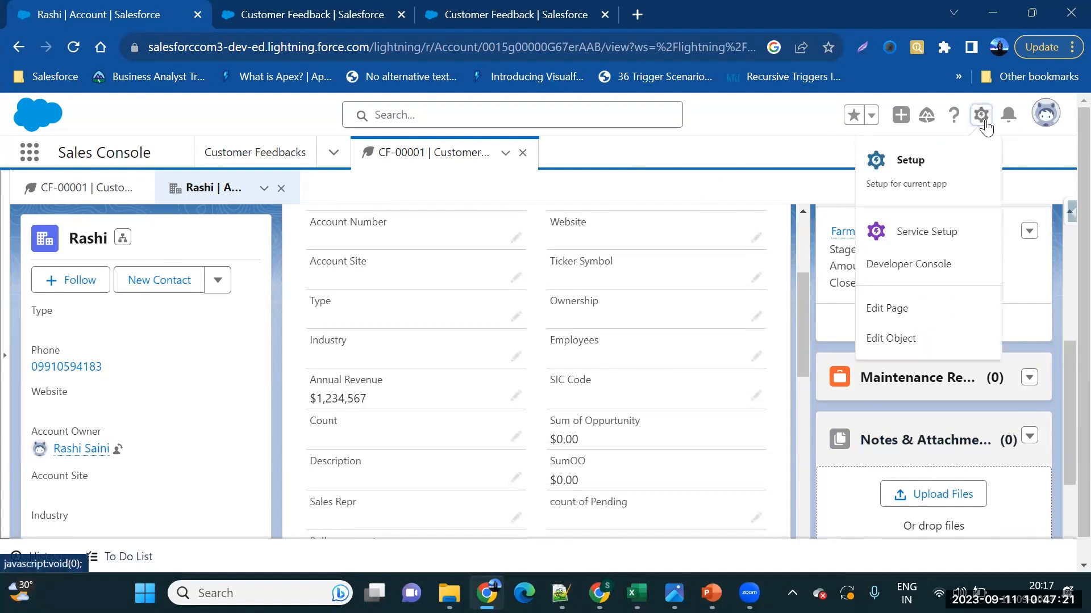
pyautogui.click(896, 344)
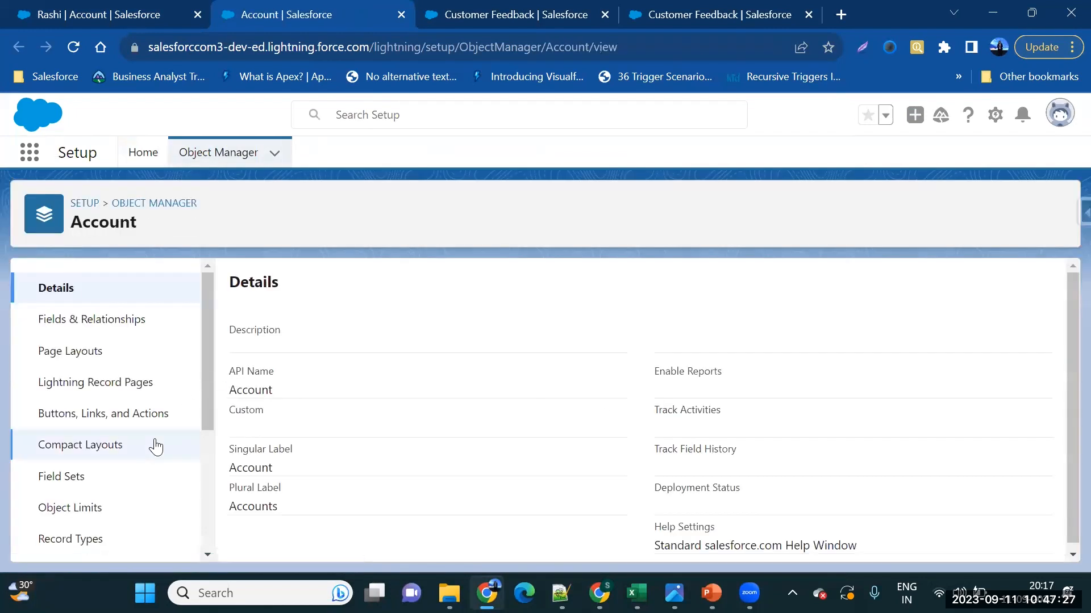
pyautogui.scroll(-3, 156, 440)
pyautogui.scroll(3, 159, 440)
pyautogui.click(117, 353)
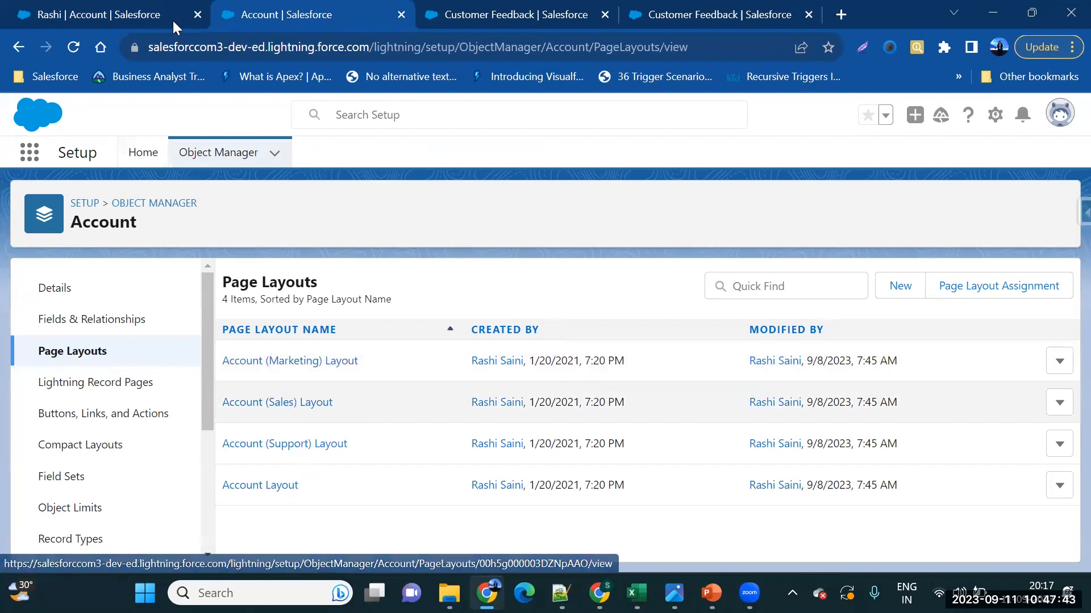
pyautogui.click(166, 11)
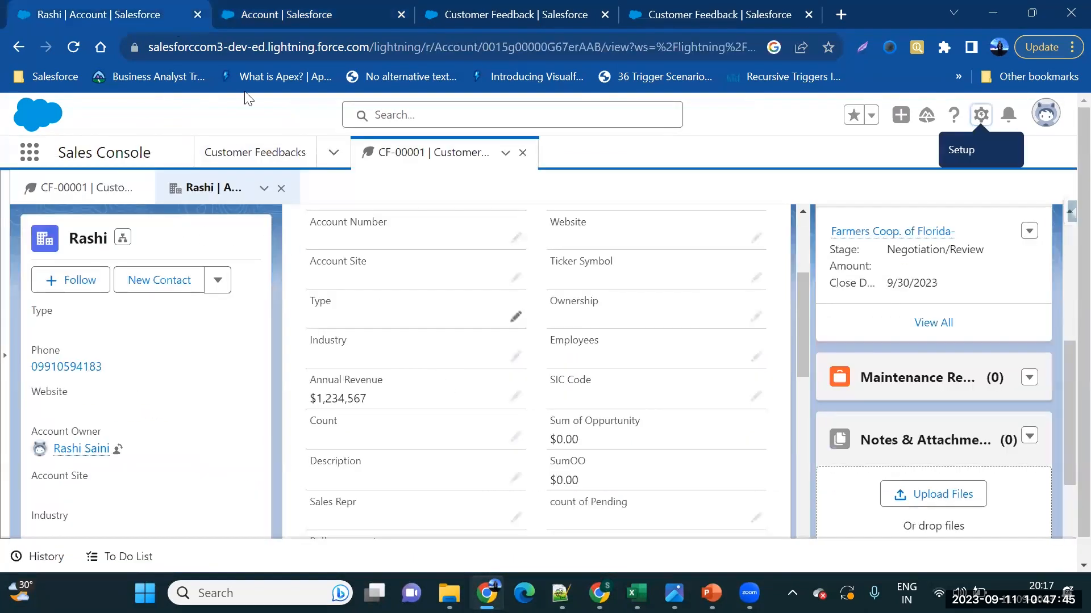
pyautogui.click(213, 16)
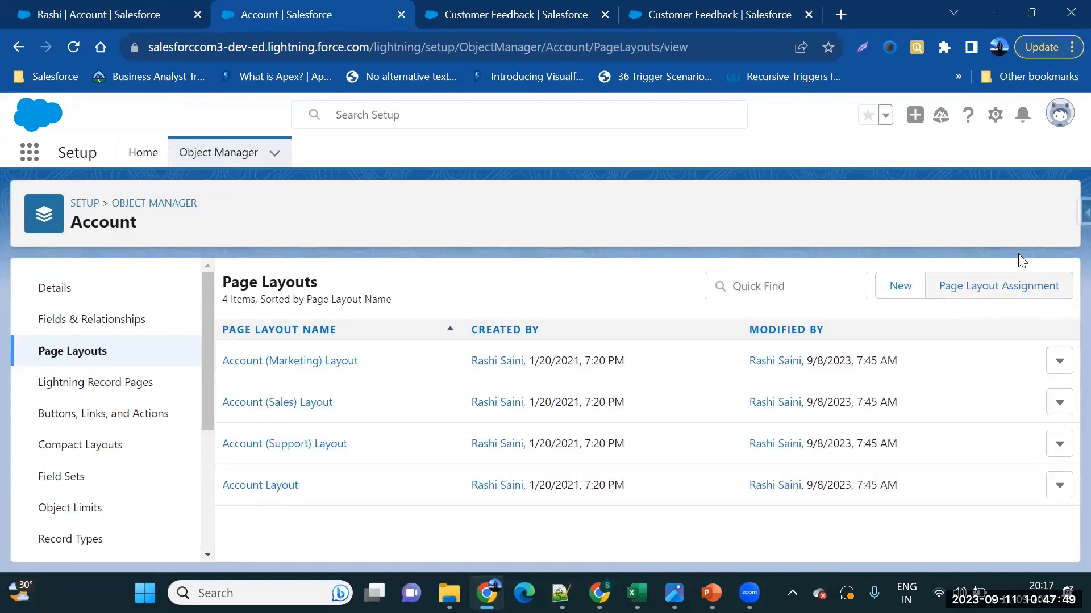
# Open the Account page layout assignments and examine which layout each profile uses
pyautogui.click(983, 290)
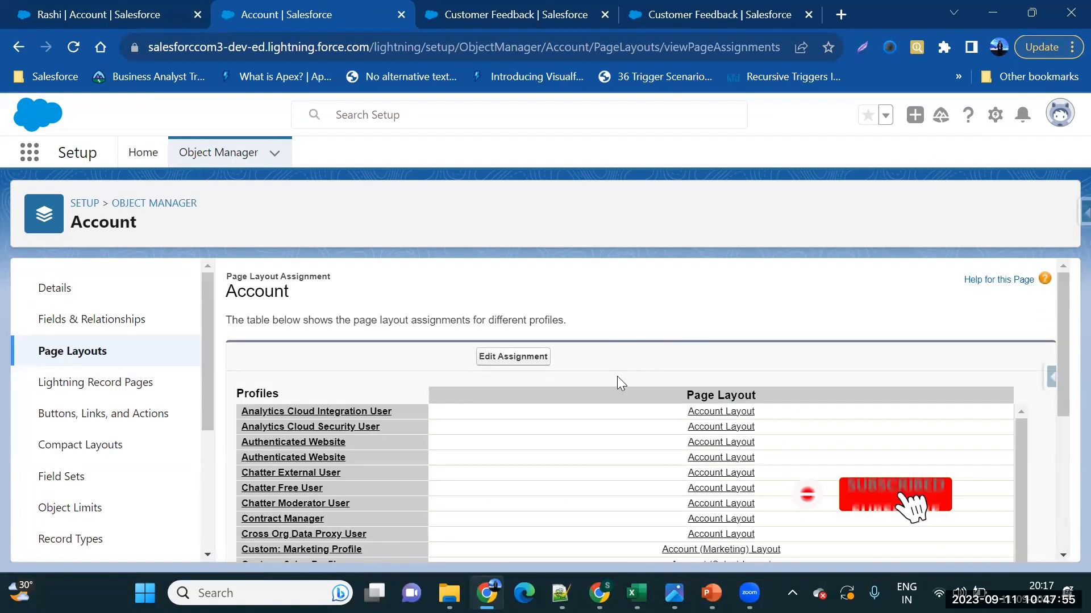
pyautogui.scroll(-1, 616, 376)
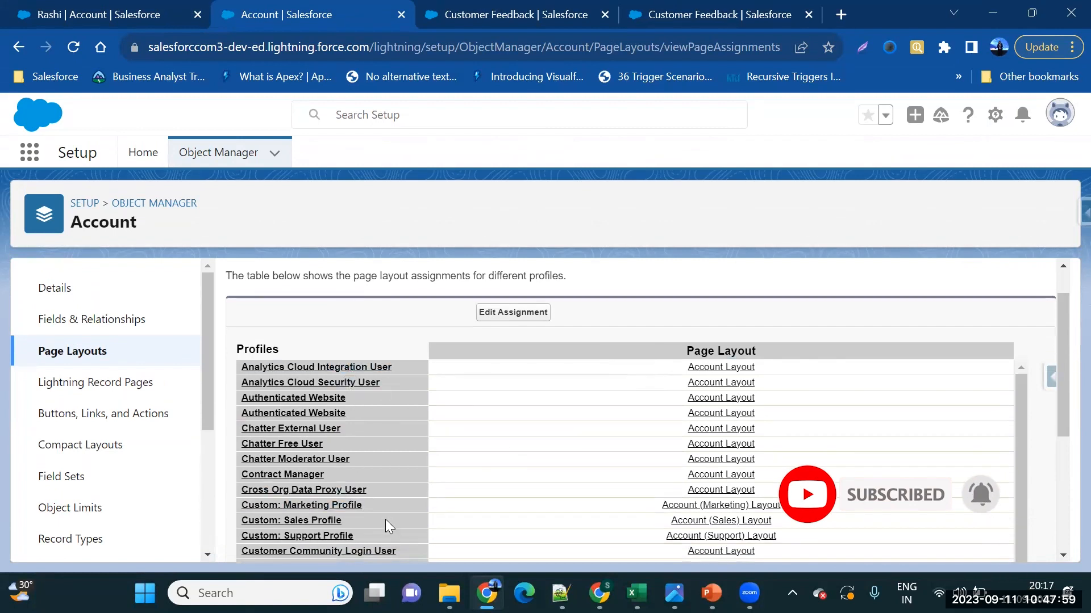
pyautogui.scroll(-3, 692, 547)
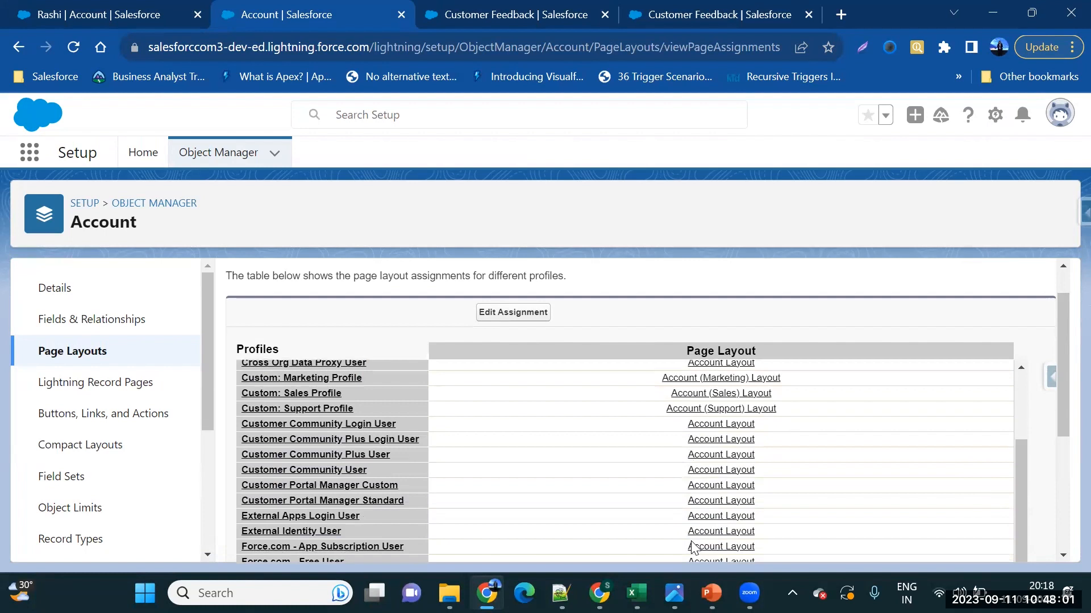
pyautogui.scroll(-4, 636, 506)
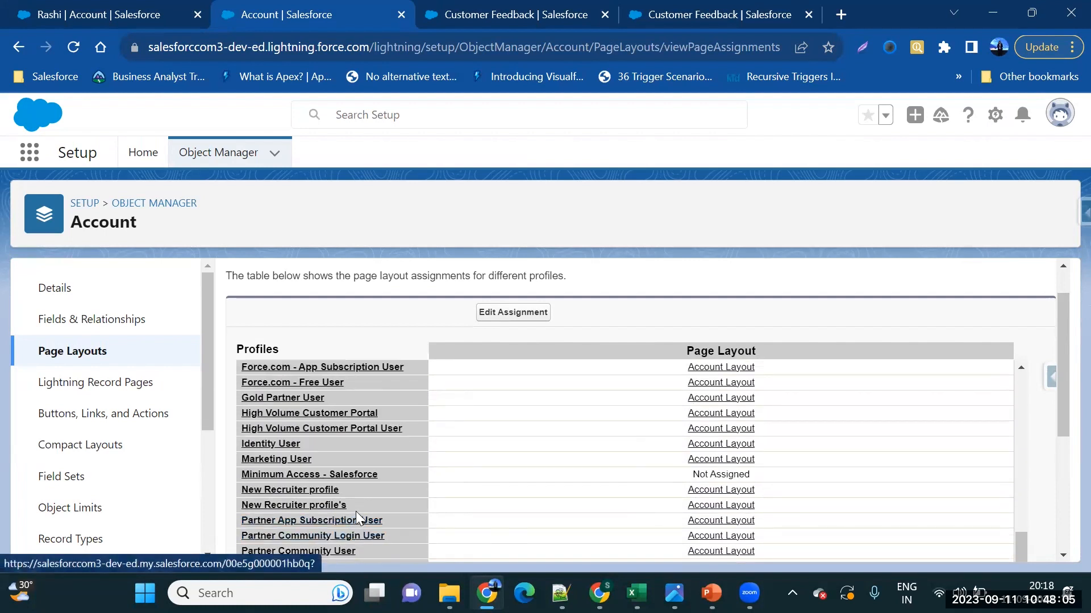
pyautogui.scroll(-1, 358, 517)
pyautogui.scroll(-3, 355, 511)
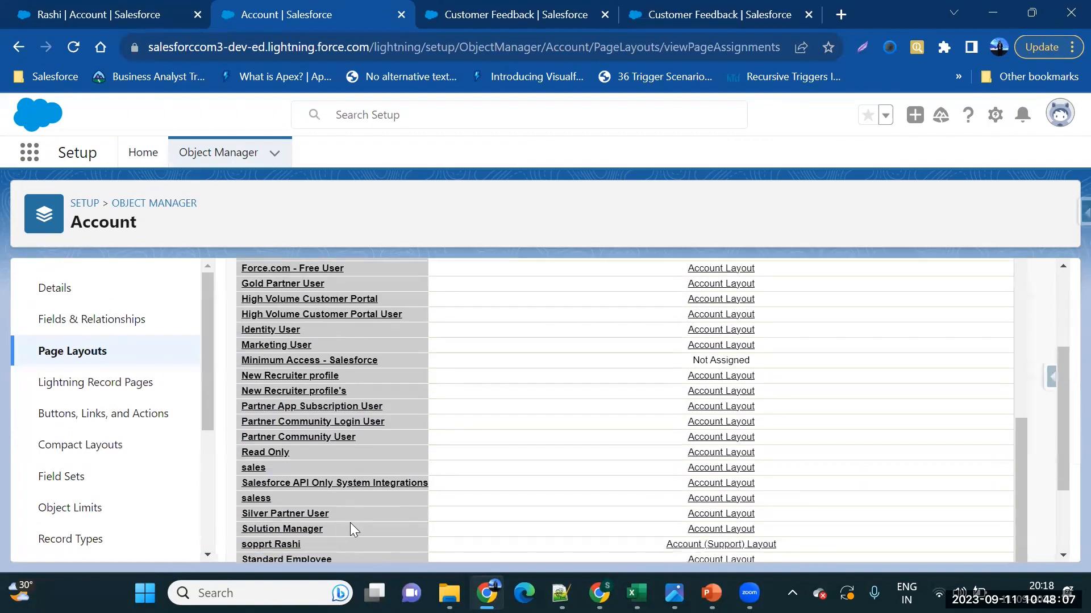
pyautogui.scroll(-1, 350, 528)
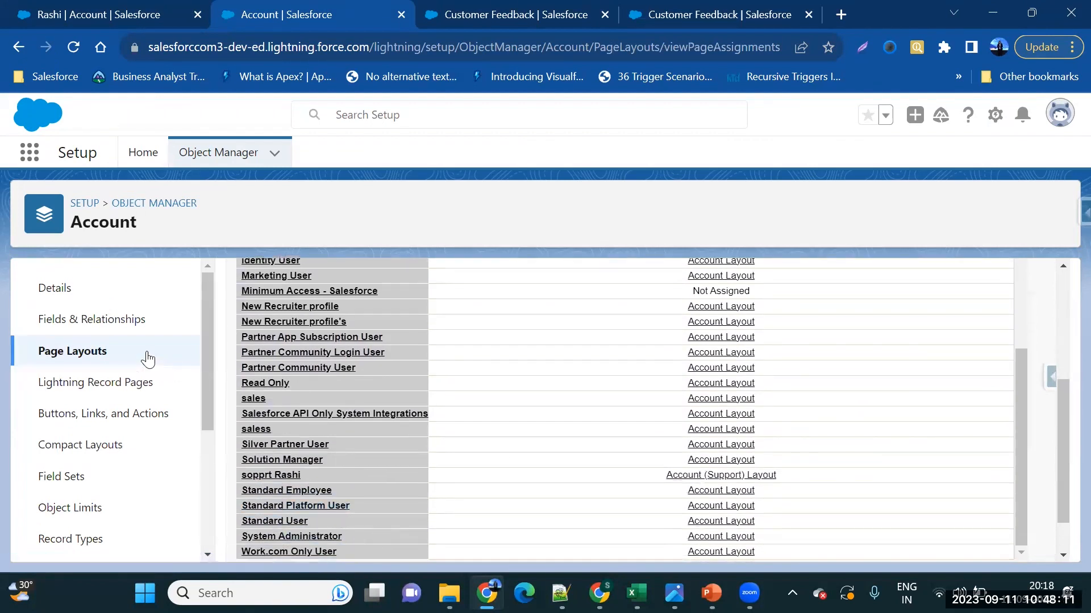
# Open the Account Layout for editing from the Account page layouts and show the available related lists
pyautogui.click(127, 354)
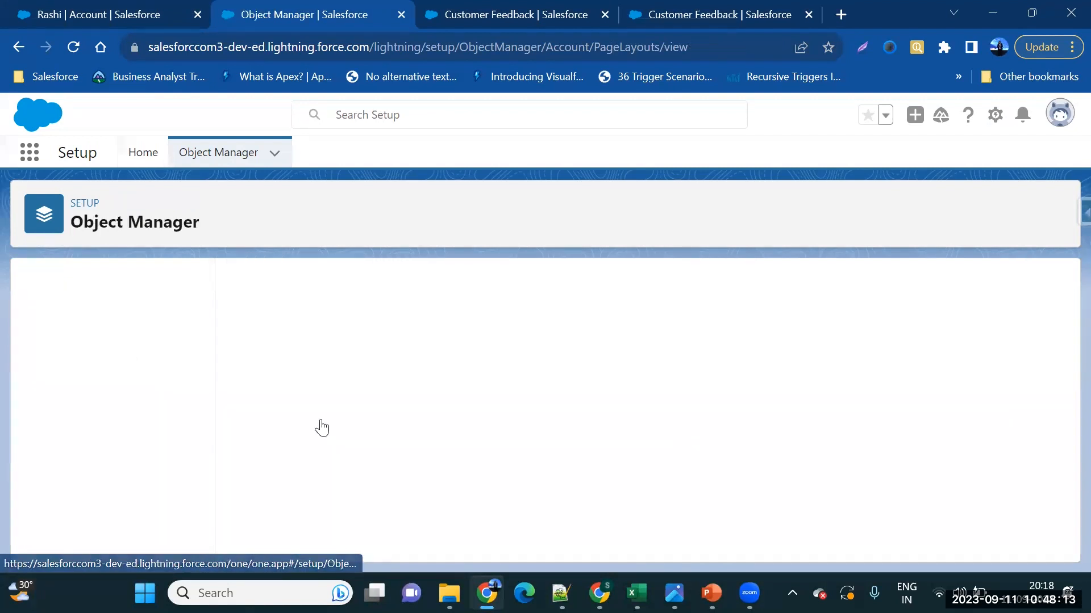
pyautogui.click(270, 486)
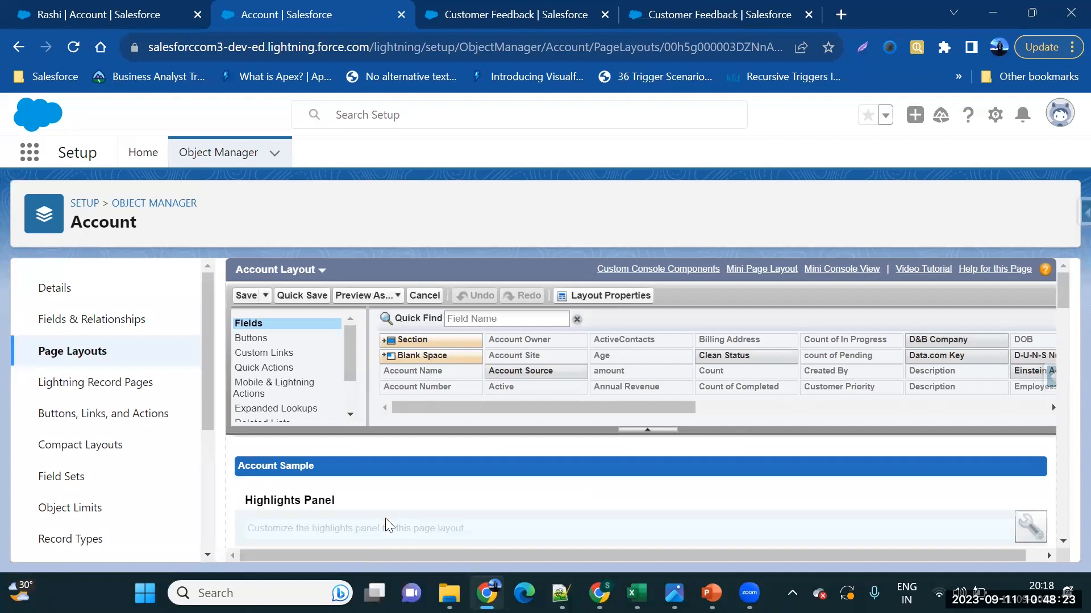
pyautogui.scroll(-3, 385, 518)
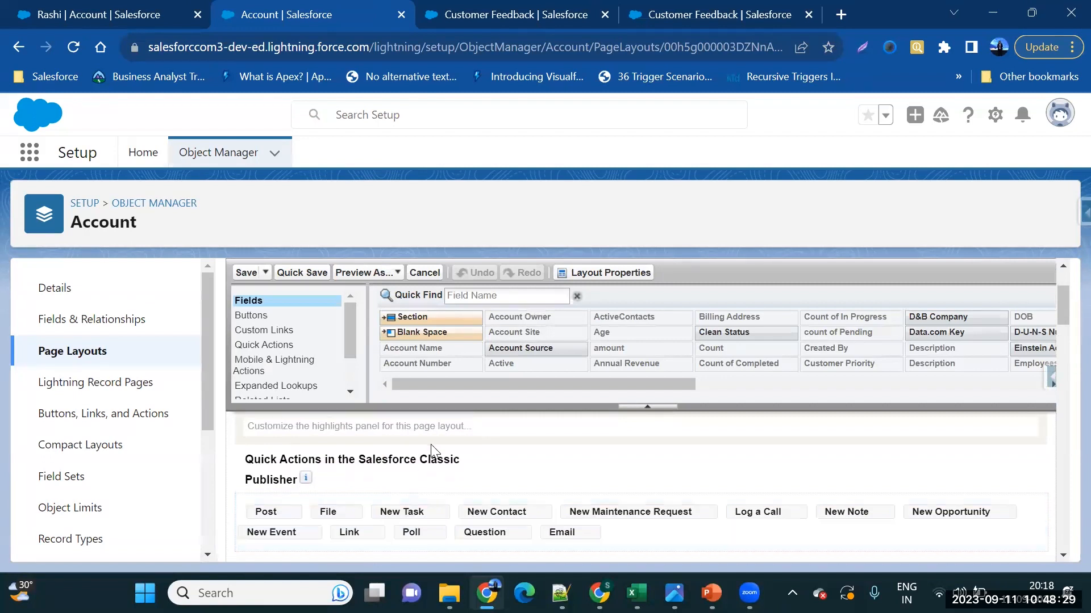
pyautogui.scroll(-1, 430, 443)
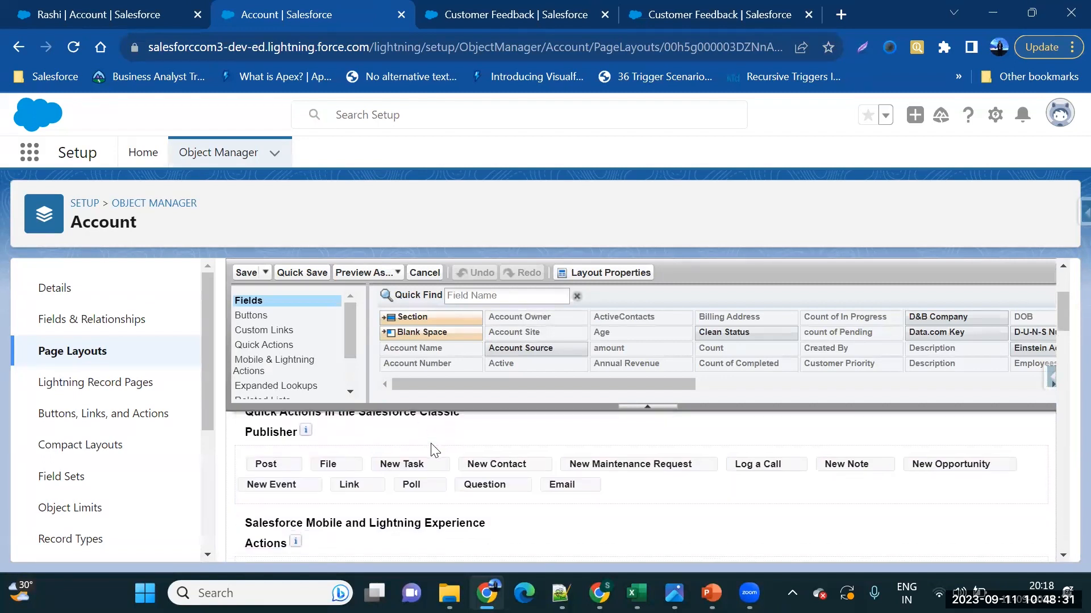
pyautogui.scroll(-1, 314, 379)
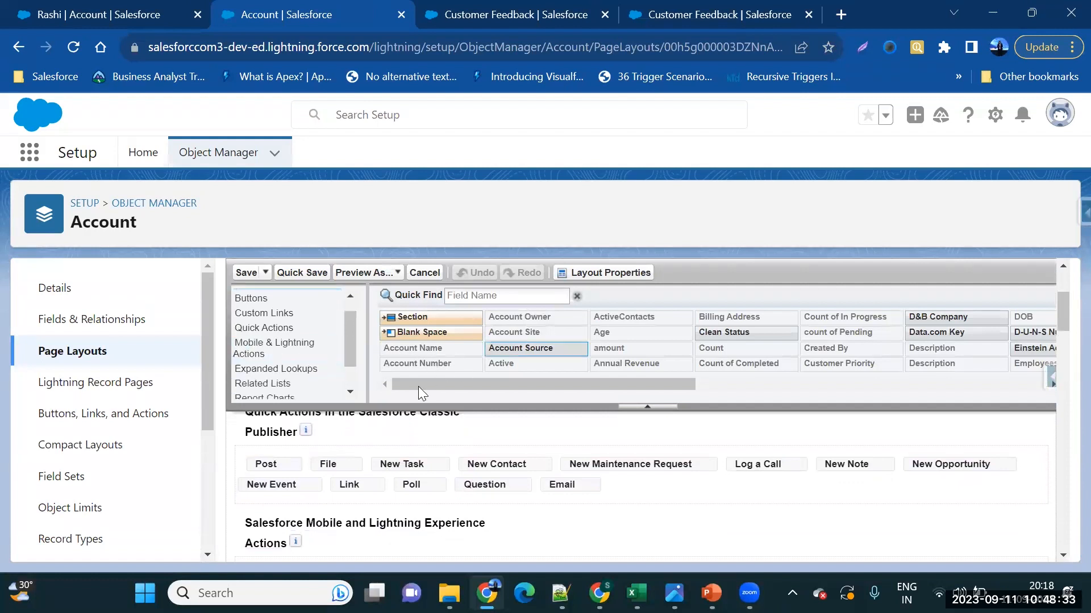
pyautogui.scroll(-3, 285, 364)
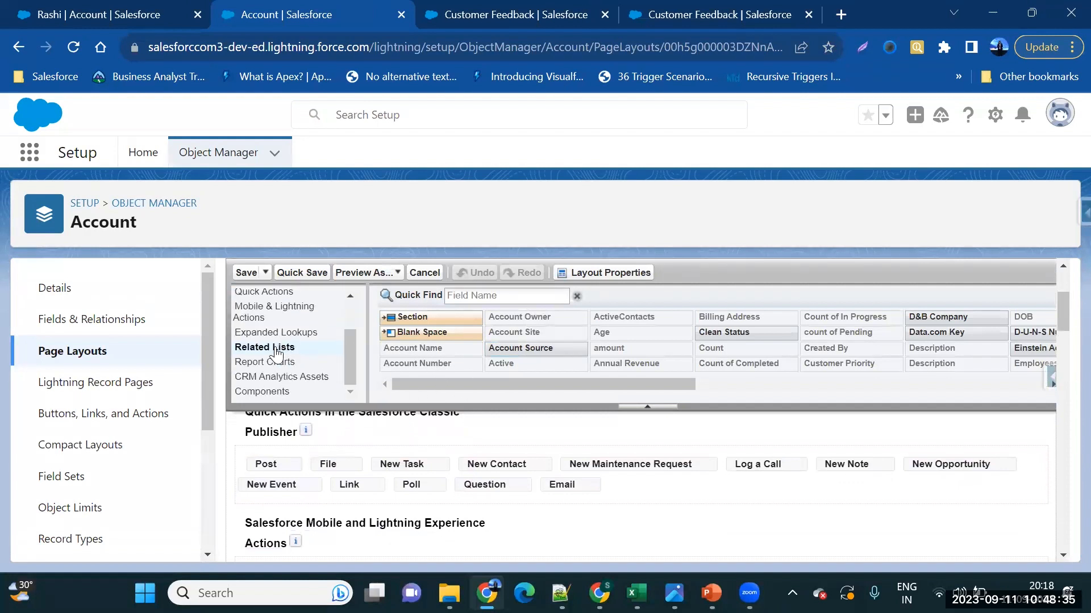
pyautogui.click(277, 348)
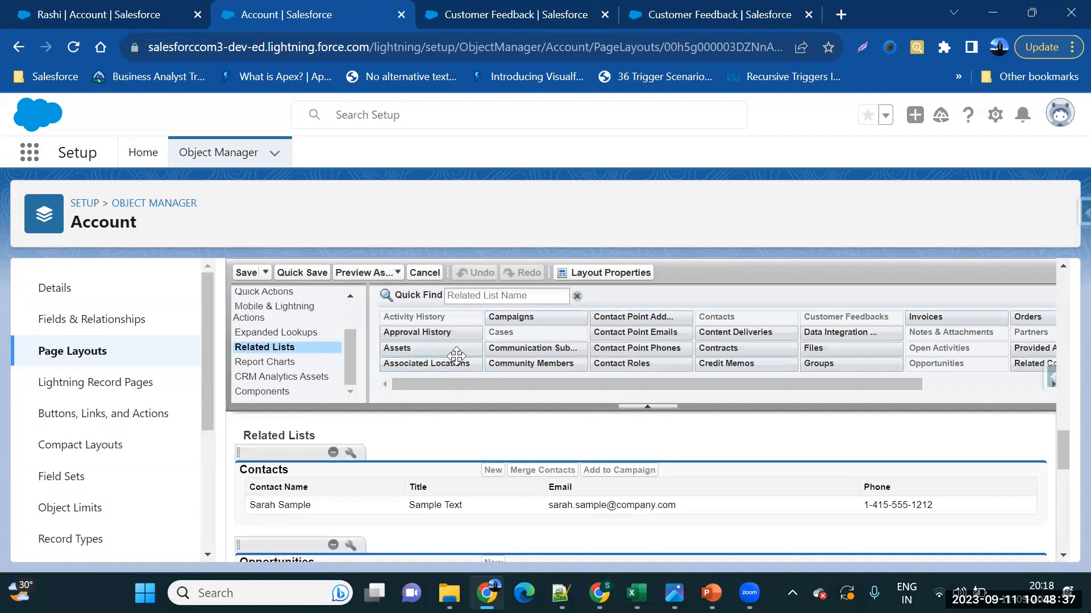
# Check where the Customer Feedbacks related list sits on the account record and return to the layout editor
pyautogui.click(122, 14)
pyautogui.scroll(-5, 901, 360)
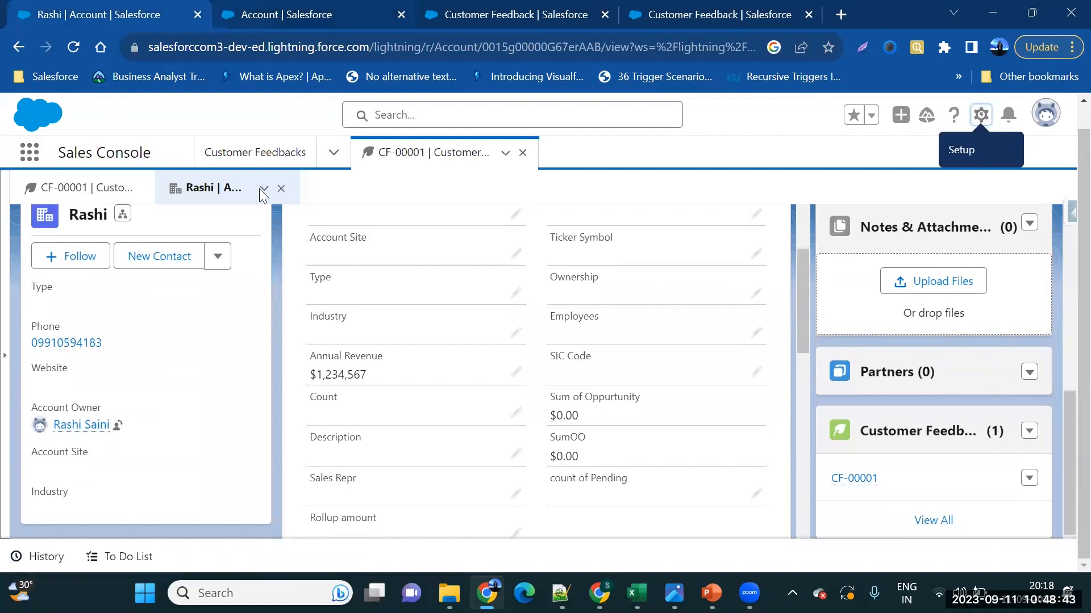
pyautogui.hotkey('ctrl', 'Tab')
# Move the Customer Feedbacks related list to the first position in the Related Lists section, above Contacts
pyautogui.scroll(-4, 364, 438)
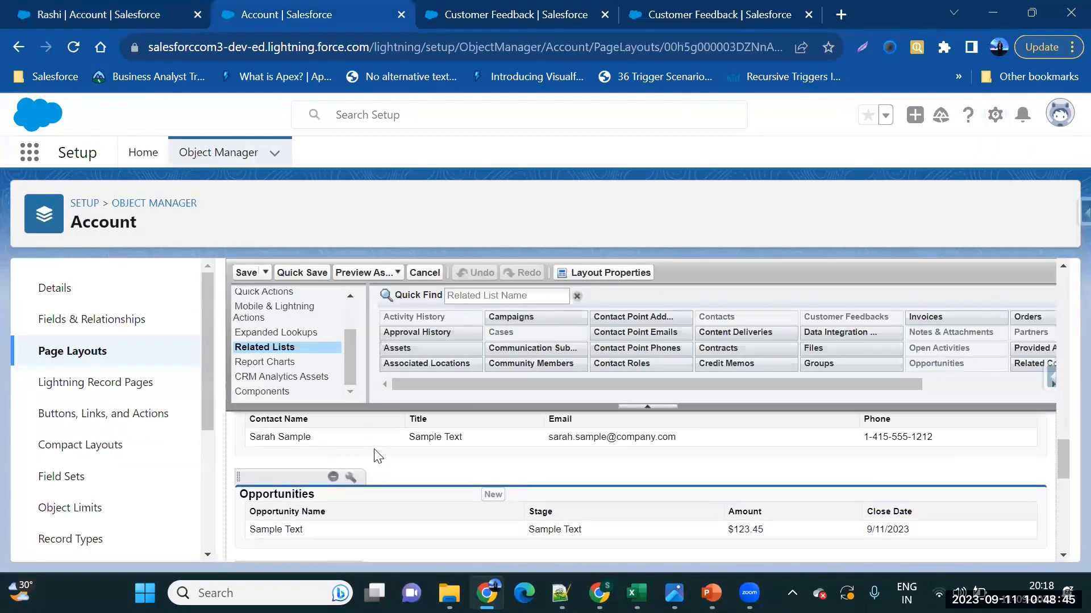
pyautogui.scroll(-4, 375, 455)
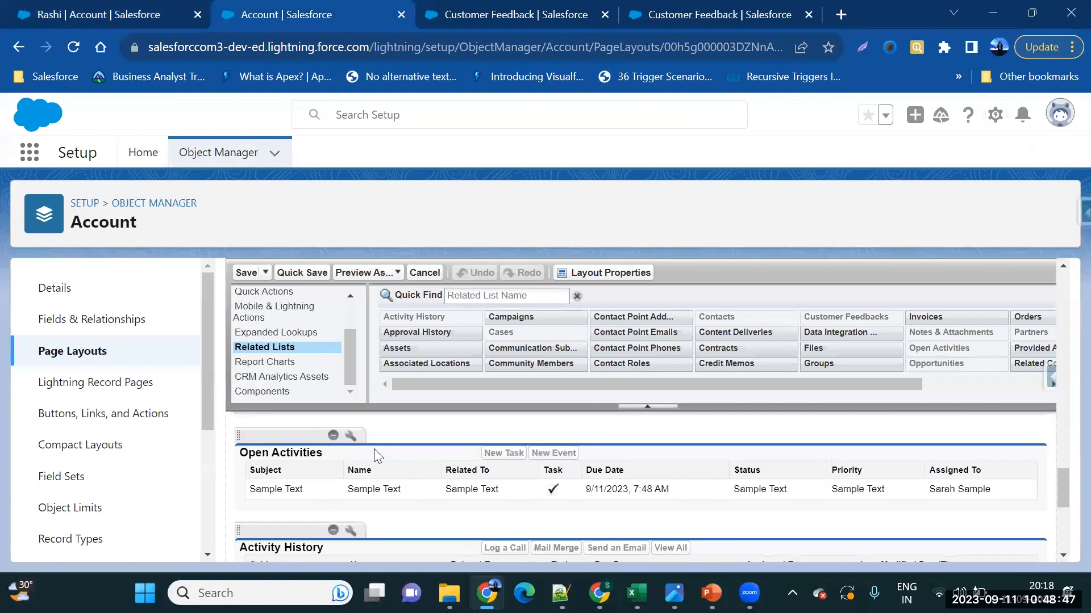
pyautogui.scroll(-4, 375, 455)
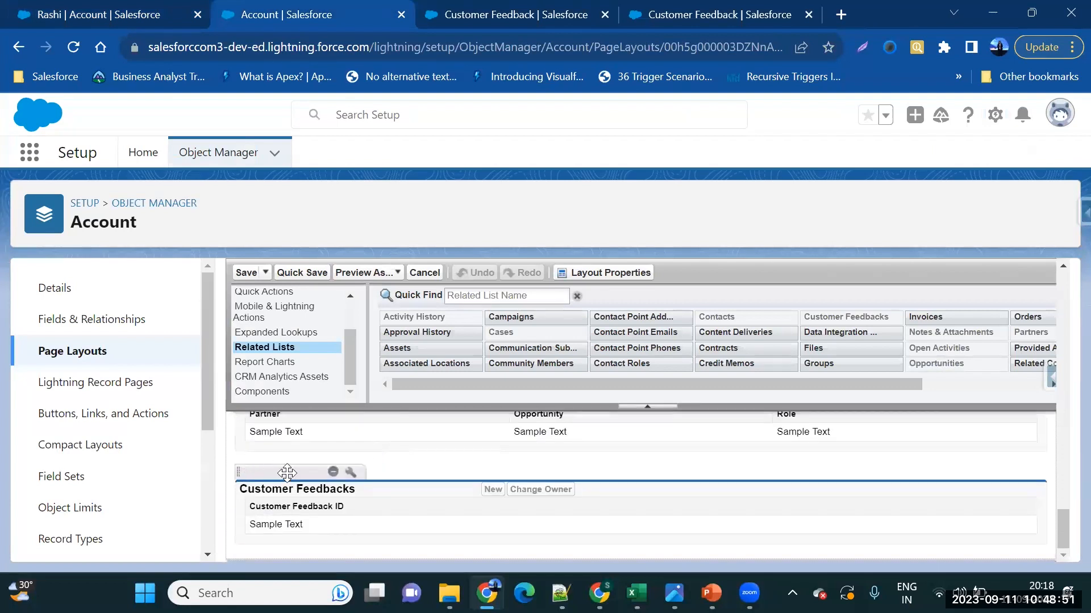
pyautogui.moveTo(290, 462); pyautogui.dragTo(268, 496)
pyautogui.scroll(-5, 370, 545)
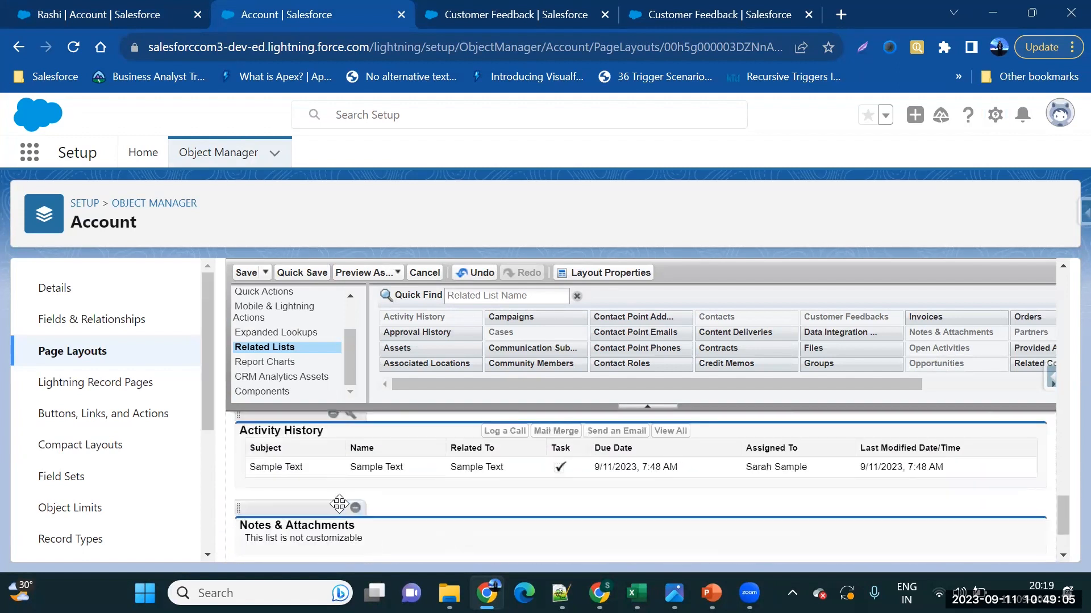
pyautogui.scroll(2, 343, 471)
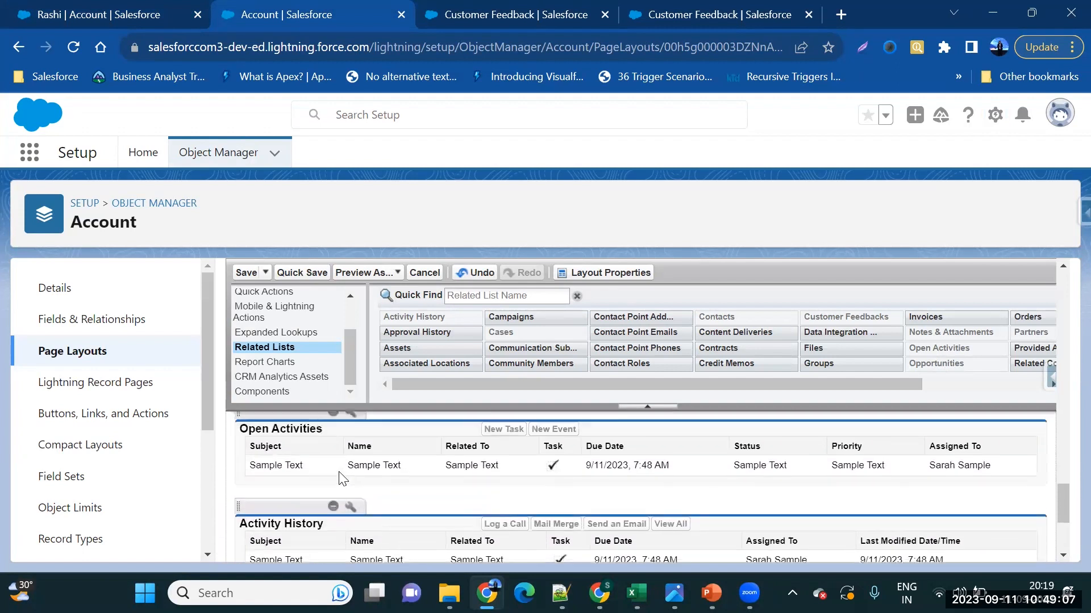
pyautogui.click(351, 510)
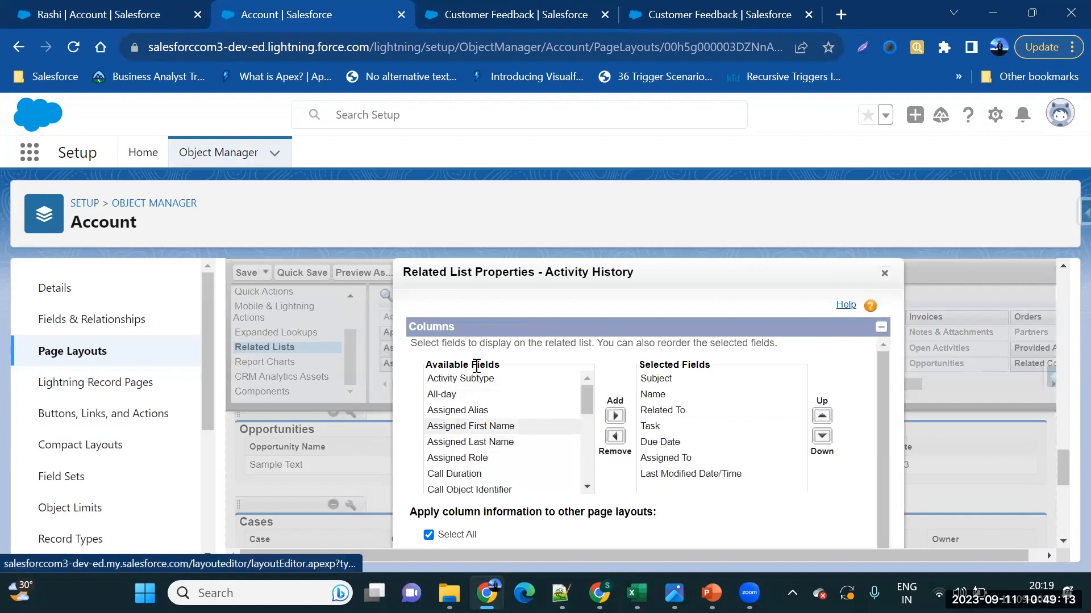
pyautogui.click(880, 279)
# Add First Name, Last Name and Comment, in that order, to the Customer Feedbacks related list columns after Customer Feedback ID
pyautogui.scroll(5, 409, 515)
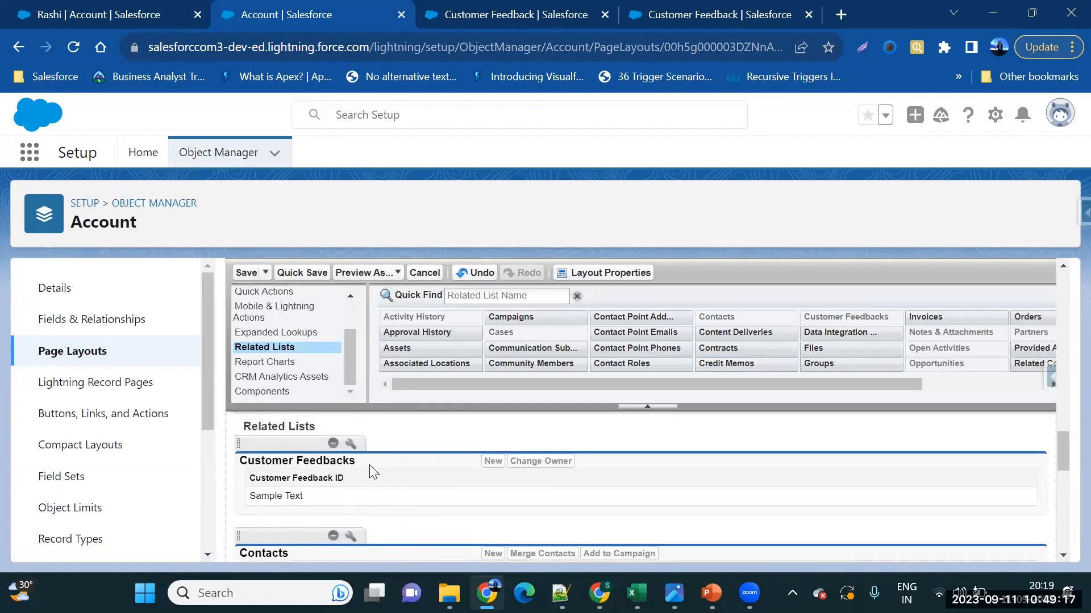
pyautogui.moveTo(250, 498); pyautogui.dragTo(323, 508)
pyautogui.click(350, 445)
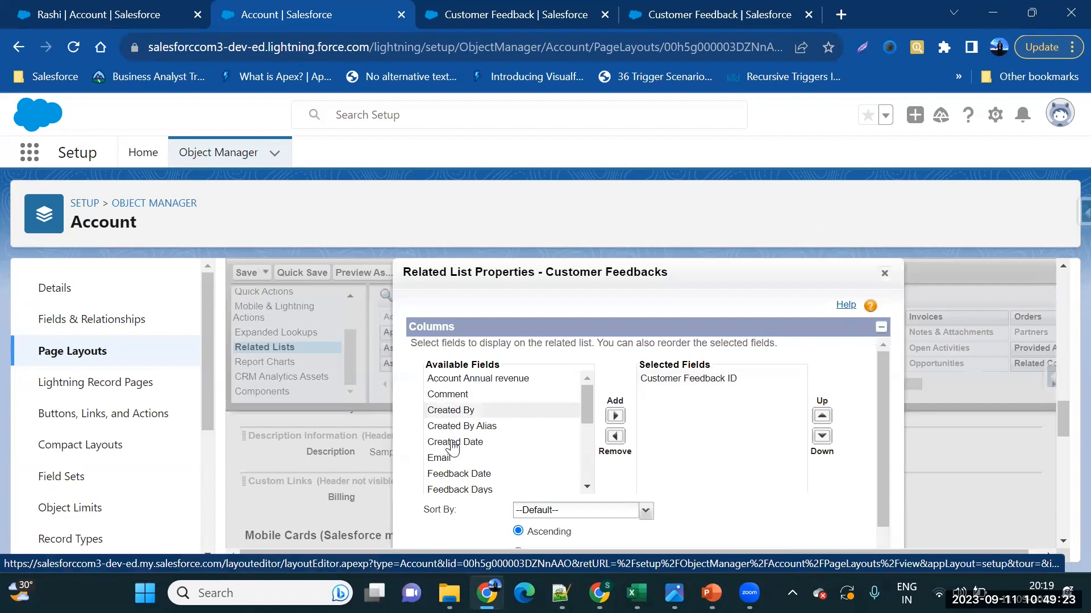
pyautogui.scroll(-3, 449, 467)
pyautogui.click(454, 394)
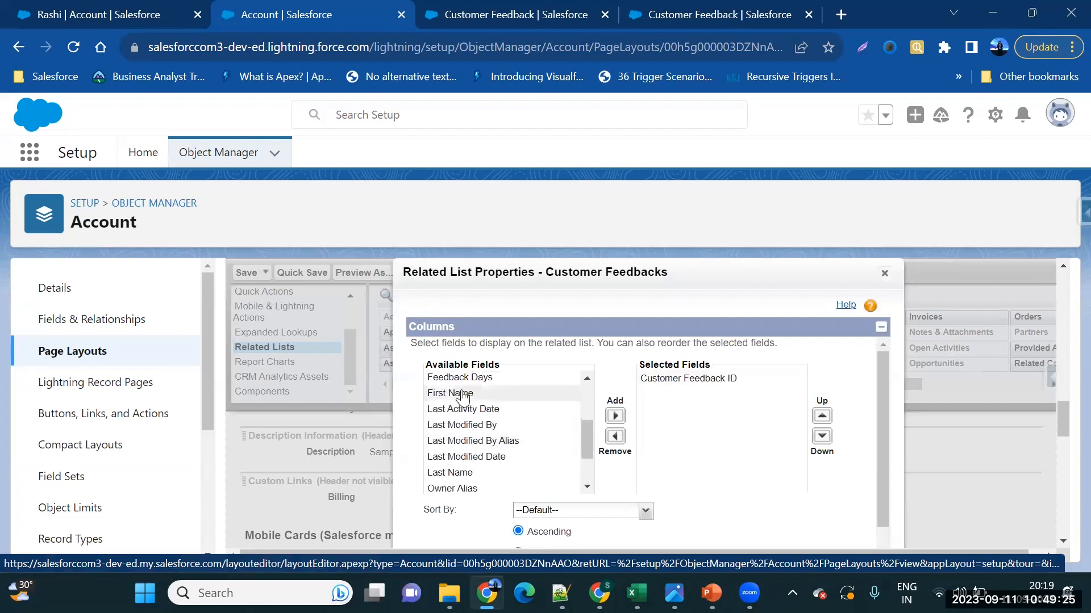
pyautogui.click(615, 415)
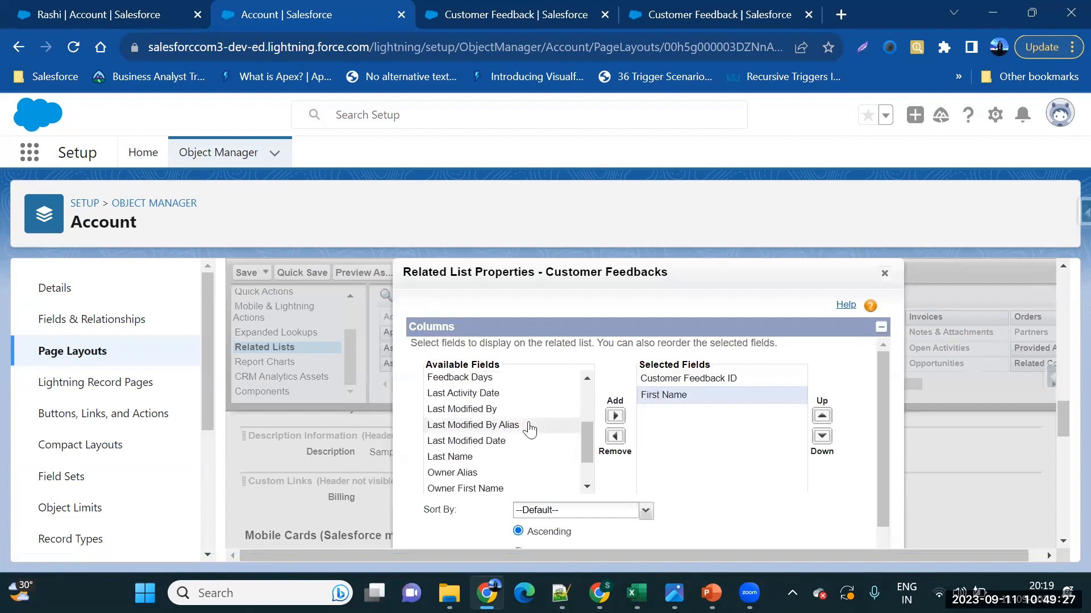
pyautogui.click(484, 459)
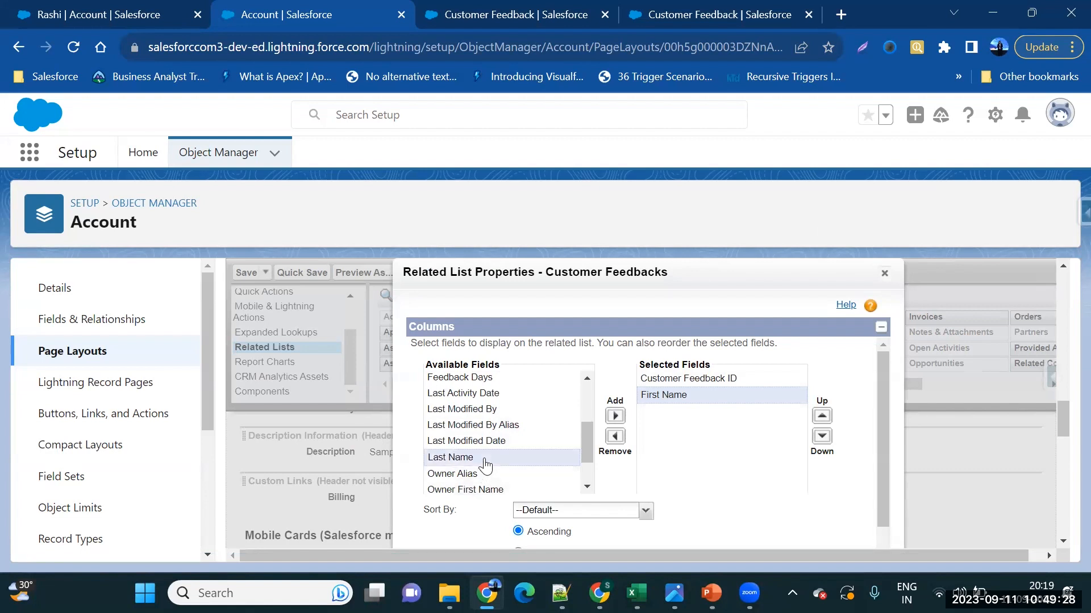
pyautogui.click(615, 416)
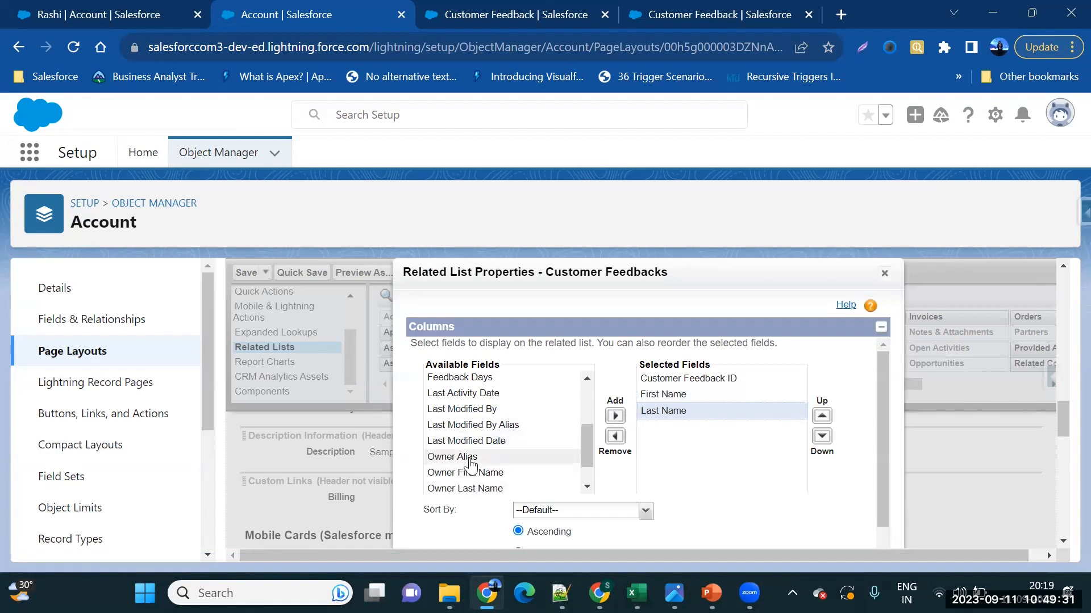
pyautogui.scroll(-1, 470, 465)
pyautogui.scroll(4, 465, 482)
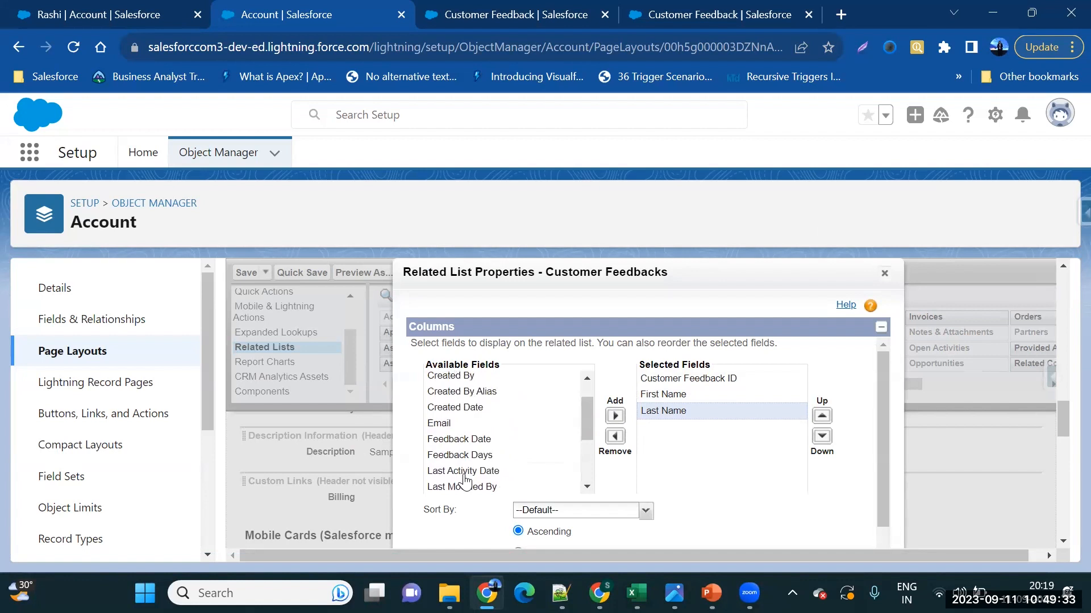
pyautogui.click(446, 399)
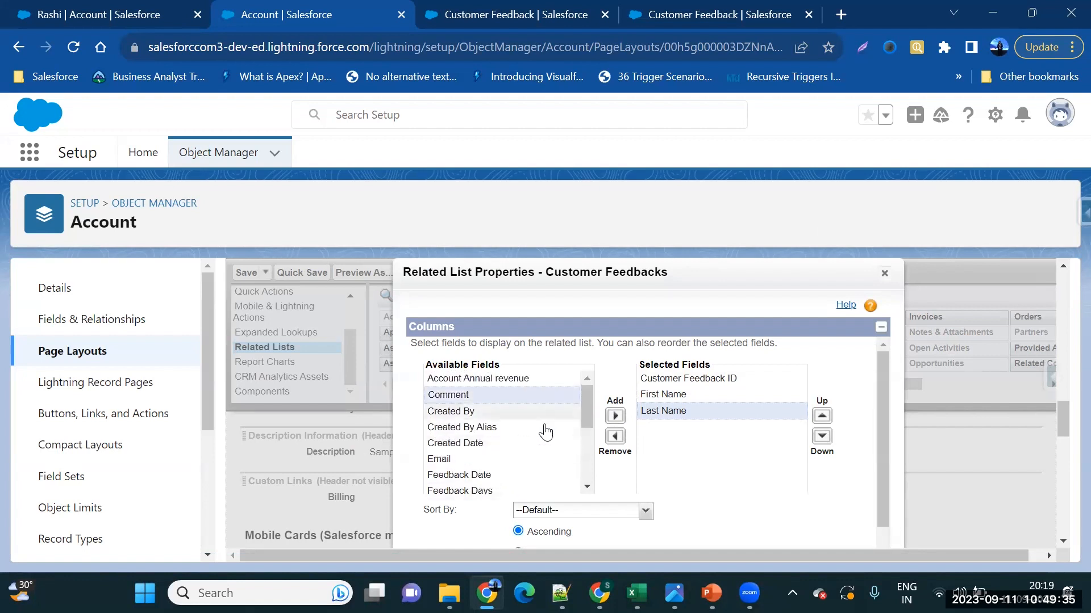
pyautogui.click(613, 417)
# Reduce the browser zoom to 80% and review the other page layouts selected to receive the column information
pyautogui.scroll(-2, 654, 466)
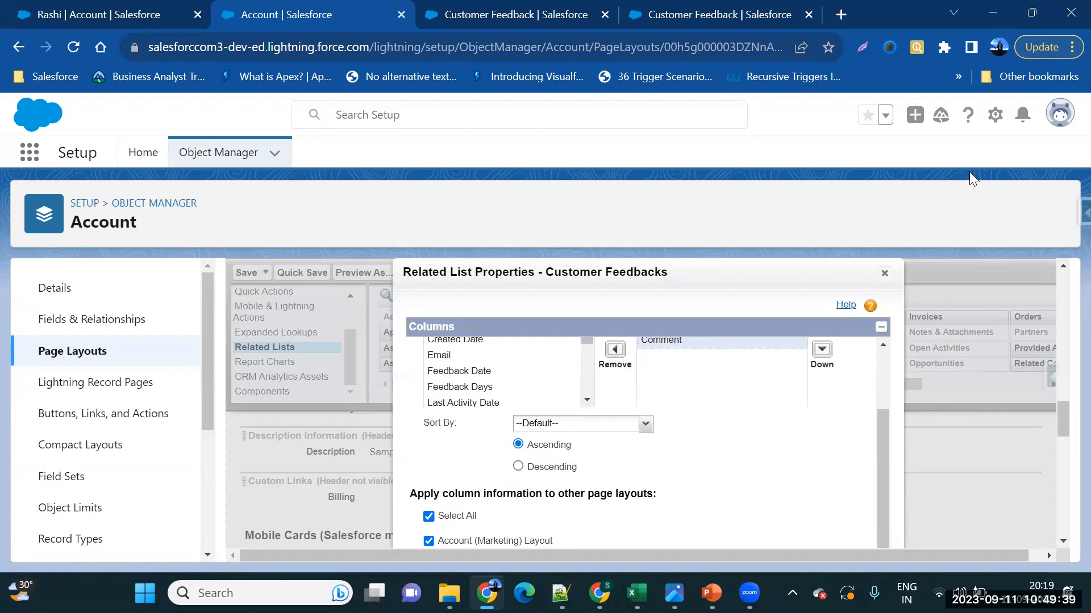
pyautogui.click(1070, 47)
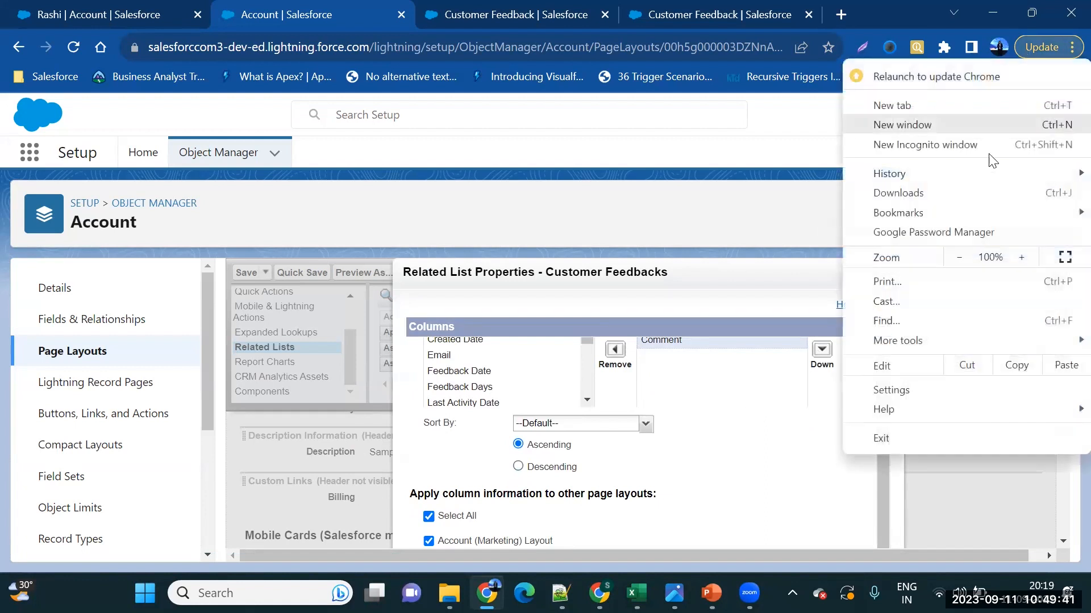
pyautogui.click(960, 259)
pyautogui.click(959, 258)
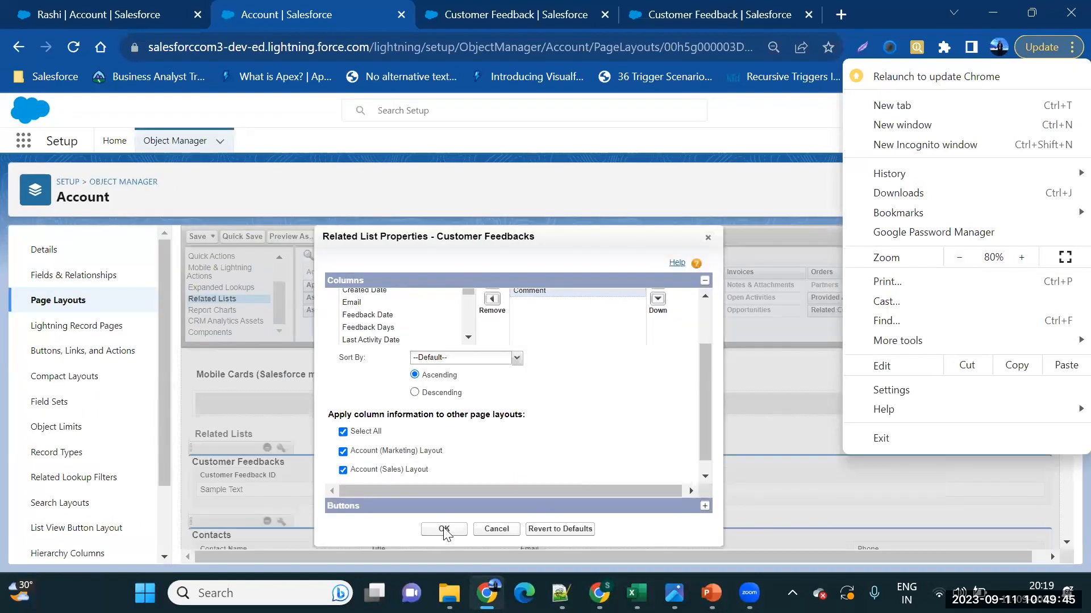
pyautogui.scroll(-1, 397, 457)
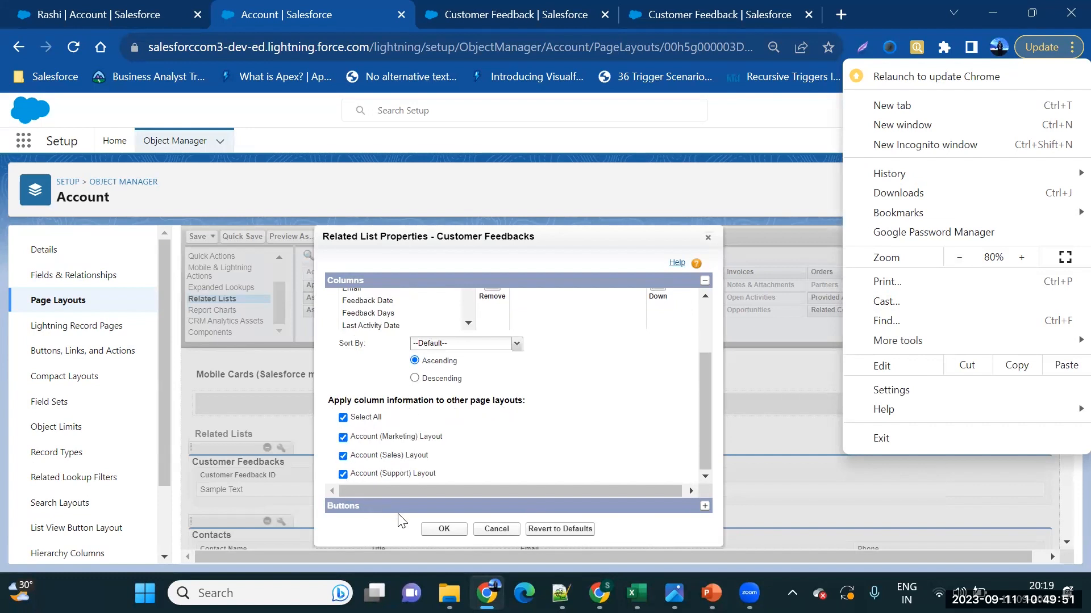
# Confirm the Customer Feedbacks related list properties and save the Account Layout, overwriting users' personal related list customizations
pyautogui.click(446, 535)
pyautogui.click(444, 529)
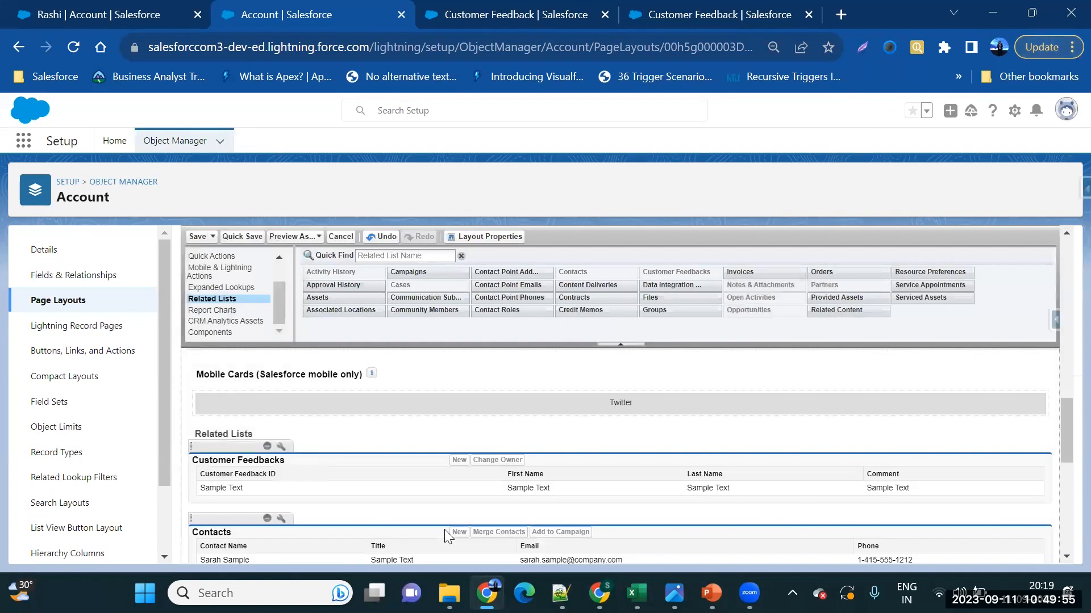
pyautogui.click(198, 236)
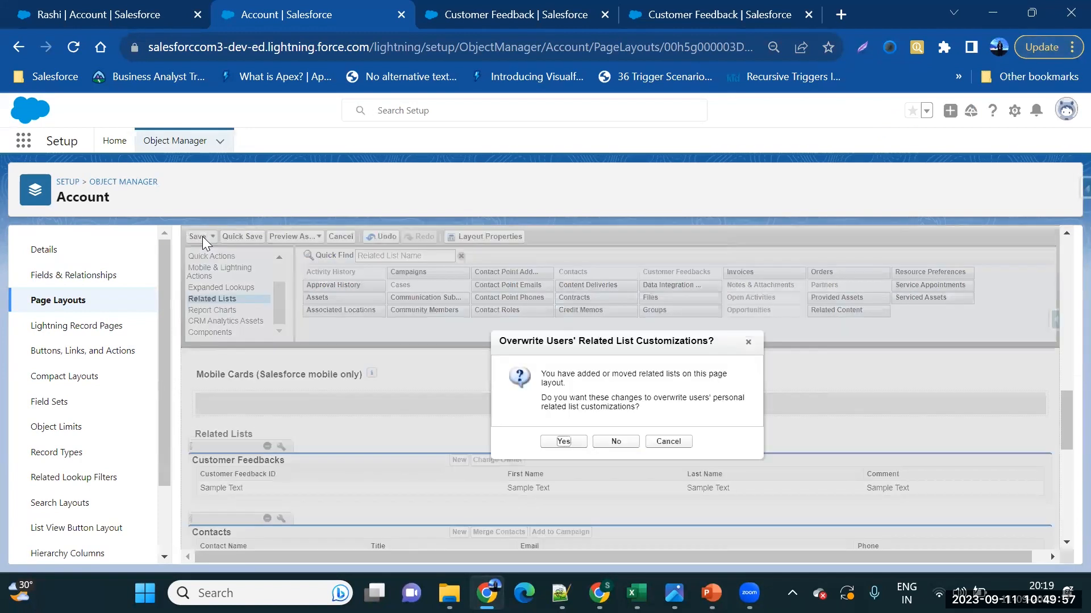
pyautogui.click(564, 442)
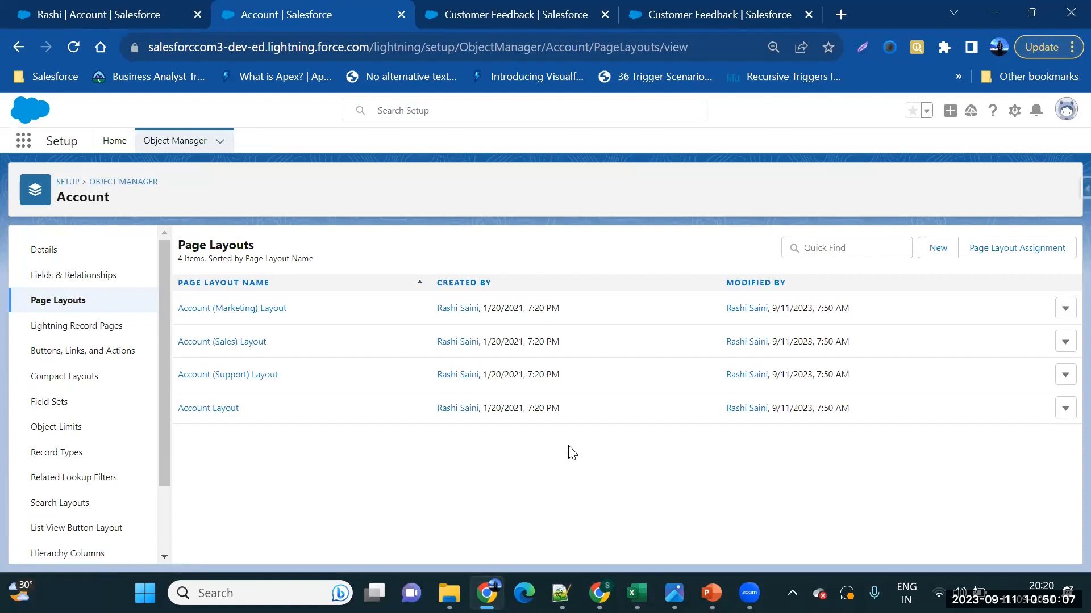
# Reload the account record and examine the position and displayed fields of its Customer Feedbacks related list
pyautogui.click(168, 11)
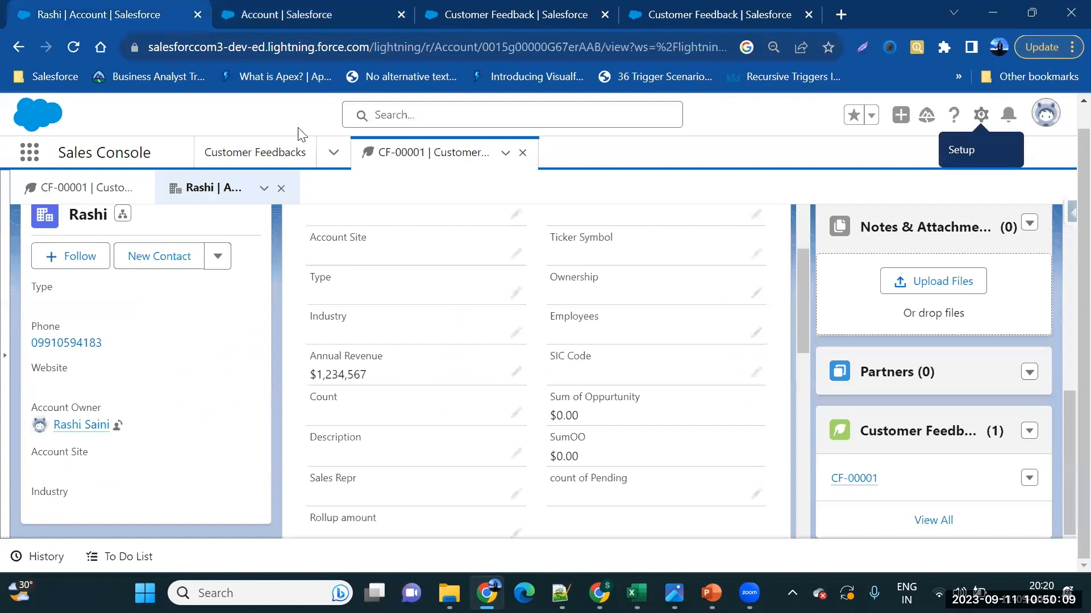
pyautogui.hotkey('ctrl', '-')
pyautogui.scroll(3, 438, 358)
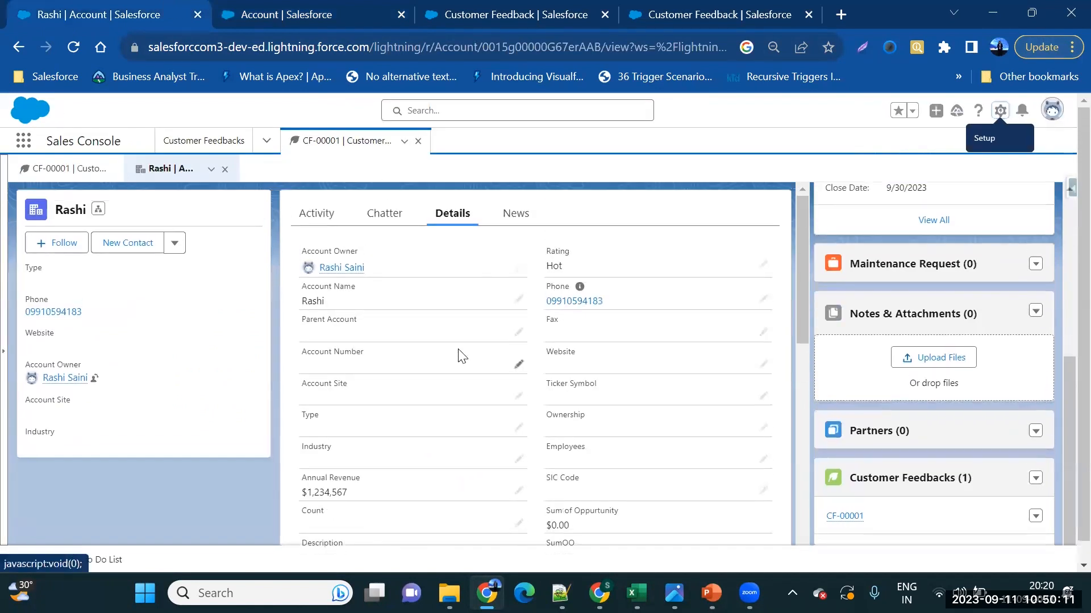
pyautogui.scroll(2, 927, 290)
pyautogui.scroll(-2, 906, 441)
pyautogui.click(71, 52)
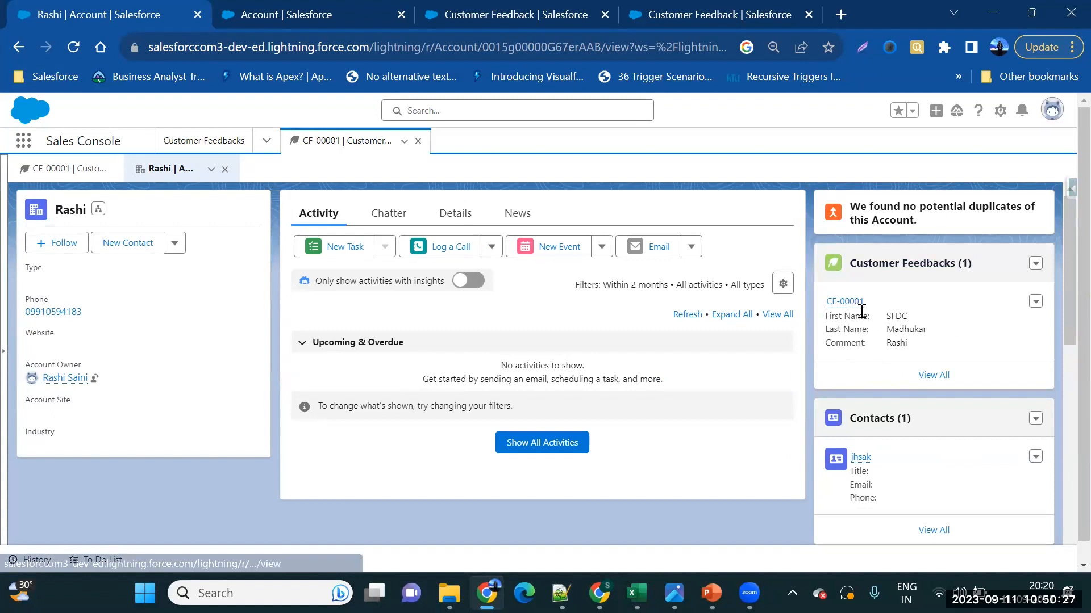
pyautogui.moveTo(868, 305)
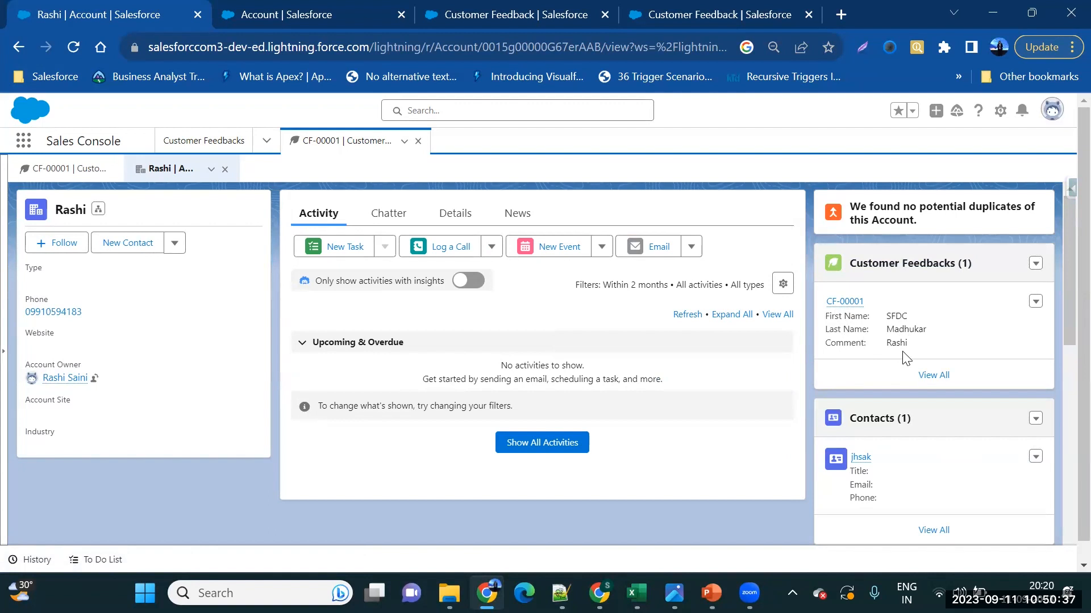
pyautogui.scroll(-5, 903, 358)
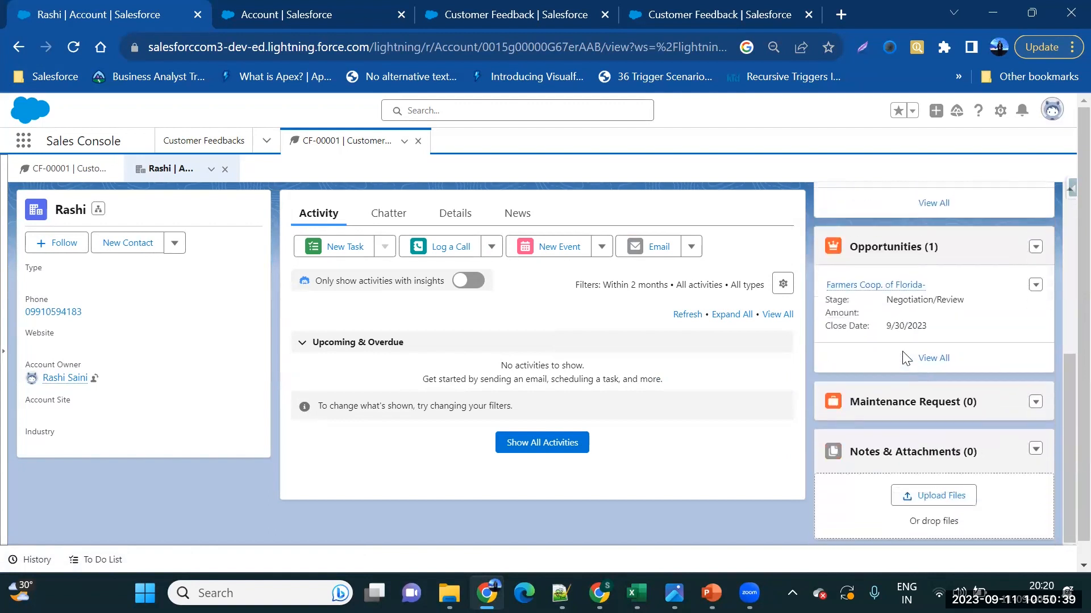
pyautogui.scroll(10, 902, 351)
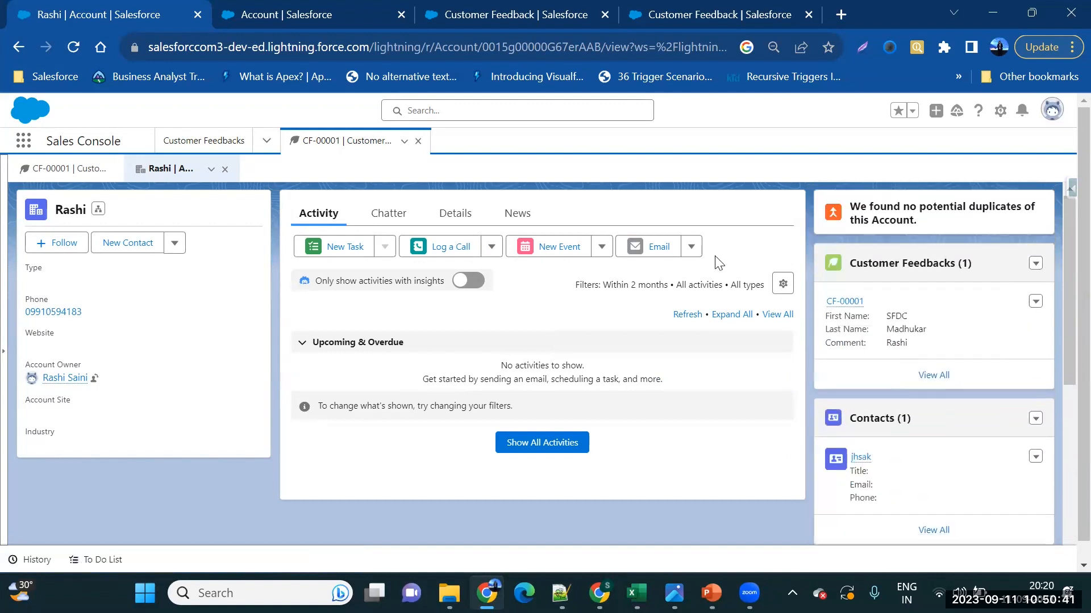
# Compare the related lists on the account record with the Related section of customer feedback record CF-00001
pyautogui.click(72, 174)
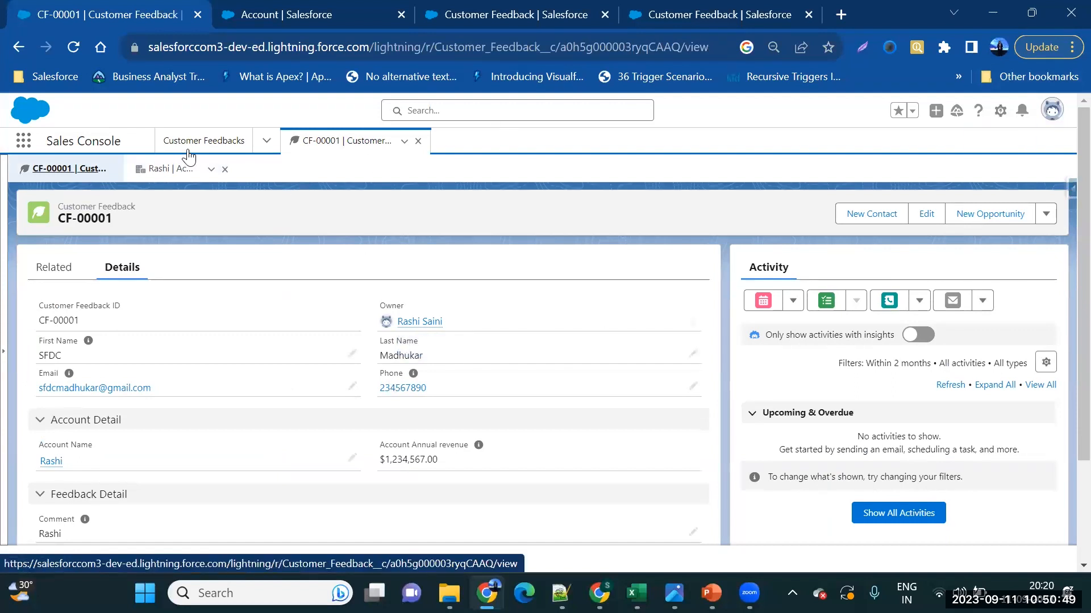
pyautogui.click(174, 169)
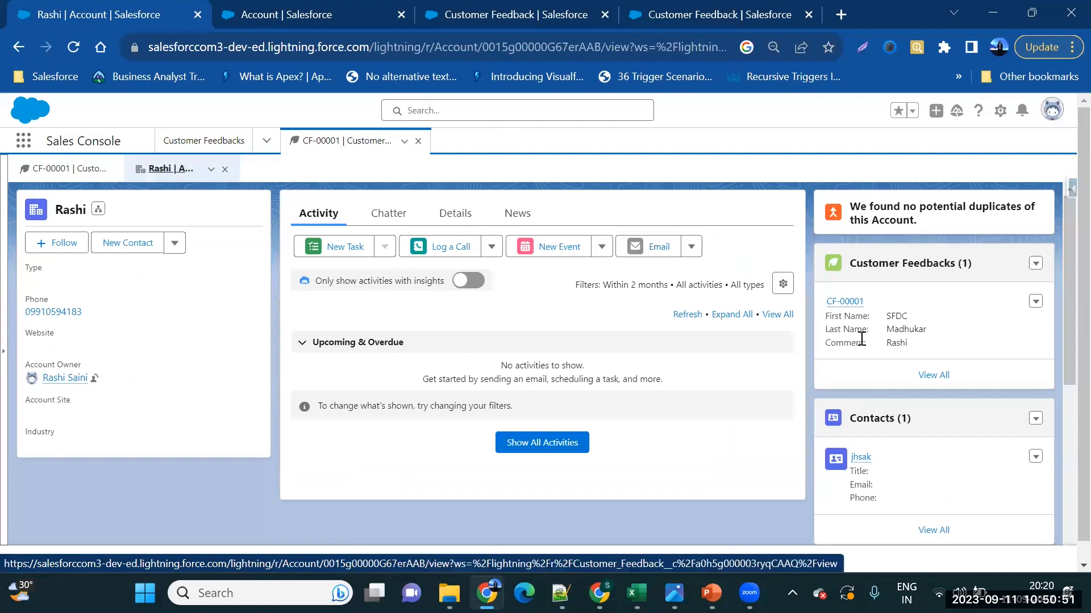
pyautogui.scroll(-5, 894, 403)
pyautogui.scroll(-1, 894, 404)
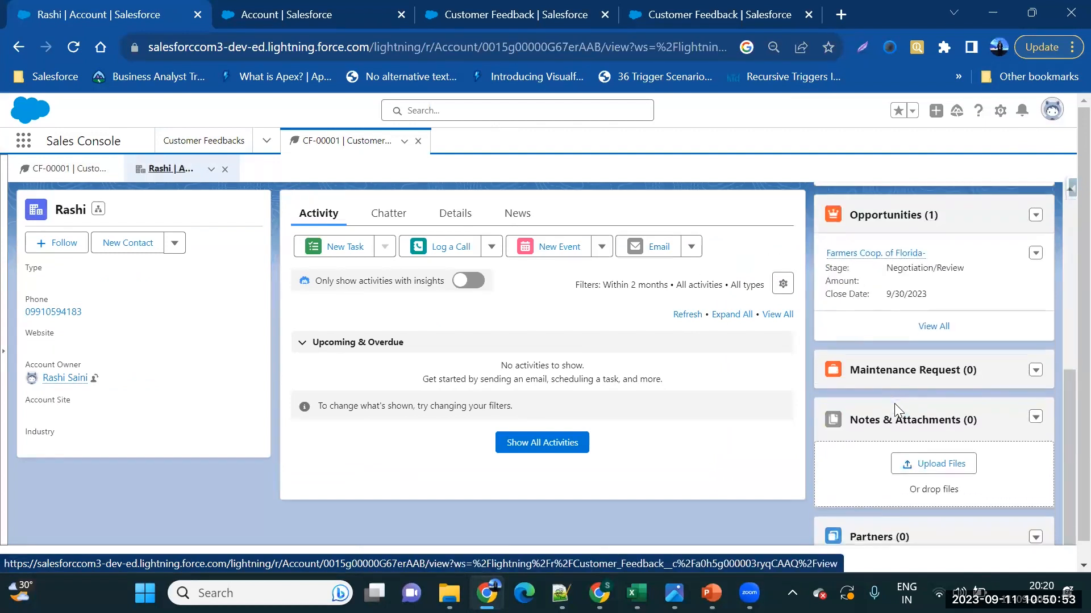
pyautogui.click(50, 171)
pyautogui.click(57, 271)
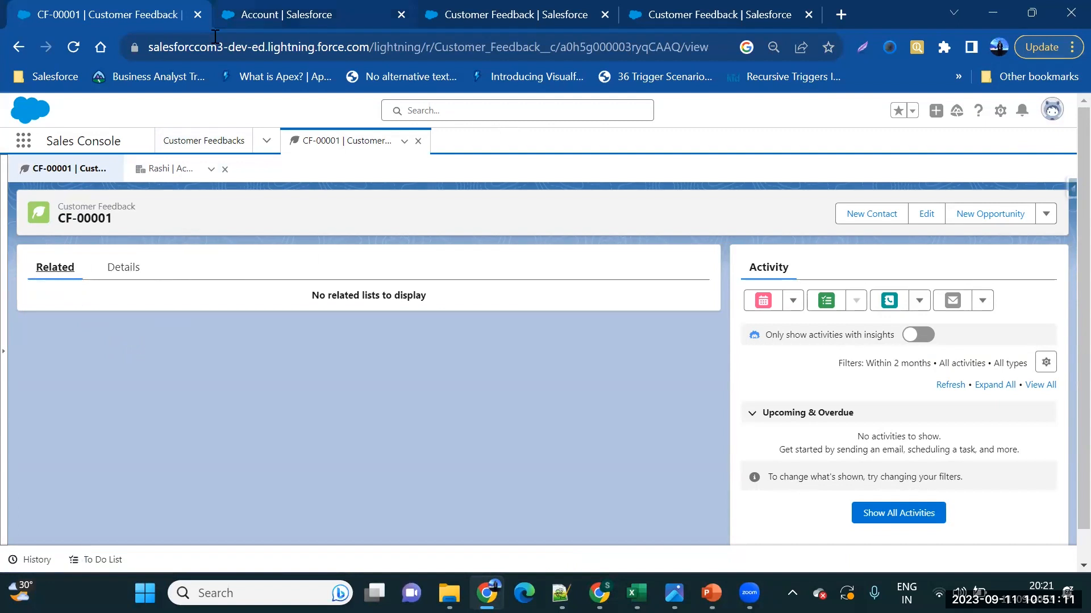
# Open the Account Layout for editing, remove its Contacts related list and add it back directly below Customer Feedbacks
pyautogui.hotkey('ctrl', 'Tab')
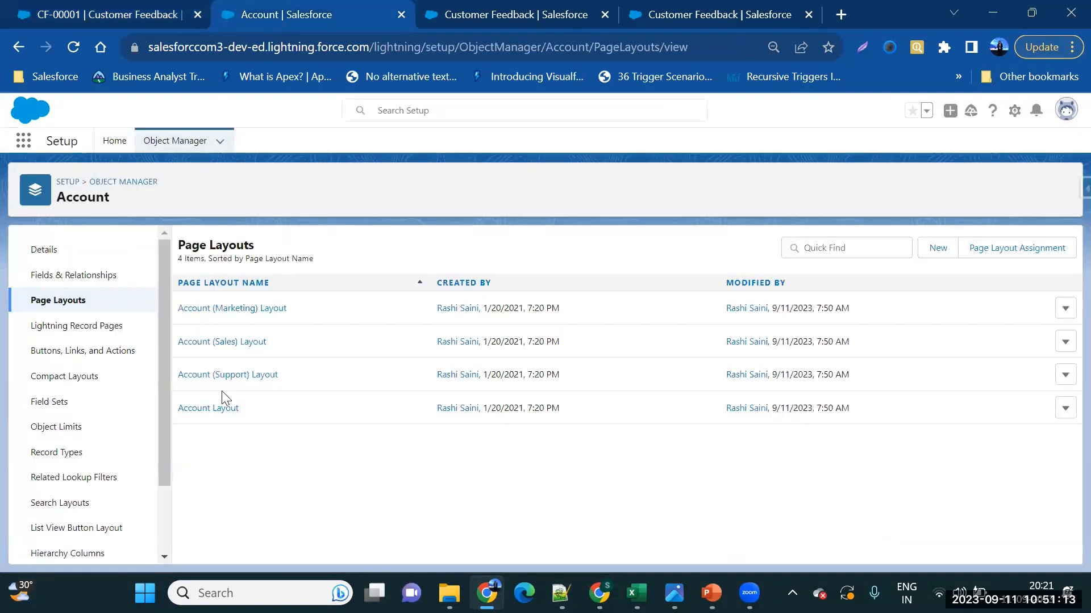
pyautogui.click(215, 409)
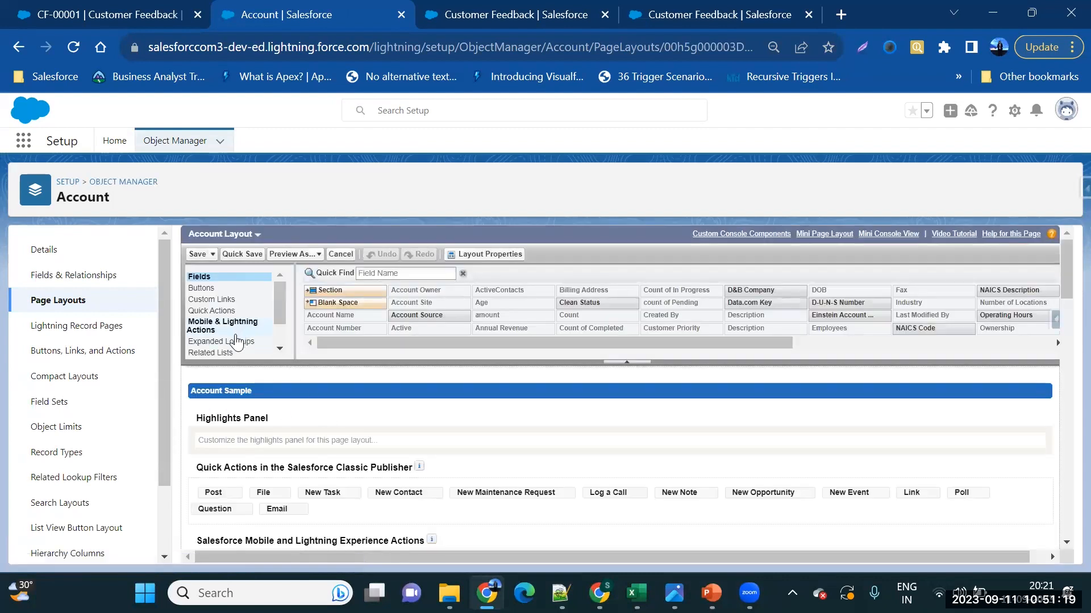
pyautogui.scroll(-5, 237, 355)
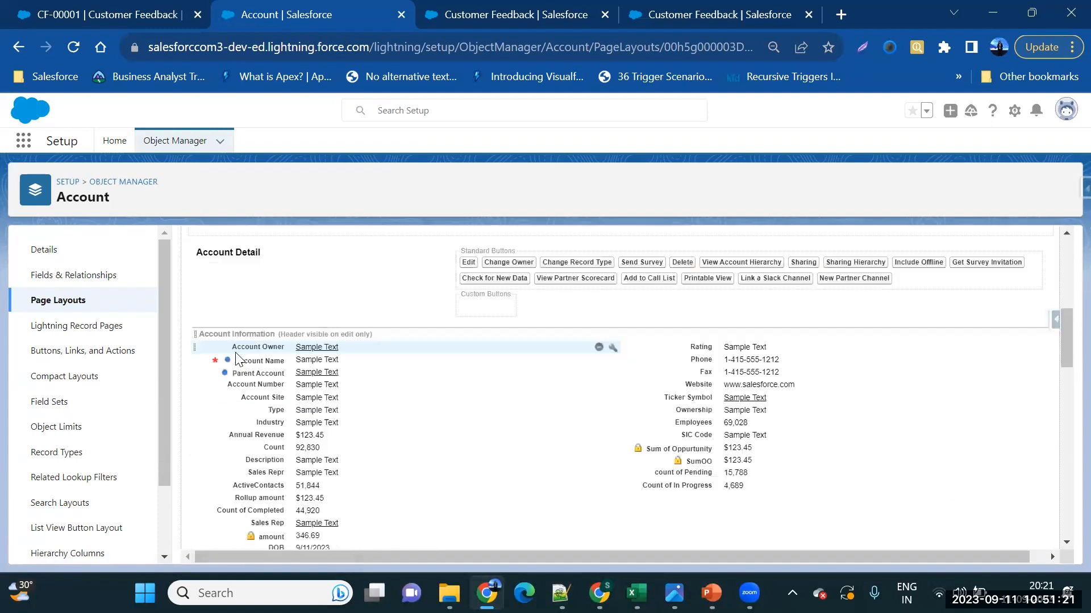
pyautogui.scroll(-6, 237, 359)
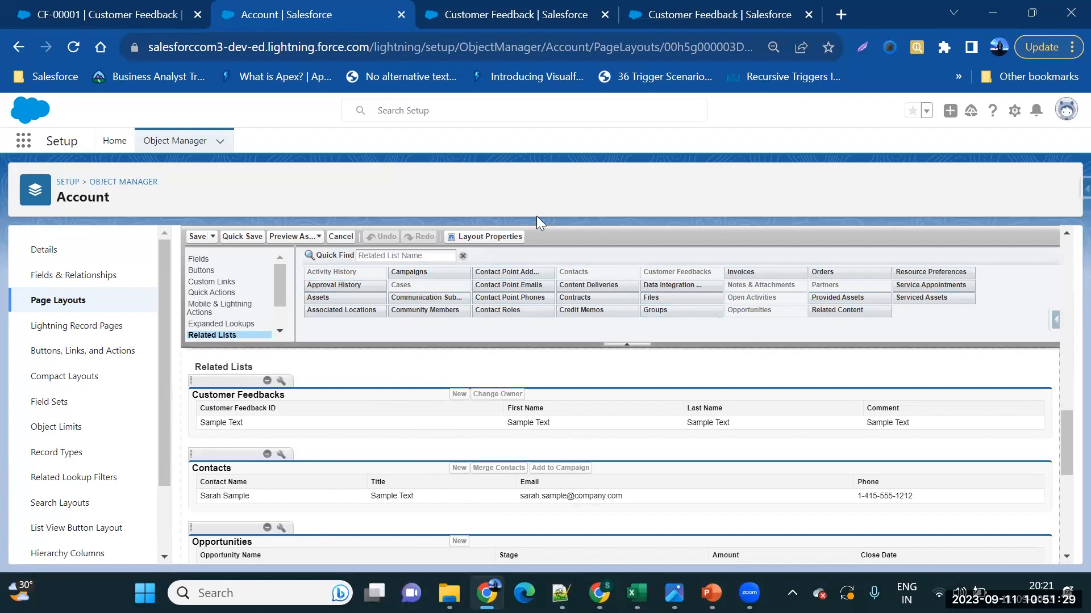
pyautogui.moveTo(246, 450); pyautogui.dragTo(413, 281)
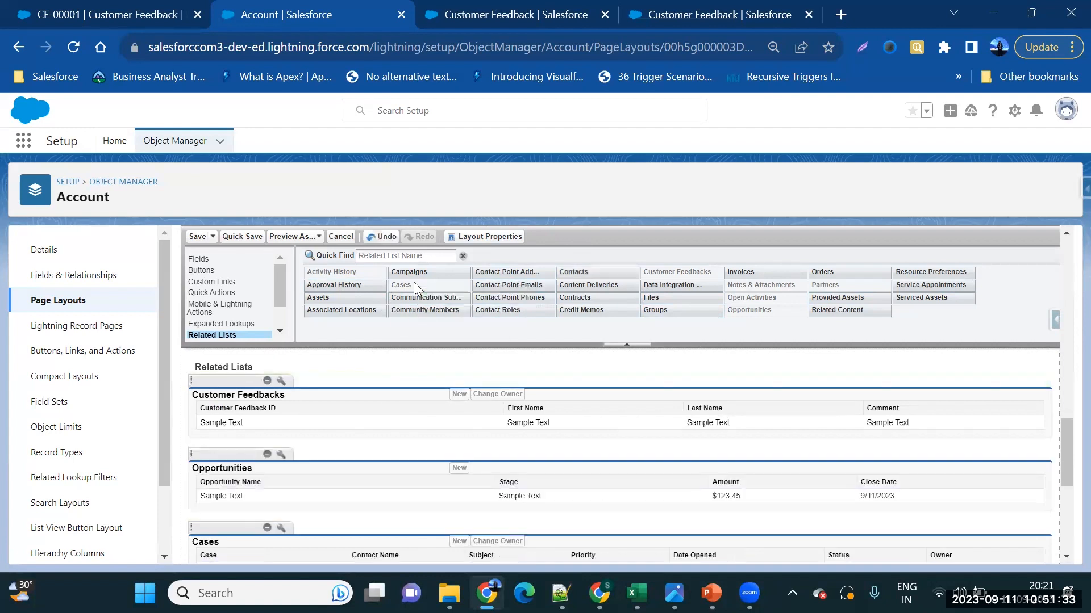
pyautogui.moveTo(583, 273); pyautogui.dragTo(260, 438)
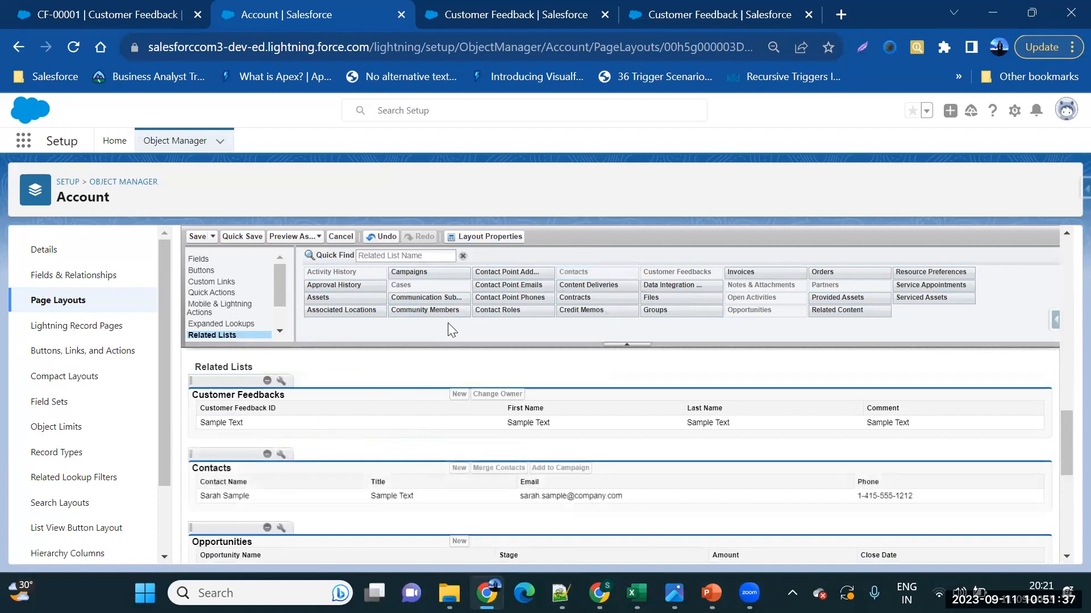
# Add the Contracts related list below Contacts and save the Account Layout
pyautogui.moveTo(569, 301); pyautogui.dragTo(237, 542)
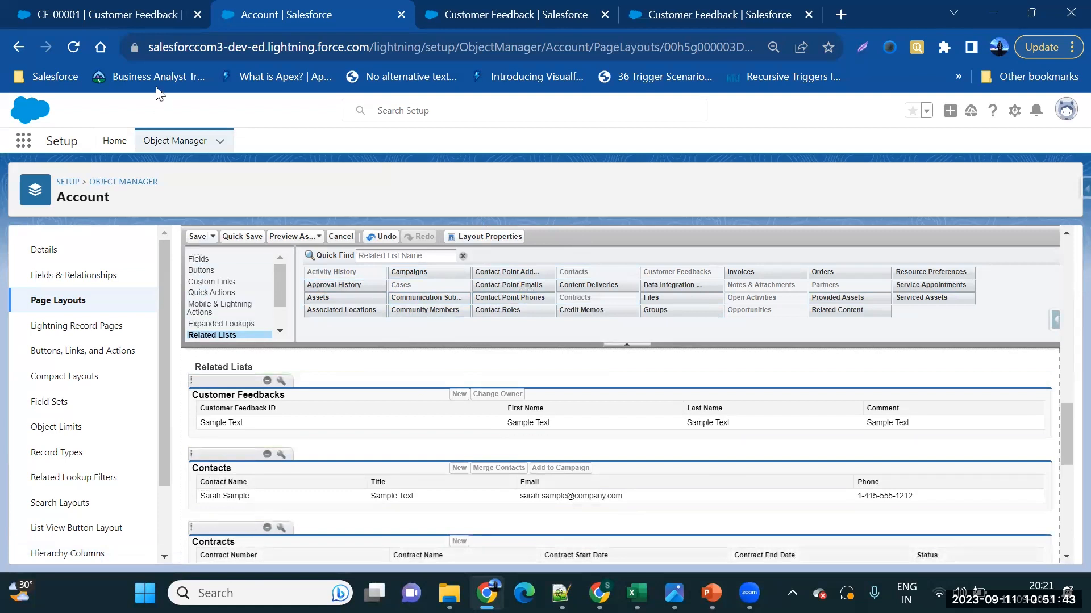
pyautogui.click(197, 236)
pyautogui.click(570, 442)
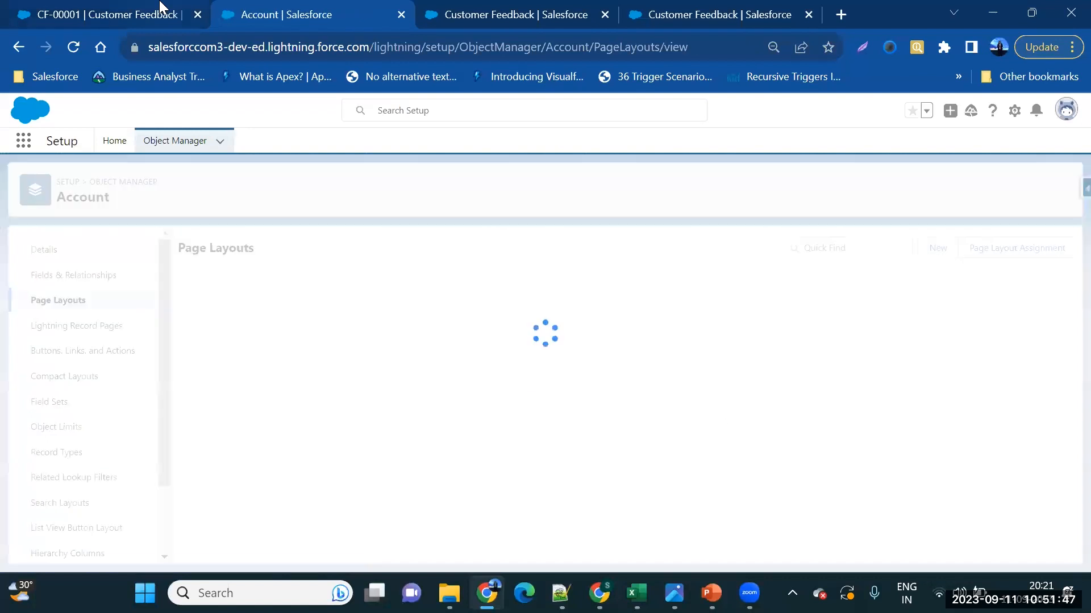
# Return to the account record and reload it to check its related lists against the saved layout
pyautogui.click(161, 8)
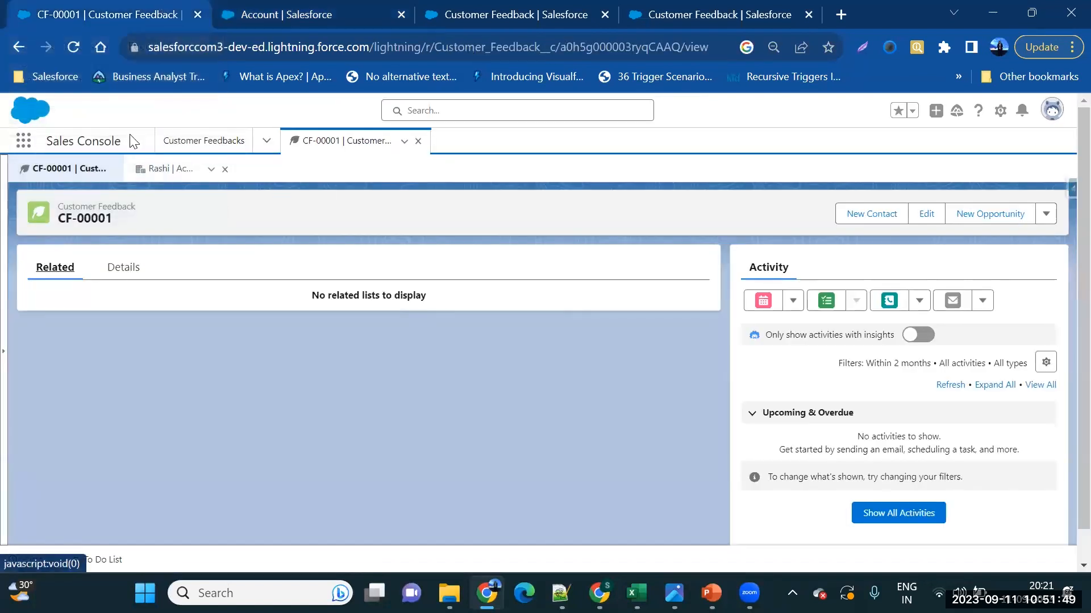
pyautogui.click(150, 159)
pyautogui.click(74, 49)
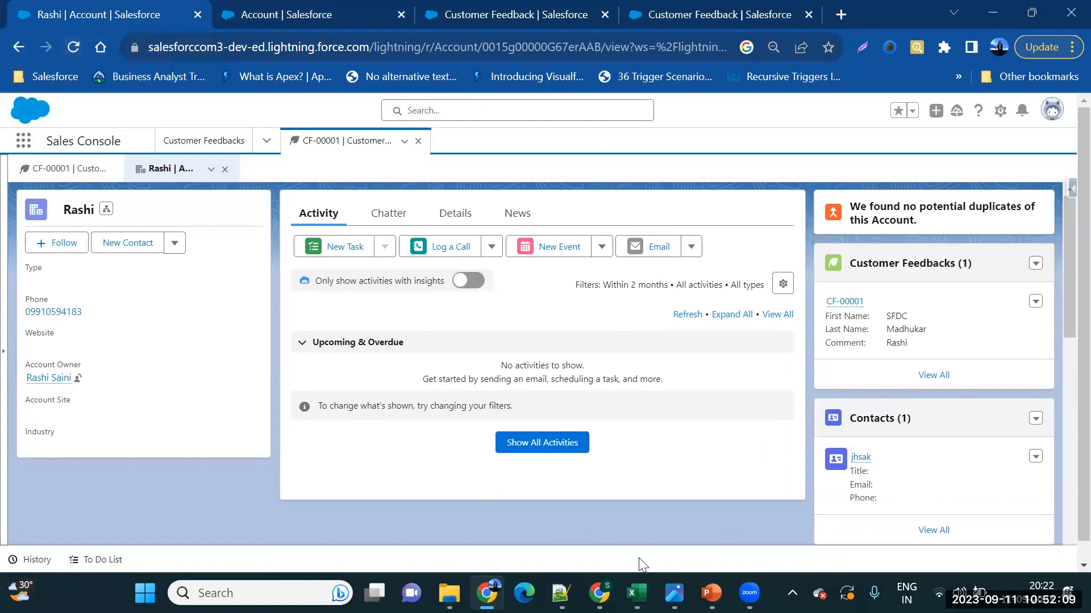
# Switch to the PowerPoint presentation and show the Page Layouts slide in full-screen slide show
pyautogui.moveTo(711, 593)
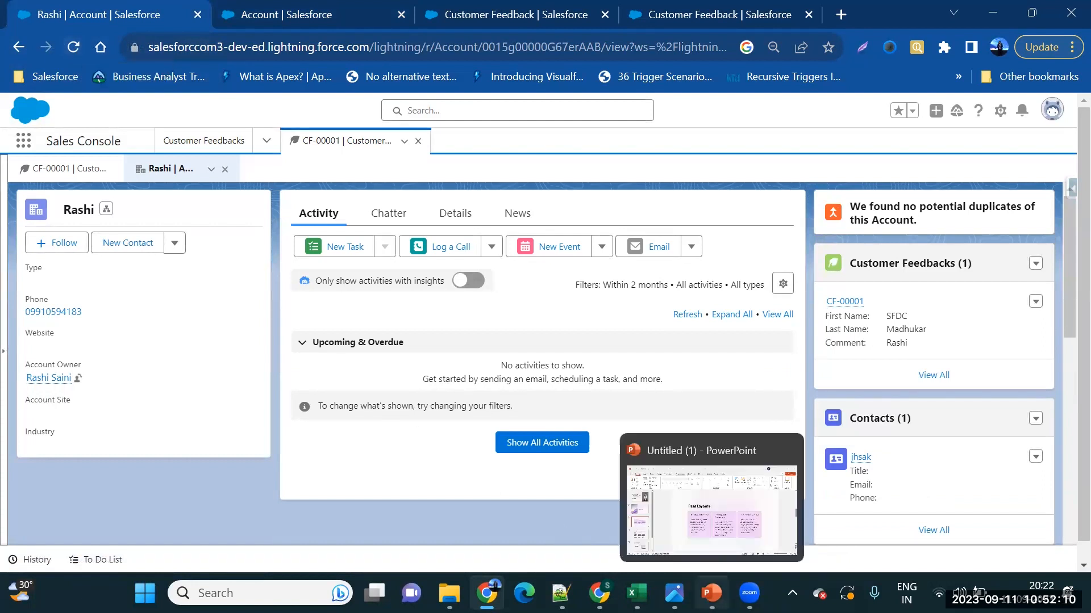
pyautogui.click(696, 534)
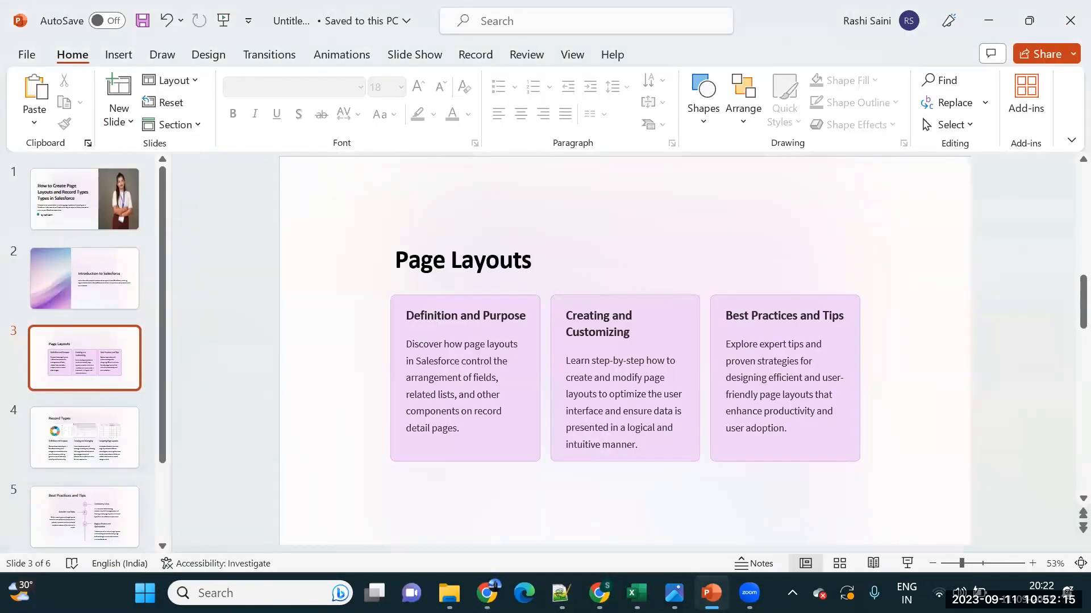
pyautogui.press('F5')
pyautogui.press('Right')
pyautogui.press('Right')
pyautogui.press('Right')
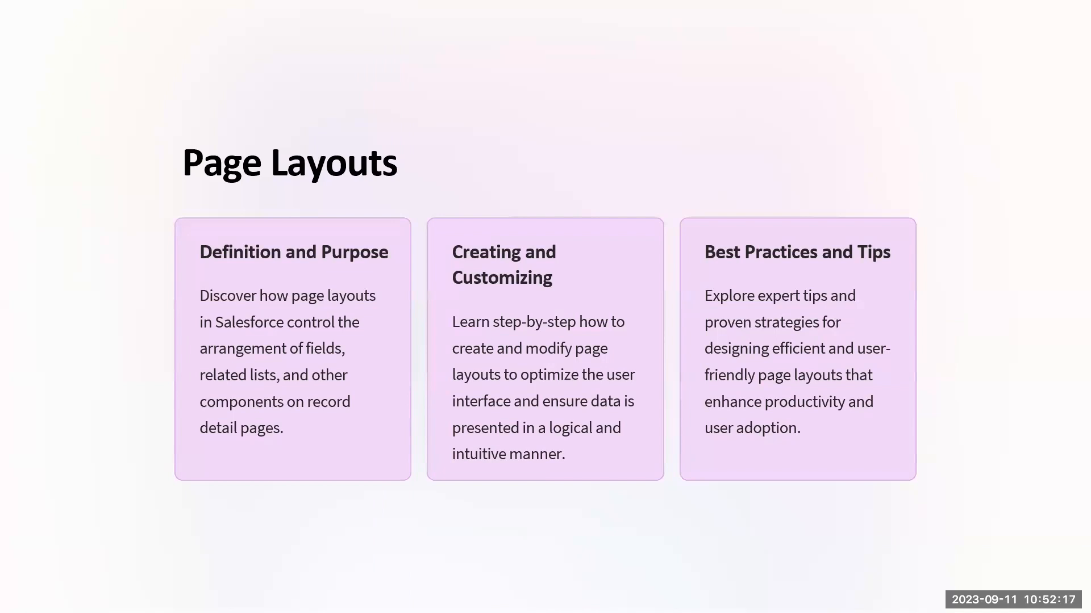
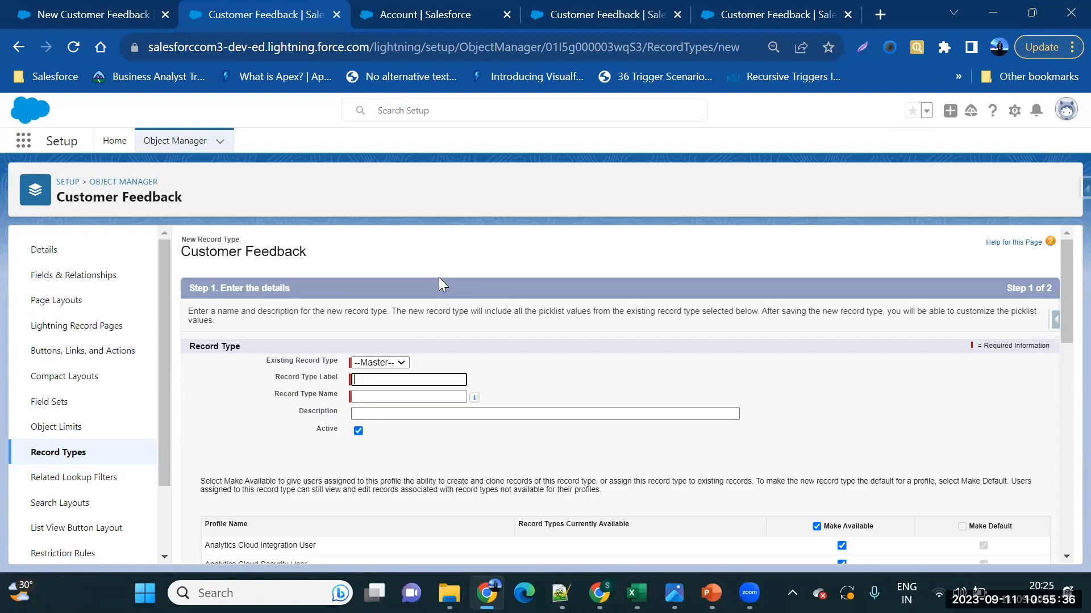
# Base the new Customer Feedback record type on Master, with label Existing Customer and name Existing_Customer
pyautogui.click(378, 361)
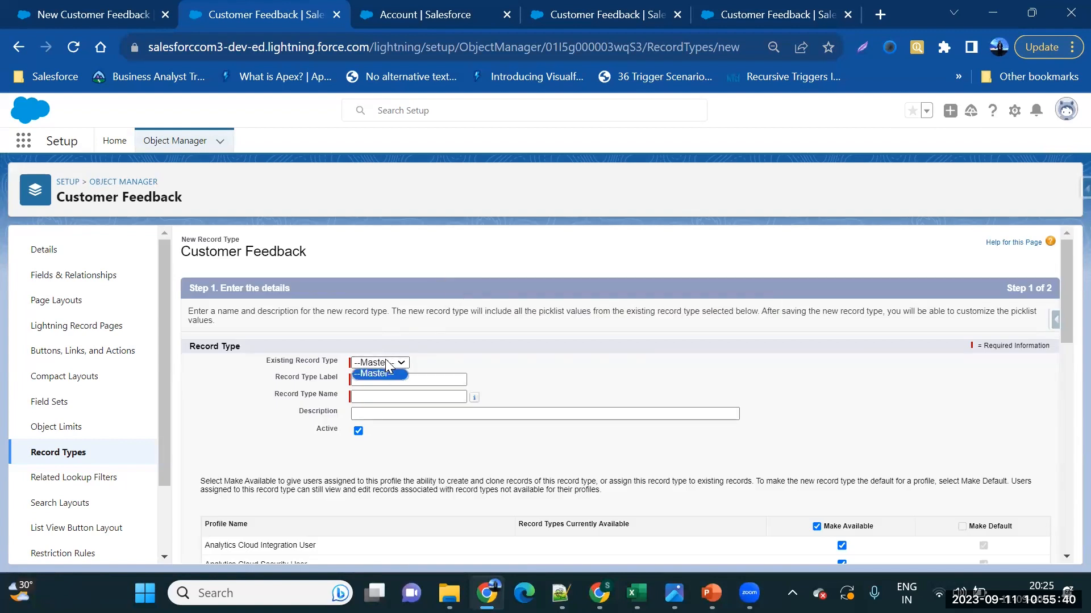
pyautogui.click(383, 378)
pyautogui.write('Exo')
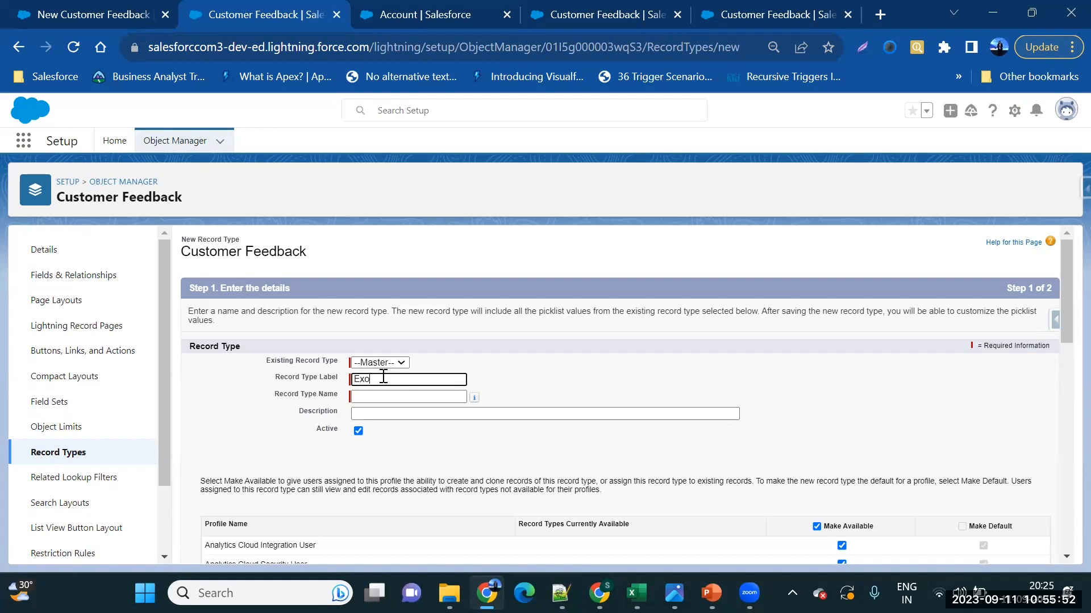
pyautogui.write('istingn')
pyautogui.press('BackSpace')
pyautogui.write('Customer')
pyautogui.click(442, 393)
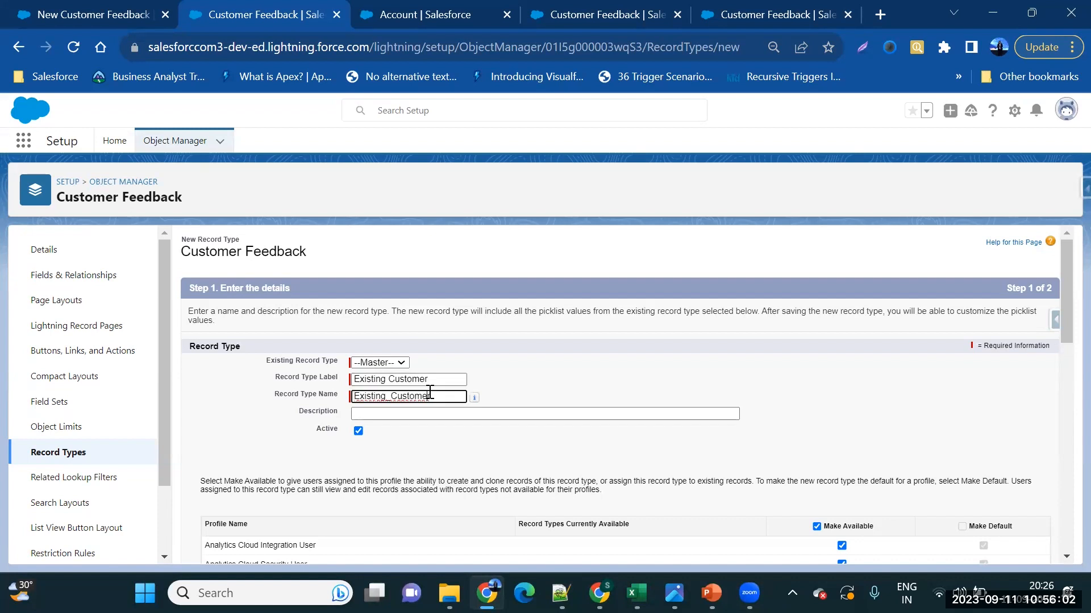
# Review the new record type's active setting and its availability and default assignments across all profiles
pyautogui.scroll(-1, 580, 472)
pyautogui.scroll(-2, 580, 472)
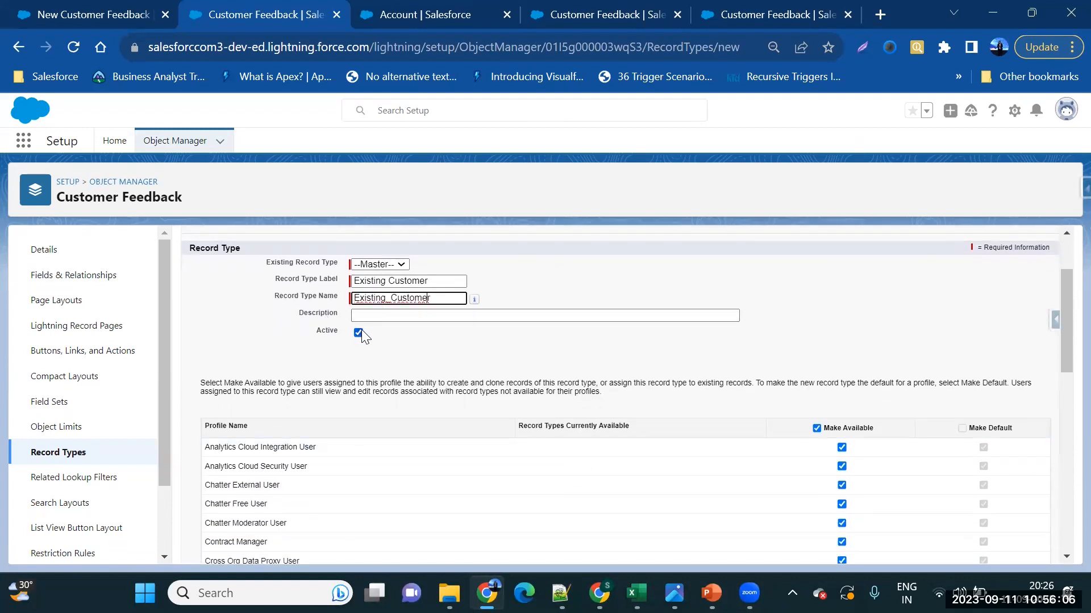
pyautogui.scroll(-7, 362, 336)
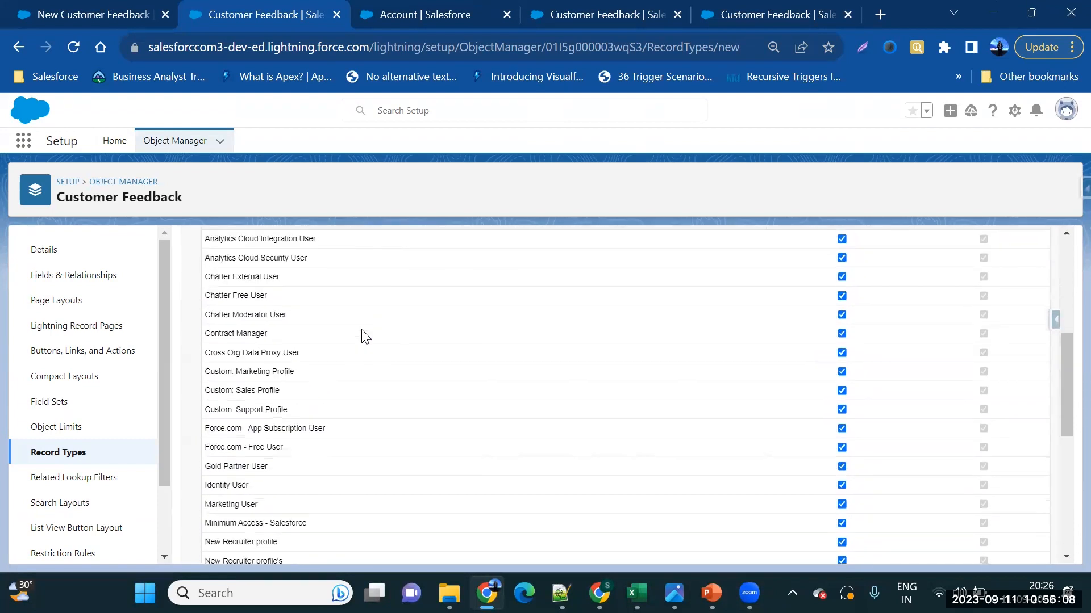
pyautogui.scroll(-3, 362, 335)
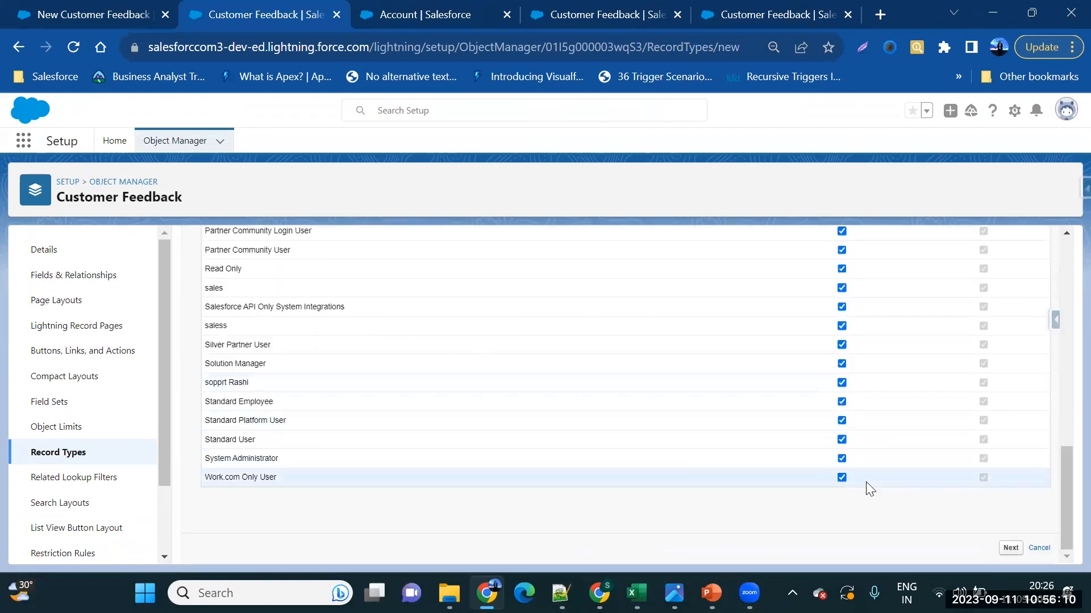
pyautogui.click(1009, 548)
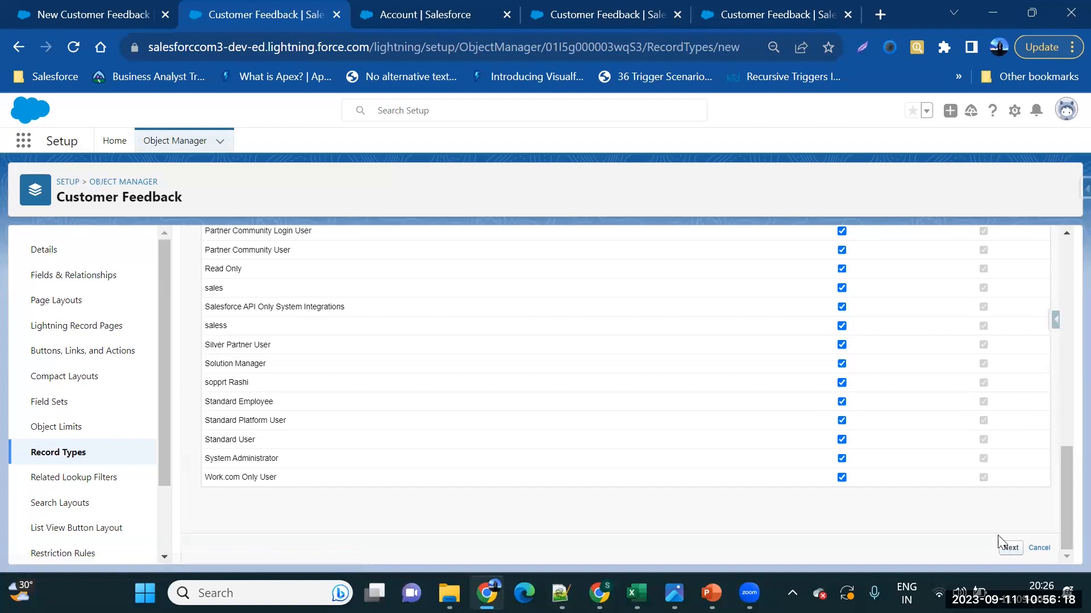
pyautogui.scroll(2, 987, 438)
pyautogui.scroll(10, 987, 438)
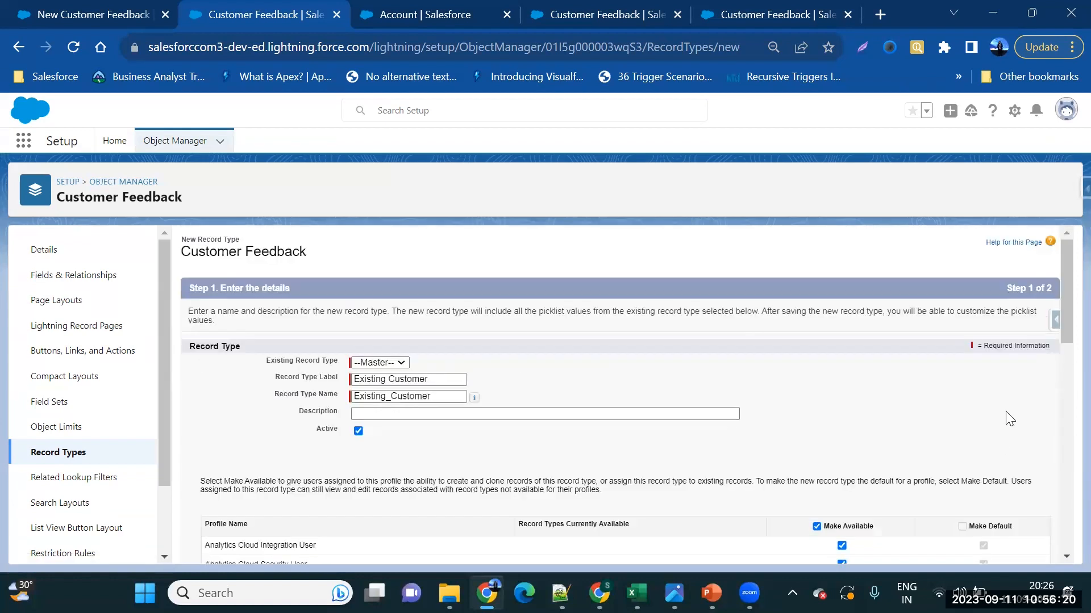
pyautogui.scroll(-12, 1005, 411)
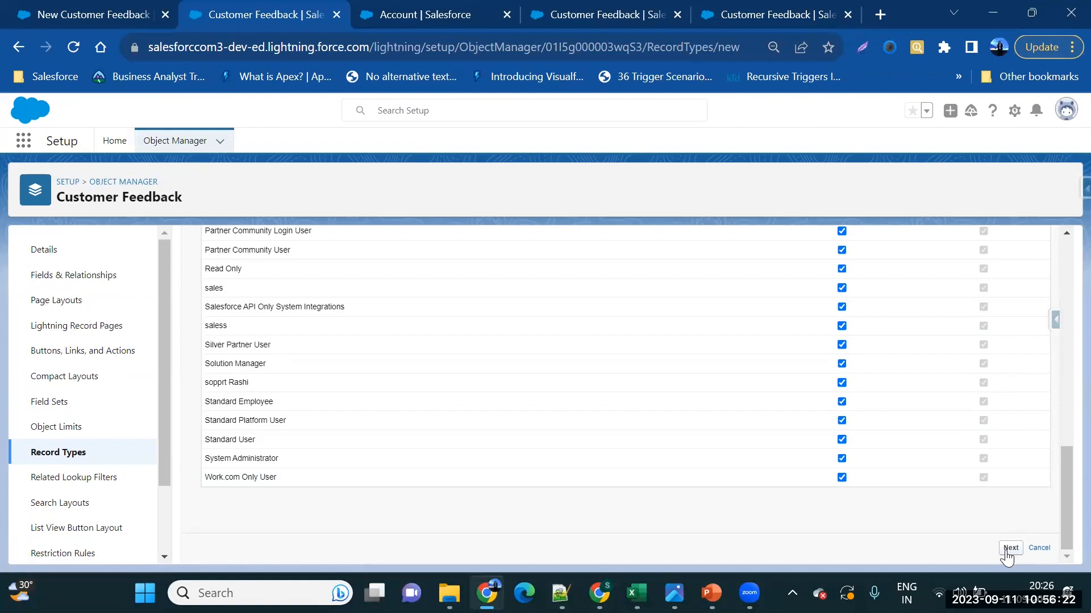
pyautogui.scroll(12, 810, 409)
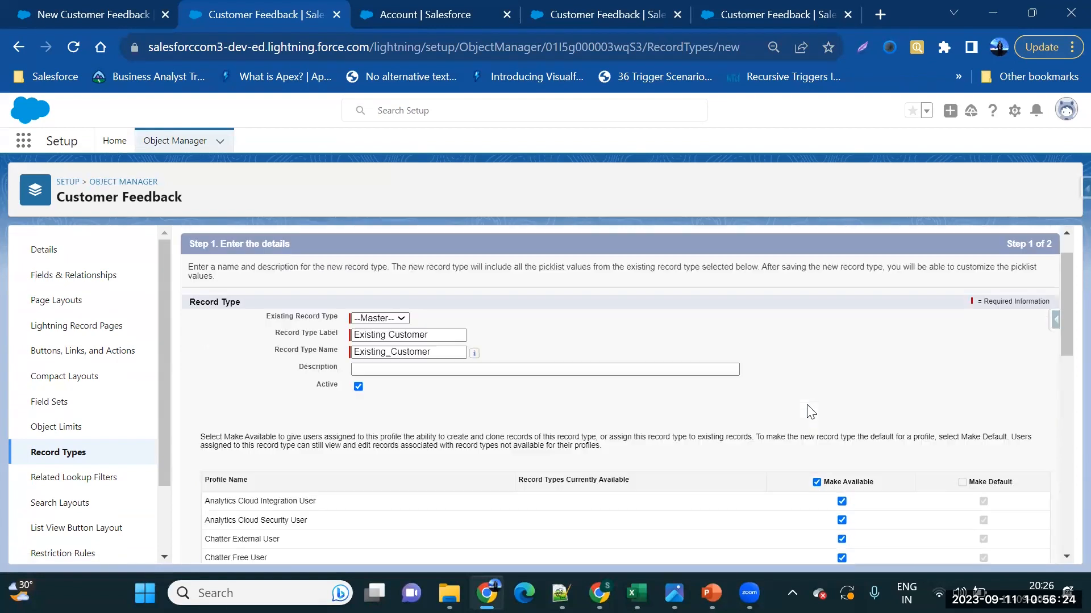
pyautogui.scroll(-12, 949, 463)
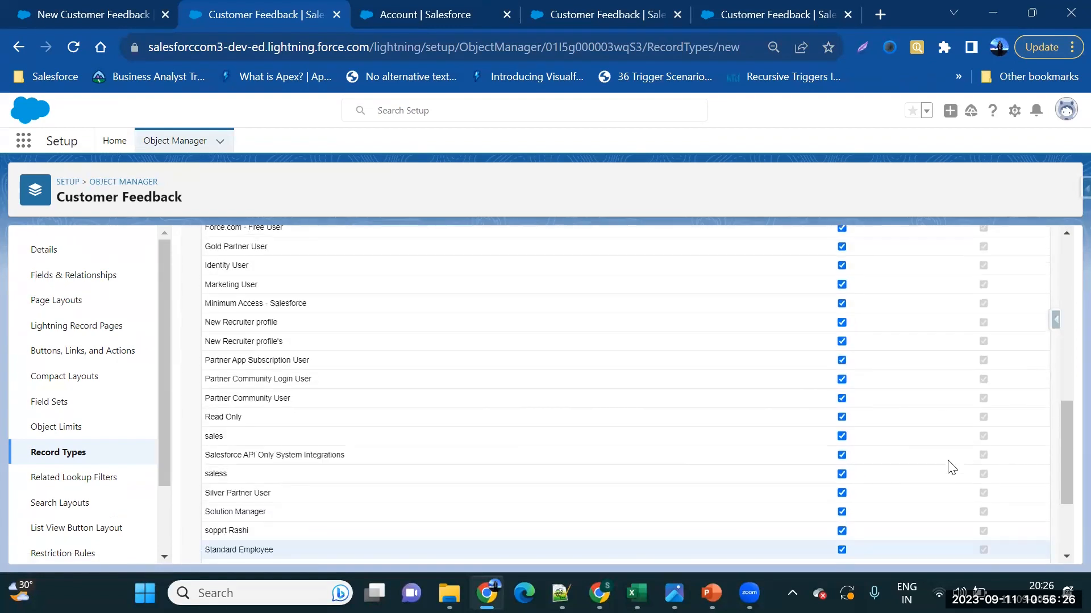
# Continue to page layout assignment, keep Customer Feedback Layout applied to all profiles and save the Existing Customer record type
pyautogui.click(1011, 547)
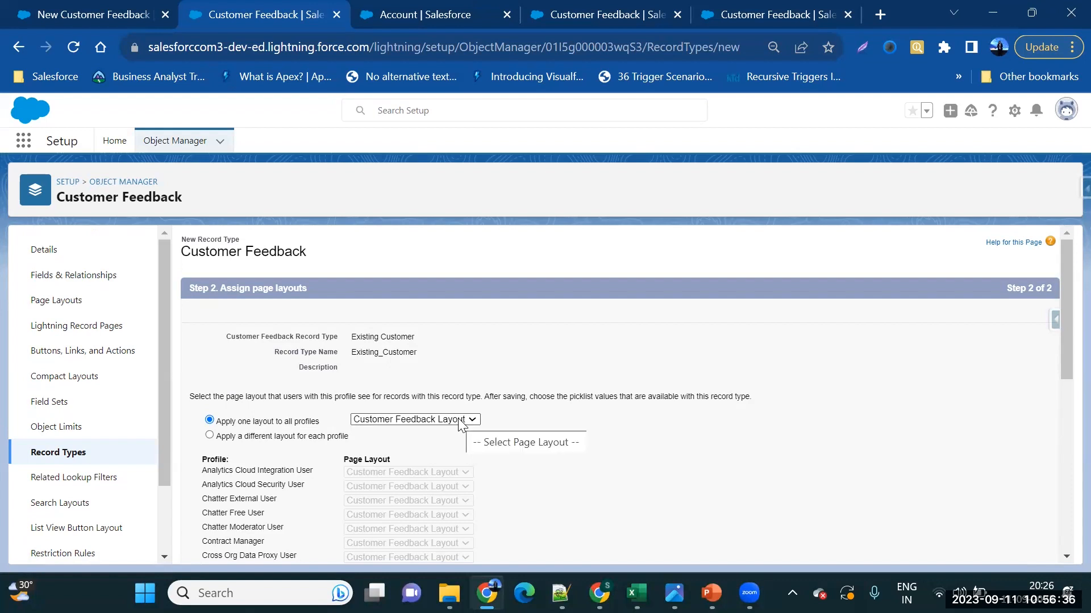
pyautogui.scroll(-8, 608, 448)
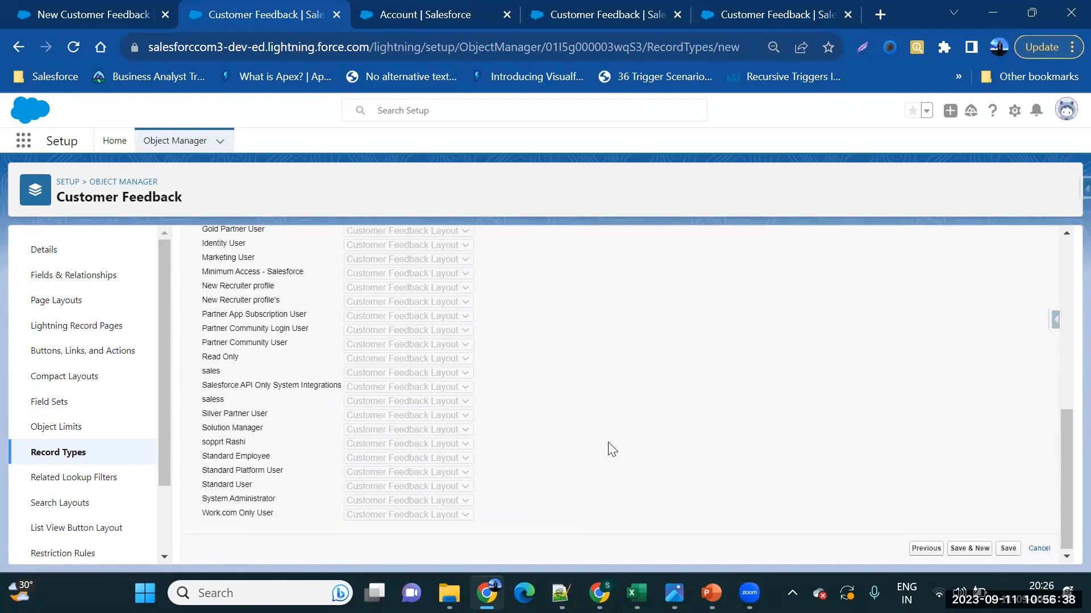
pyautogui.click(1008, 549)
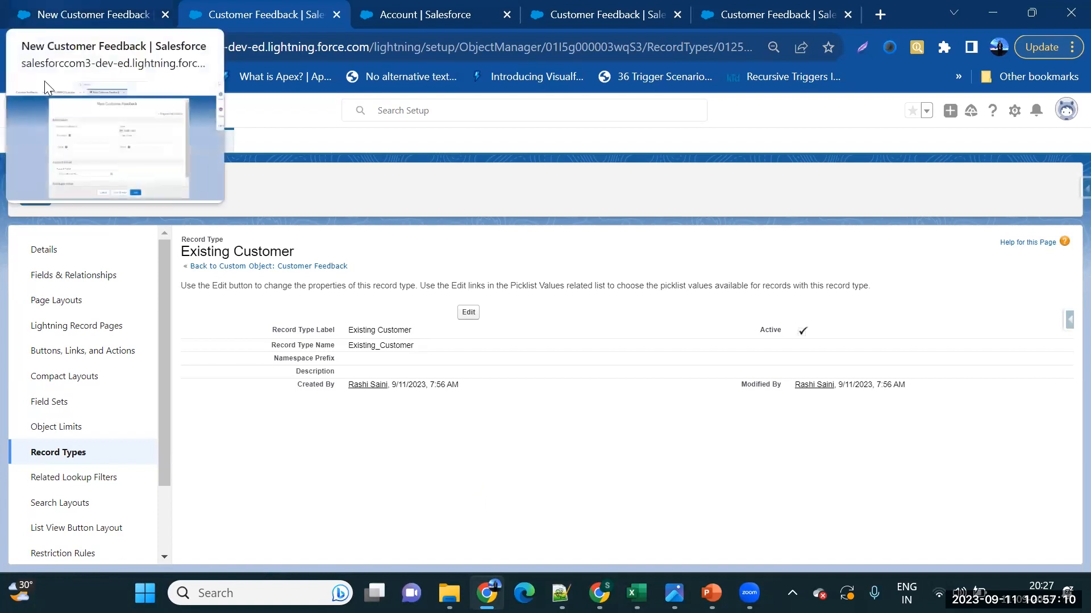
# Go back to the Customer Feedbacks list, reload it and open a new record form to check the record type used
pyautogui.click(52, 15)
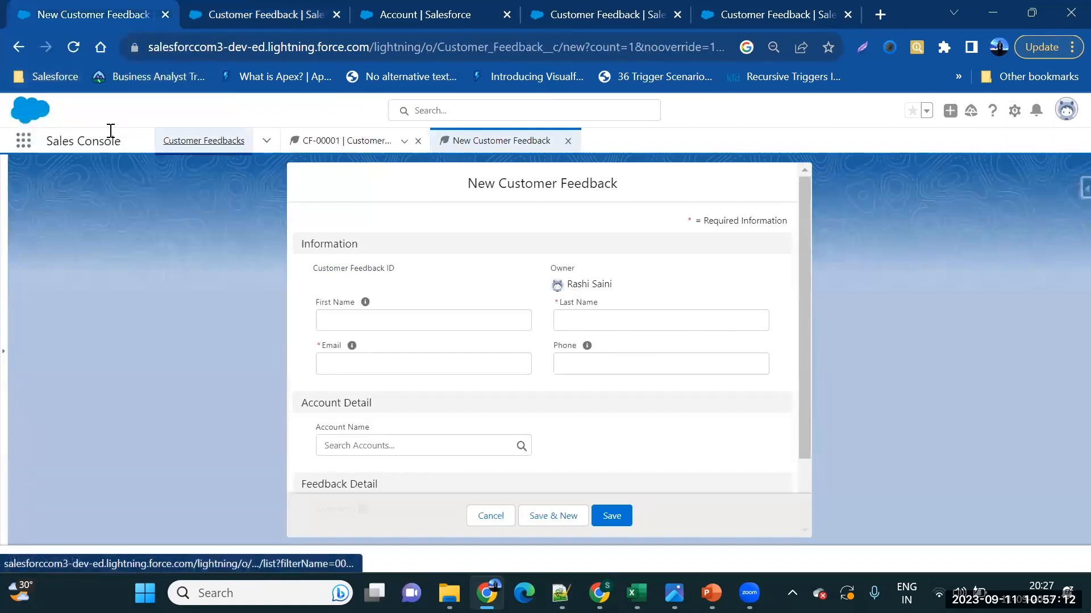
pyautogui.click(204, 140)
pyautogui.click(78, 58)
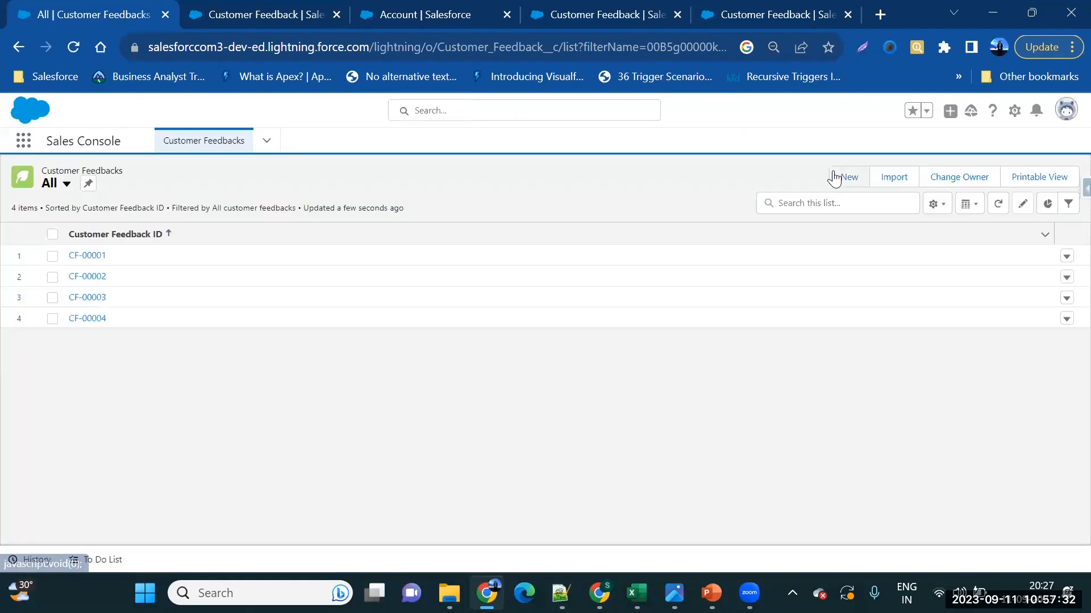
pyautogui.click(849, 178)
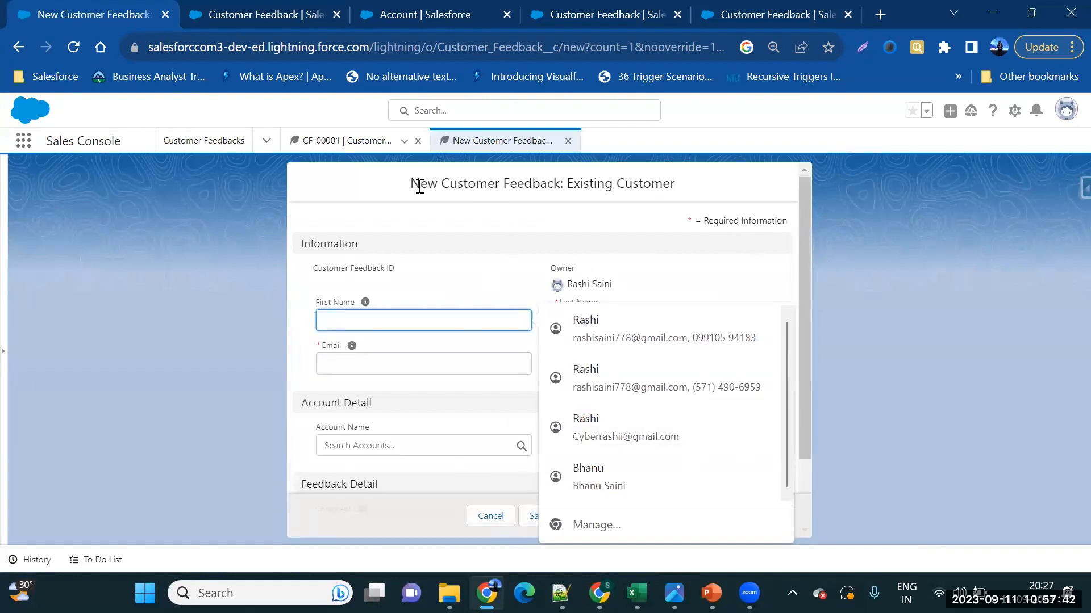
# Review the fields of the new Existing Customer feedback form and cancel the record
pyautogui.moveTo(419, 186); pyautogui.dragTo(677, 198)
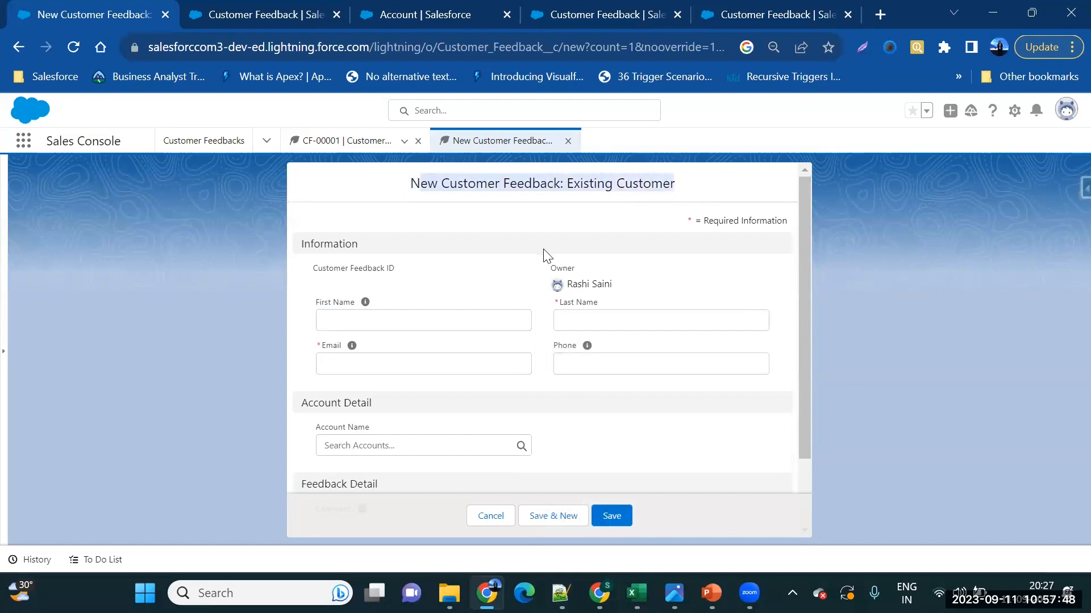
pyautogui.scroll(-3, 513, 434)
pyautogui.click(498, 514)
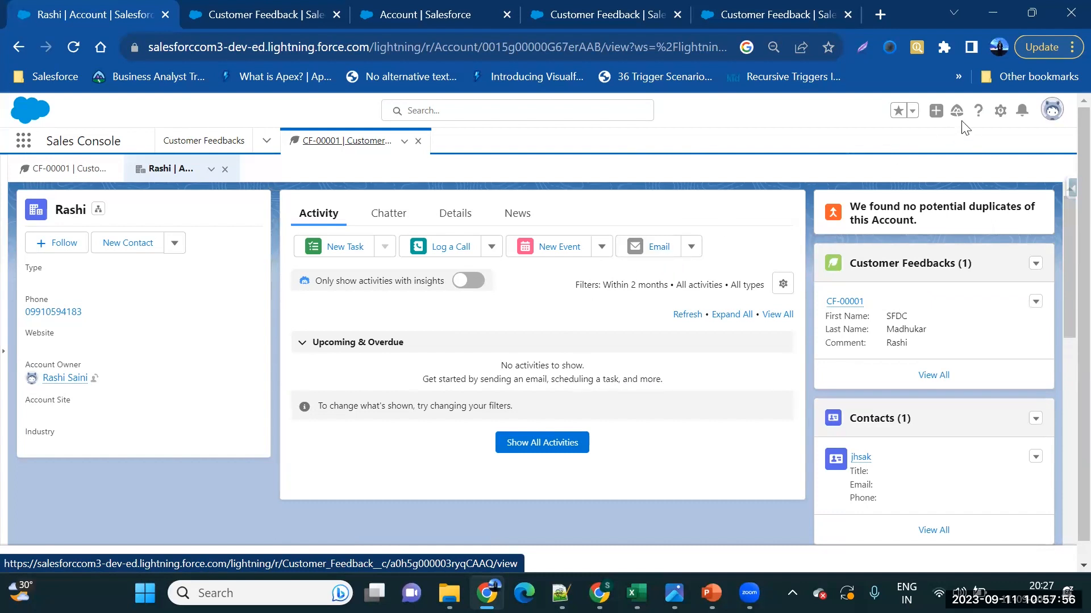
# Return to the Customer Feedback record types in Setup and start a new one based on Existing Customer
pyautogui.click(209, 26)
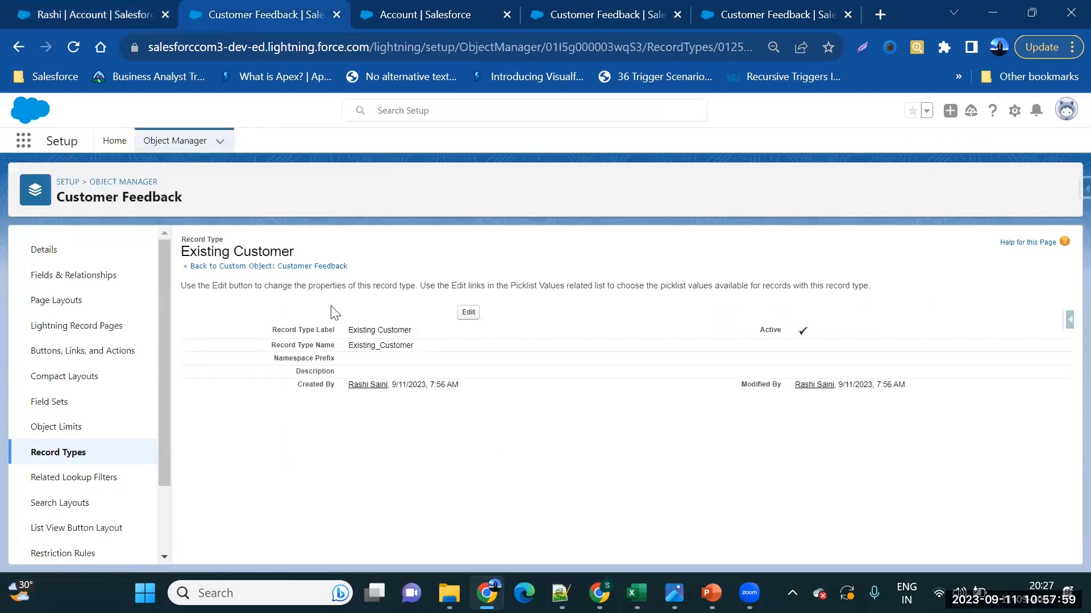
pyautogui.click(96, 458)
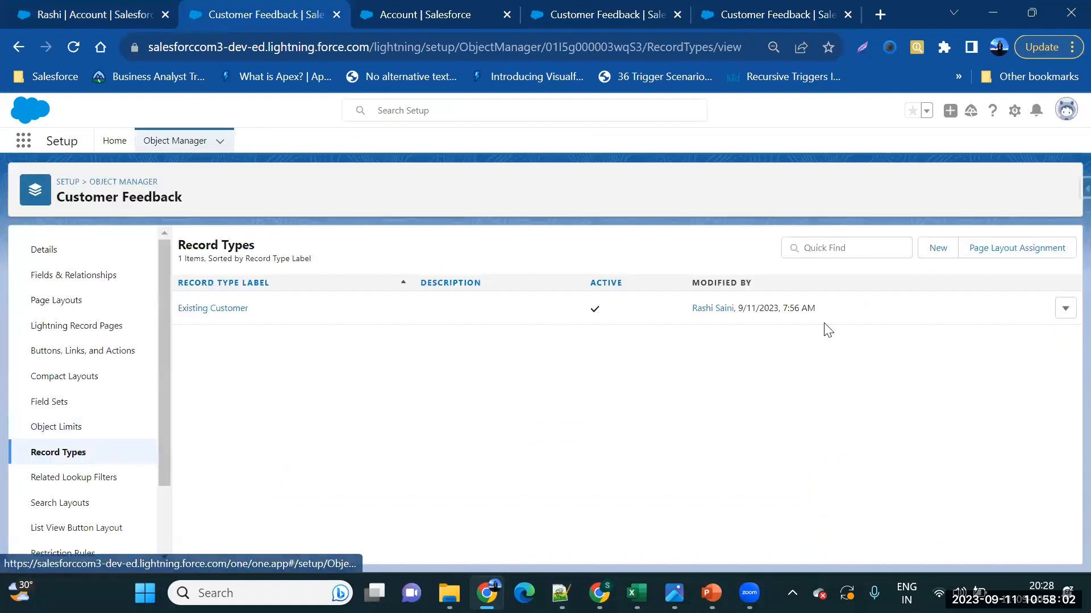
pyautogui.click(937, 250)
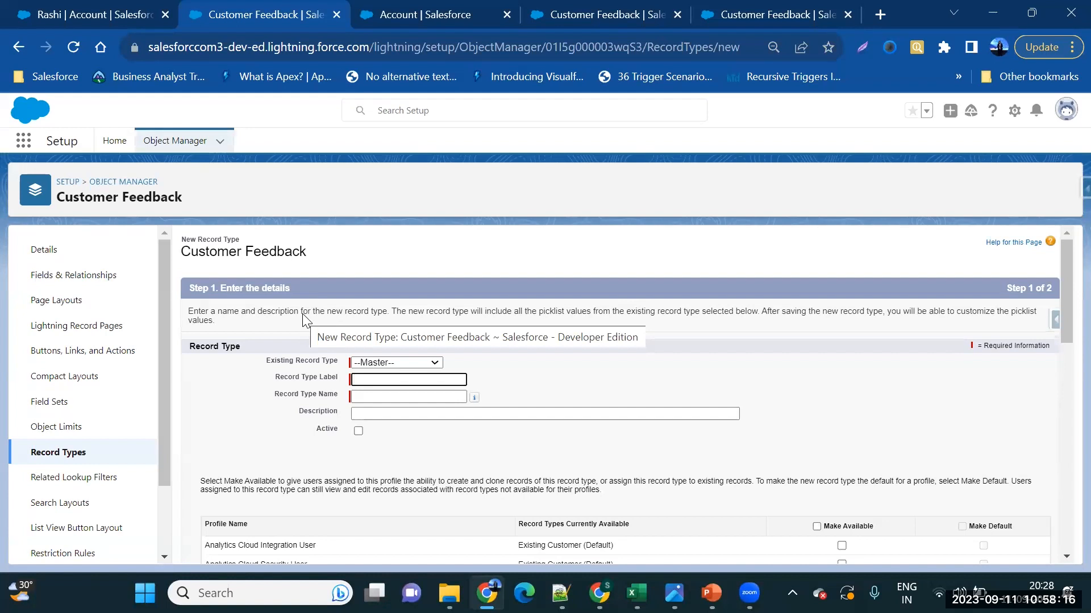
pyautogui.click(372, 365)
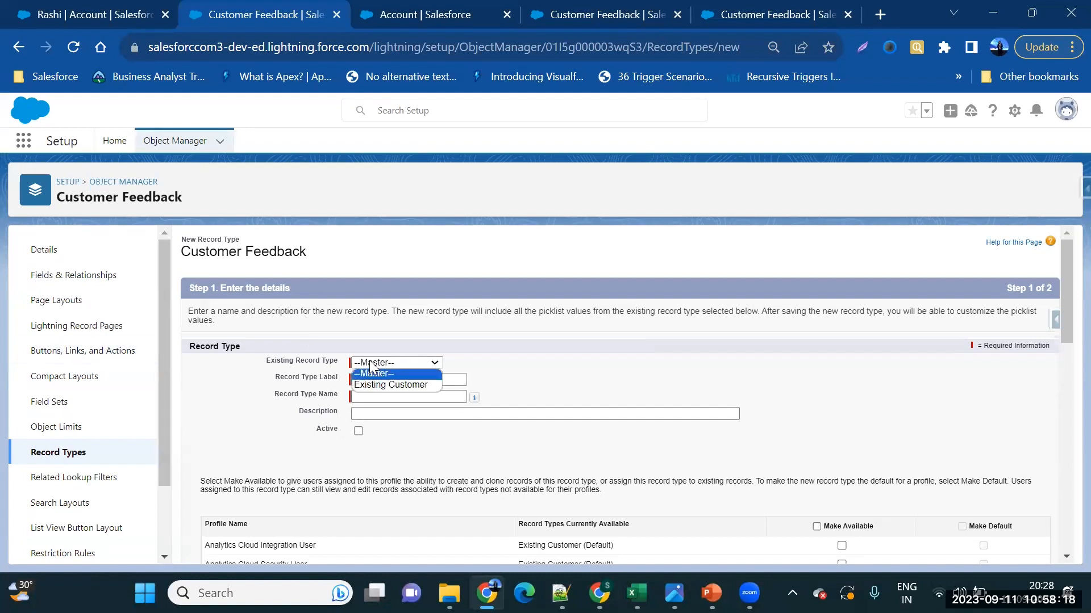
pyautogui.click(393, 384)
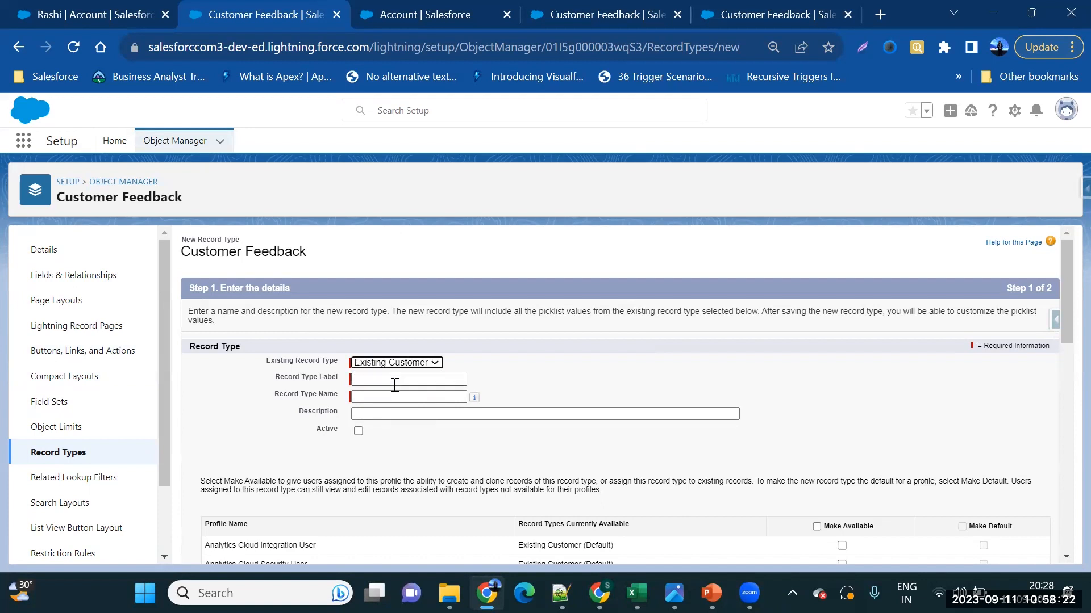
# Label the record type New Customer with the name New_Customer and make it active
pyautogui.click(400, 377)
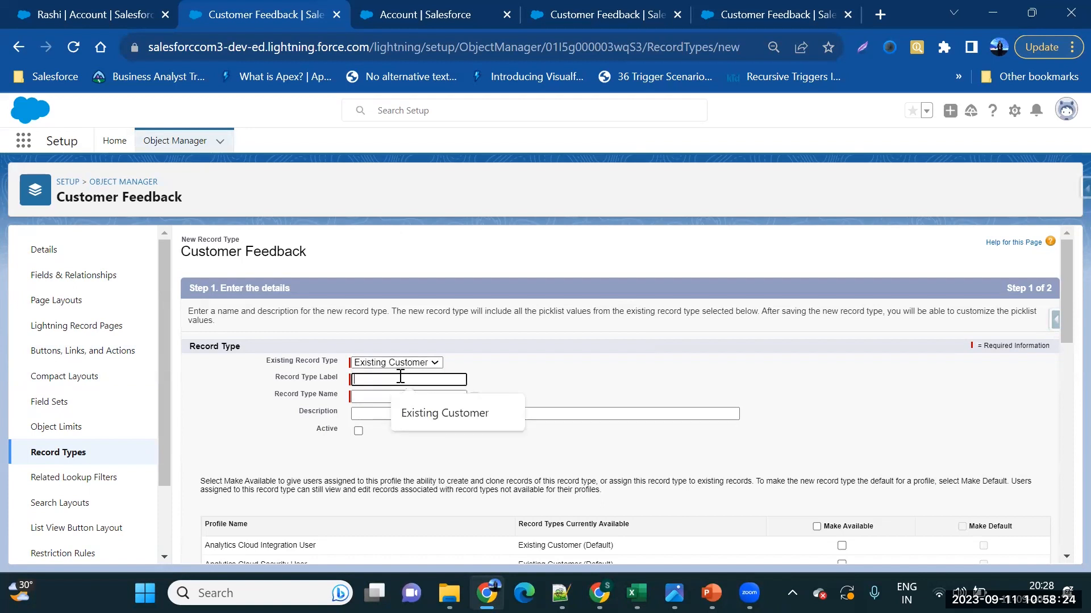
pyautogui.write('New ')
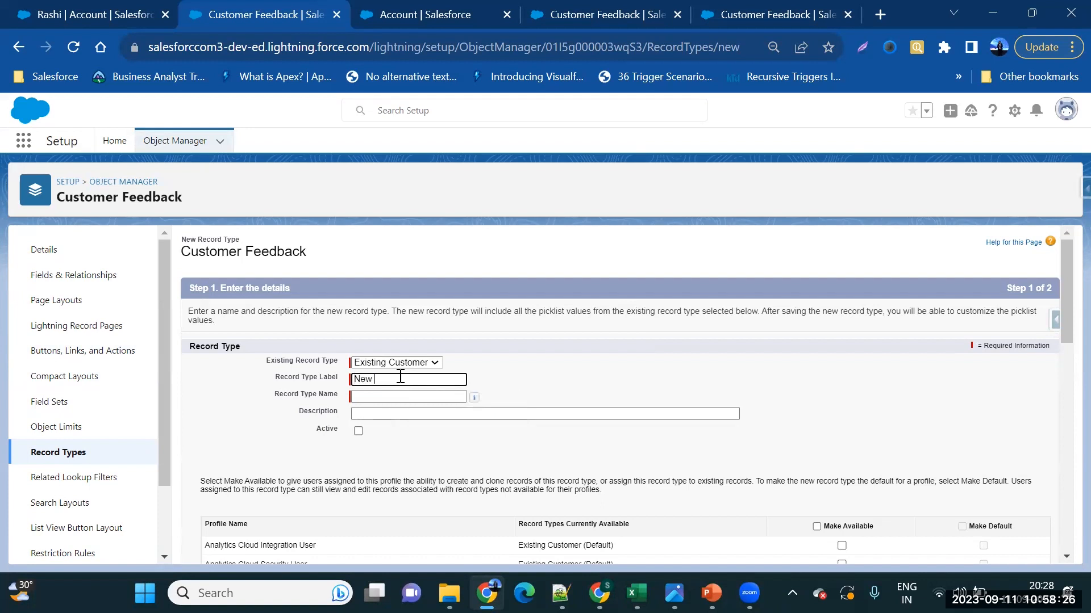
pyautogui.write('Customer')
pyautogui.press('Tab')
pyautogui.click(357, 430)
# Make the New Customer record type available to all profiles without making it the default, and review the profile list
pyautogui.scroll(-4, 900, 504)
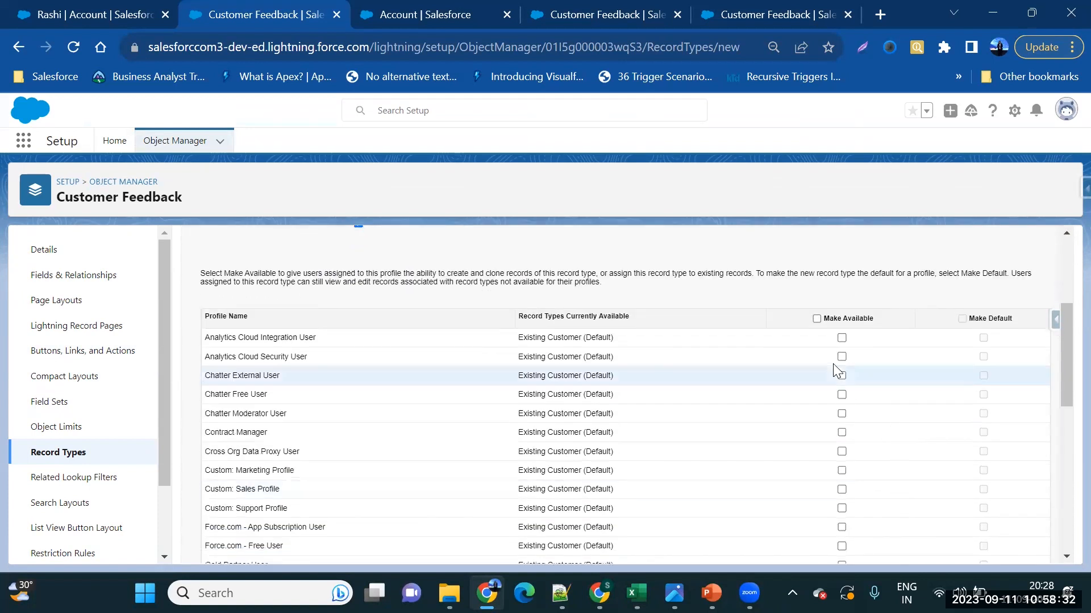
pyautogui.click(816, 319)
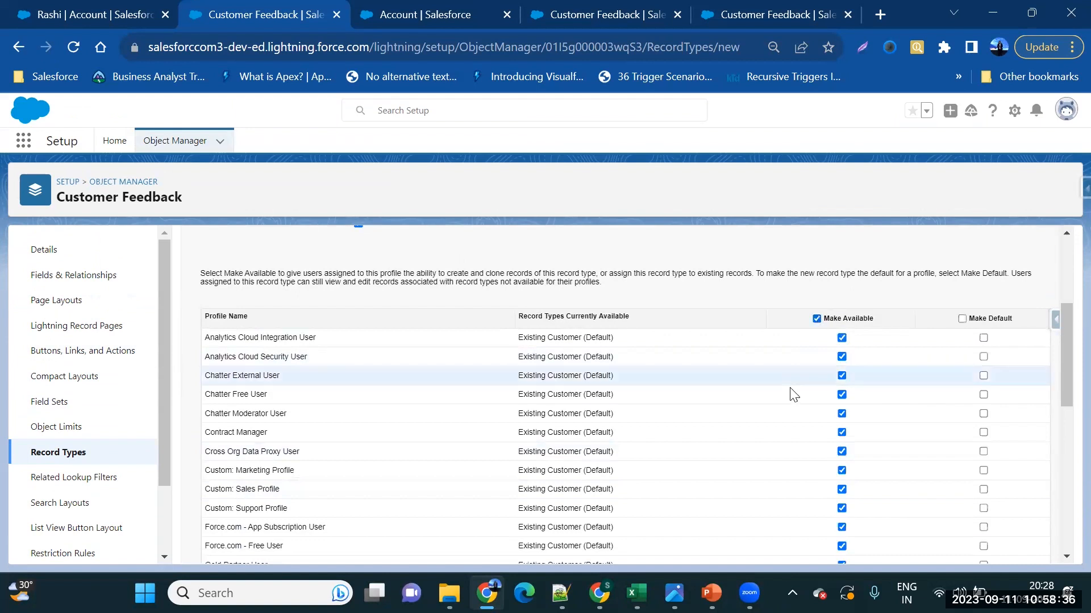
pyautogui.scroll(-2, 780, 479)
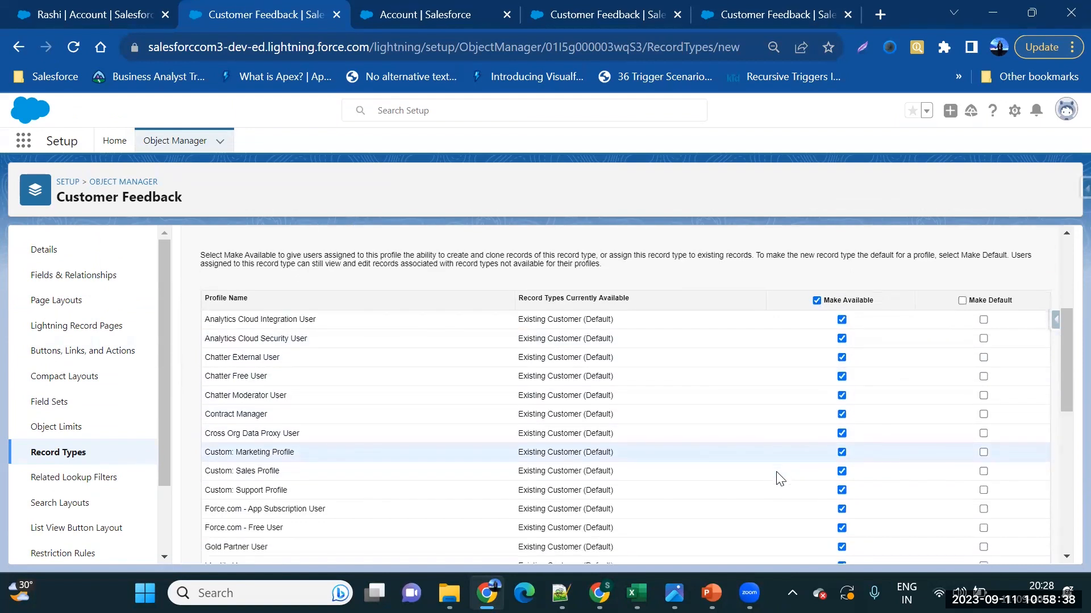
pyautogui.scroll(-6, 779, 479)
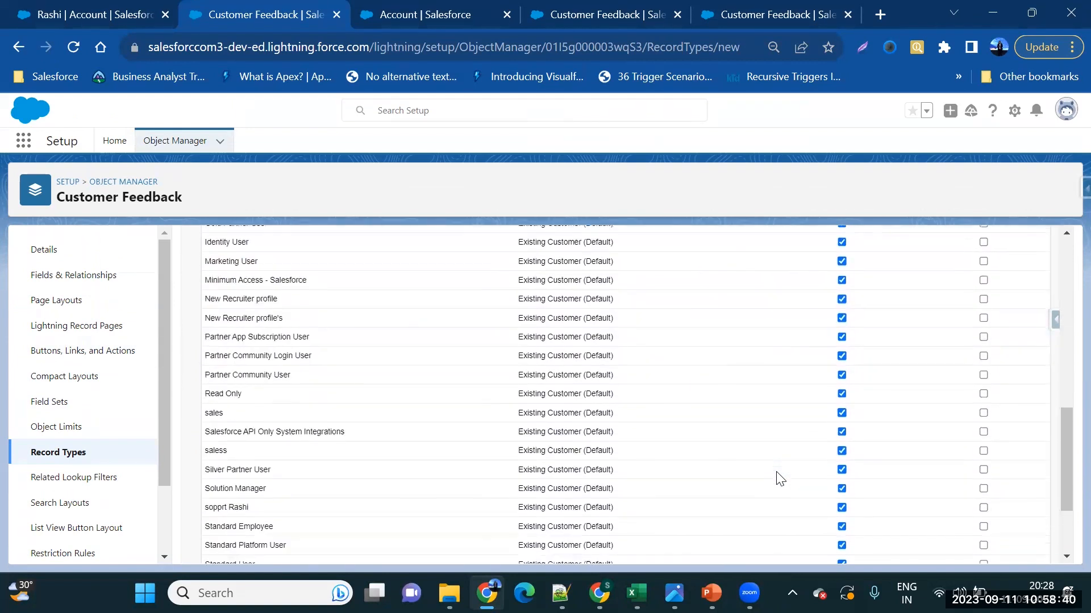
pyautogui.scroll(8, 763, 390)
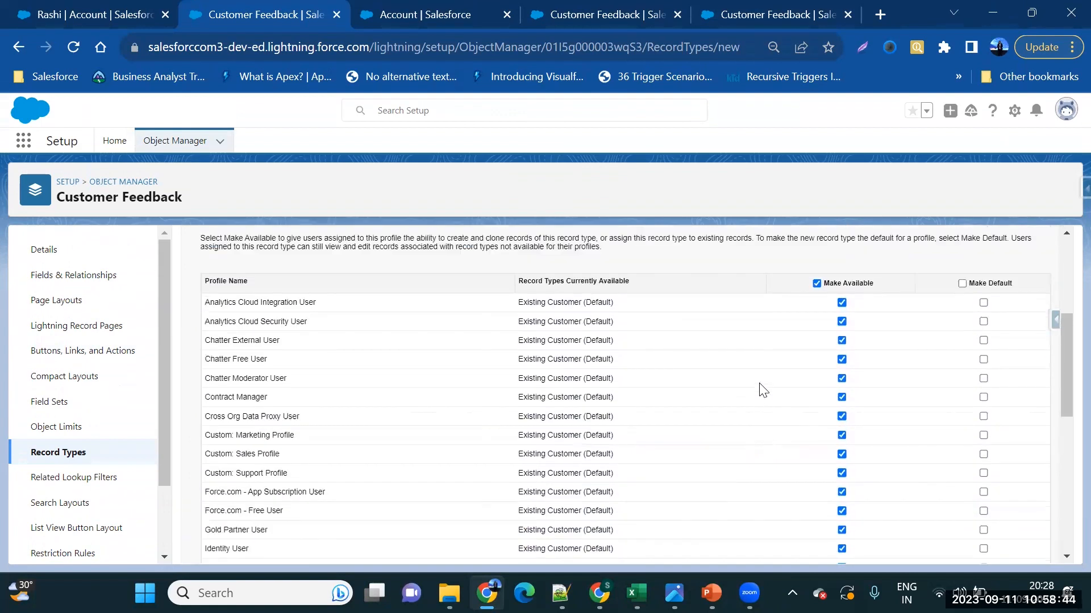
pyautogui.scroll(3, 763, 390)
pyautogui.scroll(2, 966, 398)
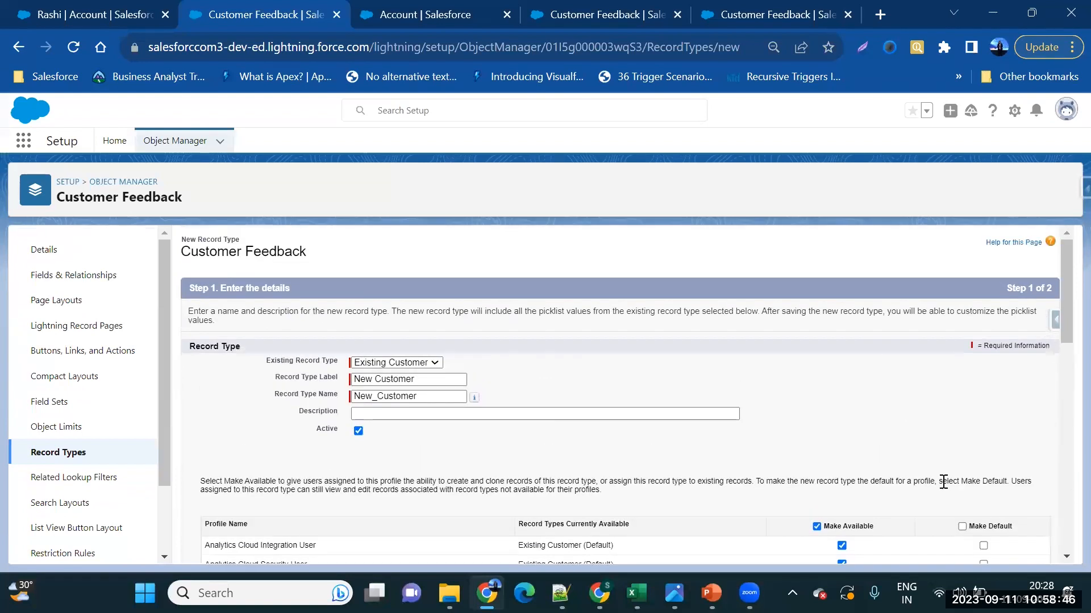
# Continue to page layout assignment, keep Customer Feedback Layout for all profiles and save the New Customer record type
pyautogui.scroll(-10, 942, 479)
pyautogui.click(1011, 551)
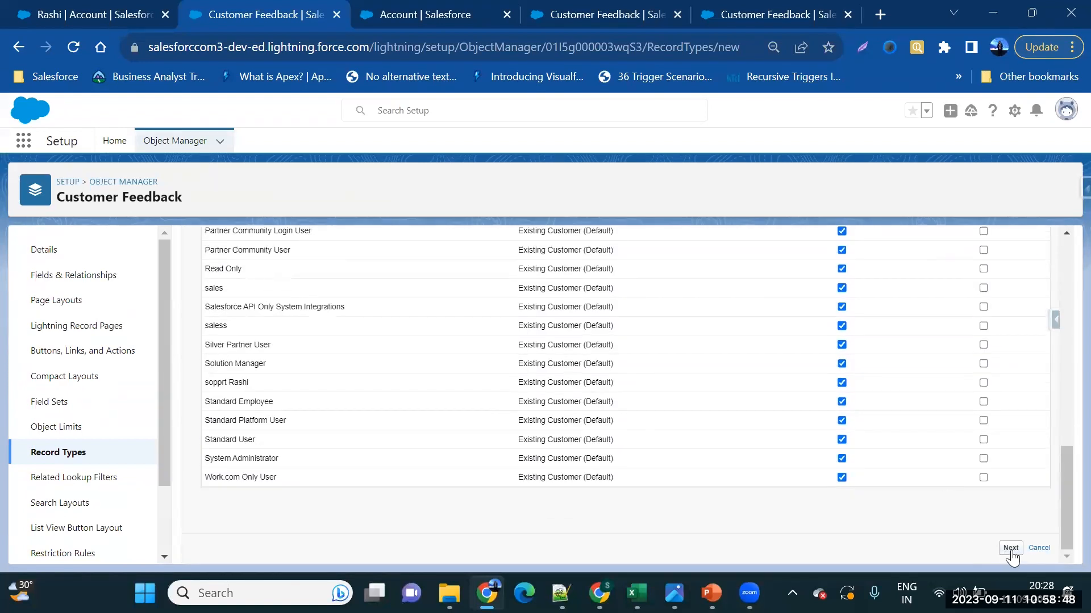
pyautogui.click(1011, 550)
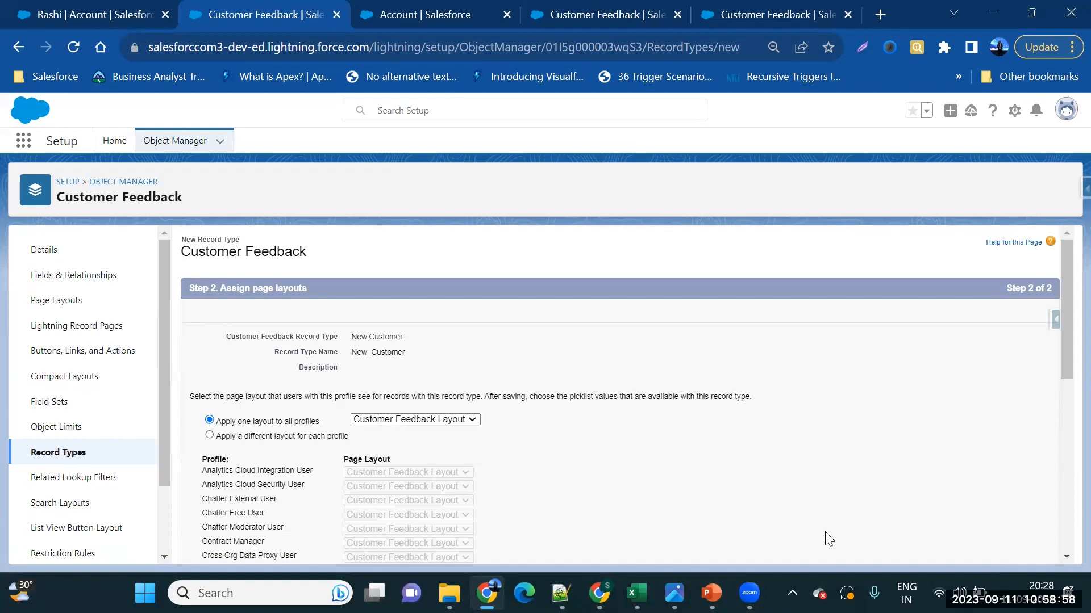
pyautogui.scroll(-4, 830, 538)
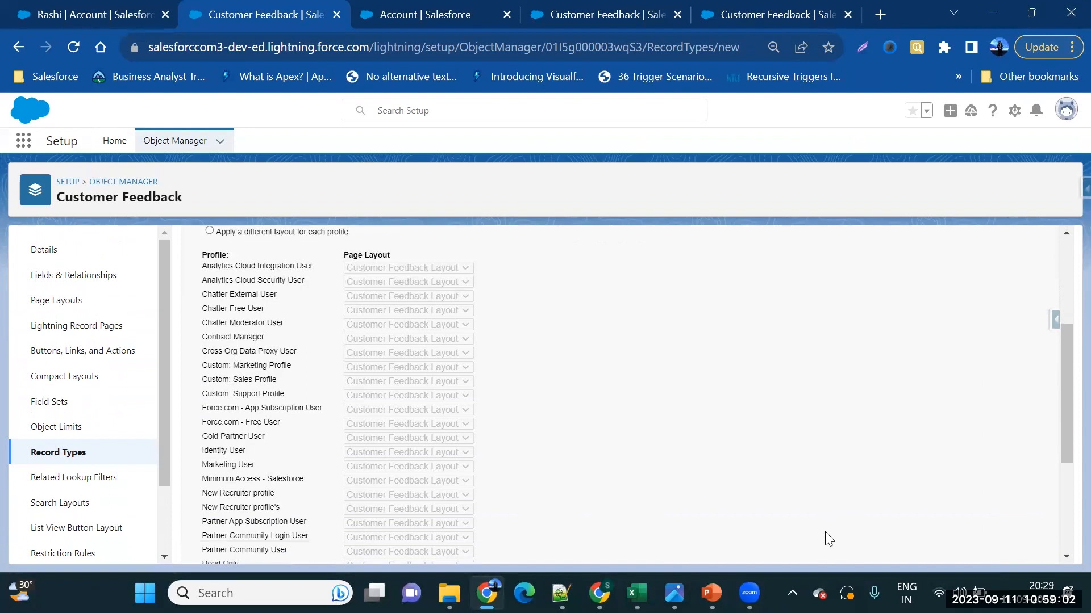
pyautogui.scroll(-1, 829, 539)
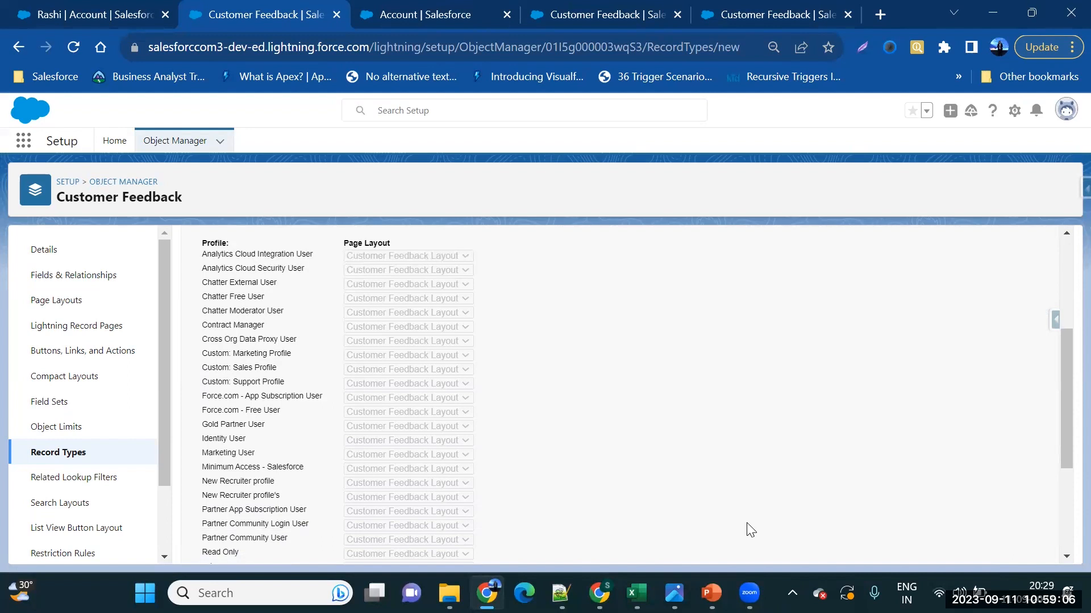
pyautogui.scroll(-4, 555, 481)
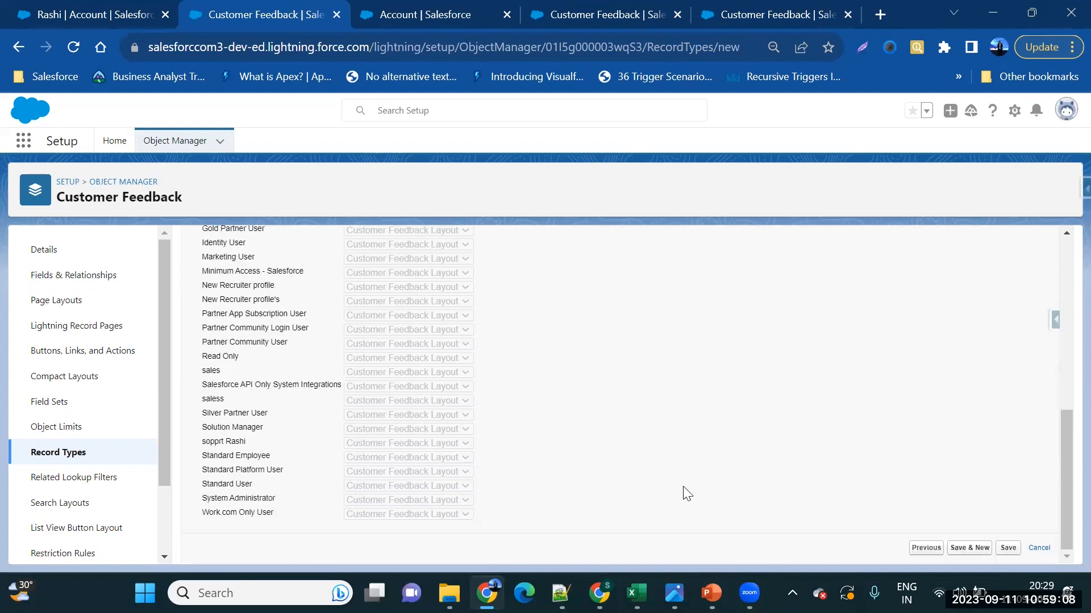
pyautogui.click(1004, 548)
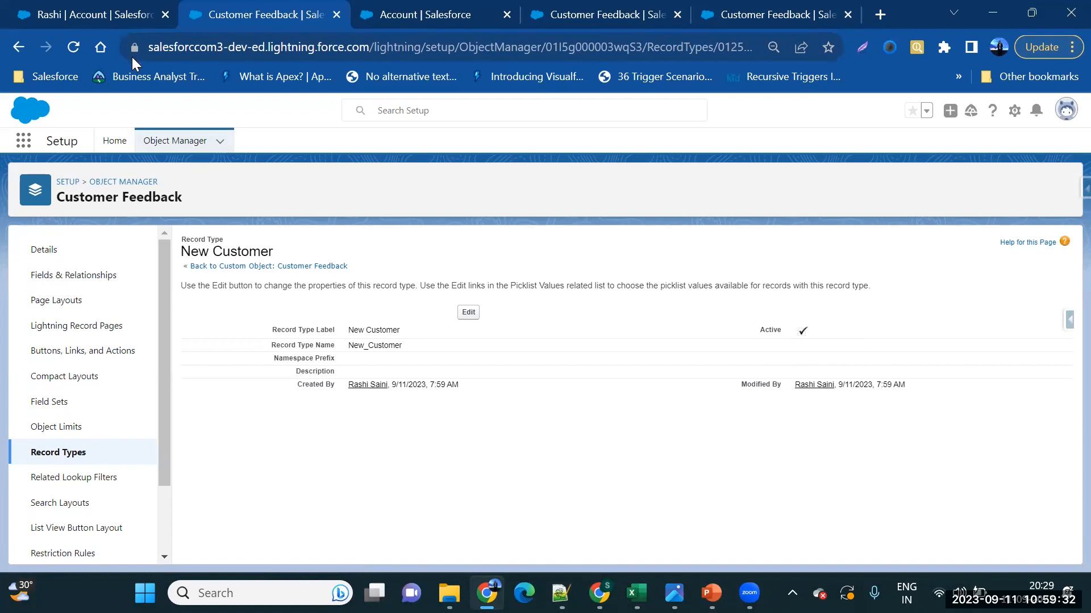
# Open a new record form from the Customer Feedbacks list to check whether a record type choice is offered
pyautogui.click(100, 7)
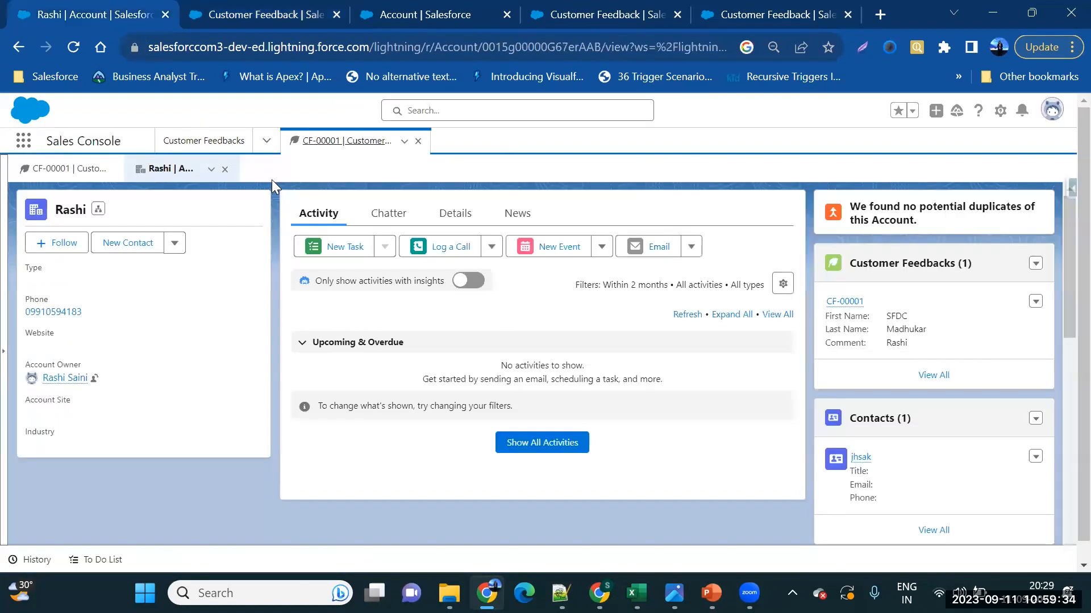
pyautogui.click(181, 139)
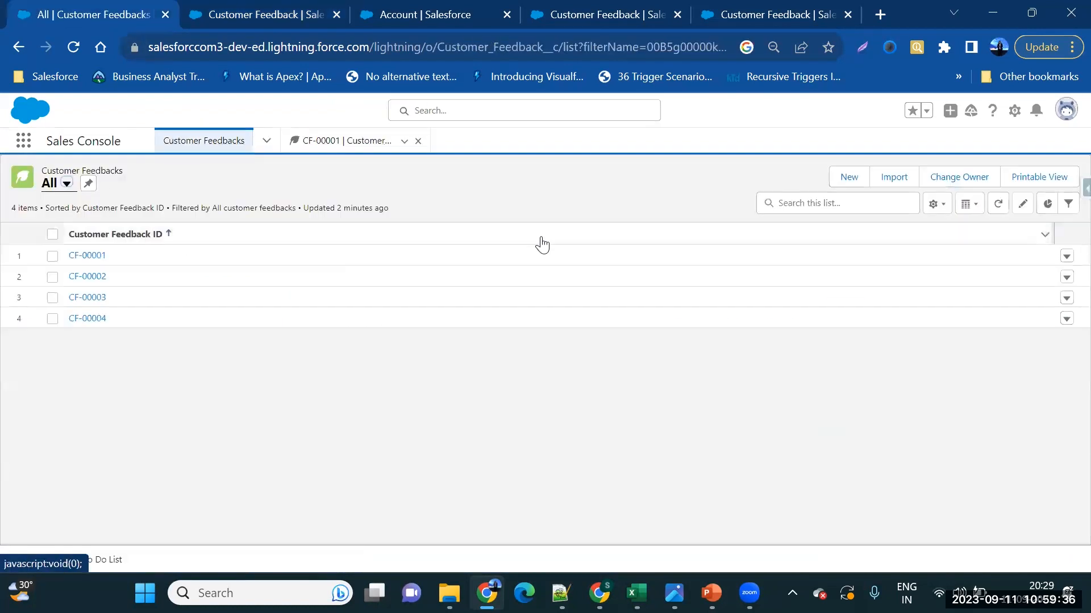
pyautogui.click(848, 178)
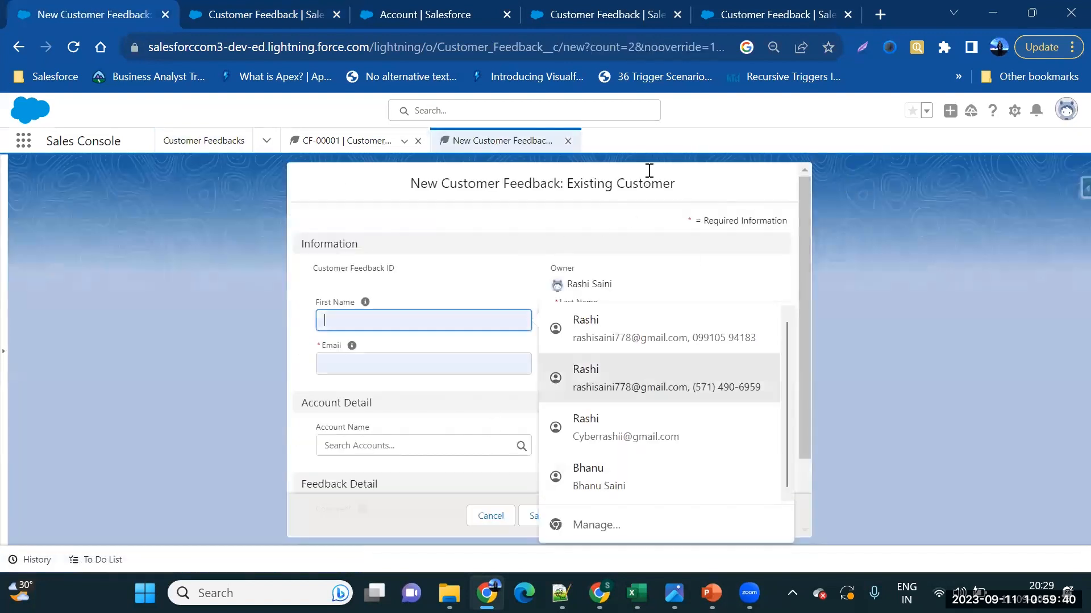
# Open the New Customer record type for editing in Setup, check its active setting and save it
pyautogui.click(201, 8)
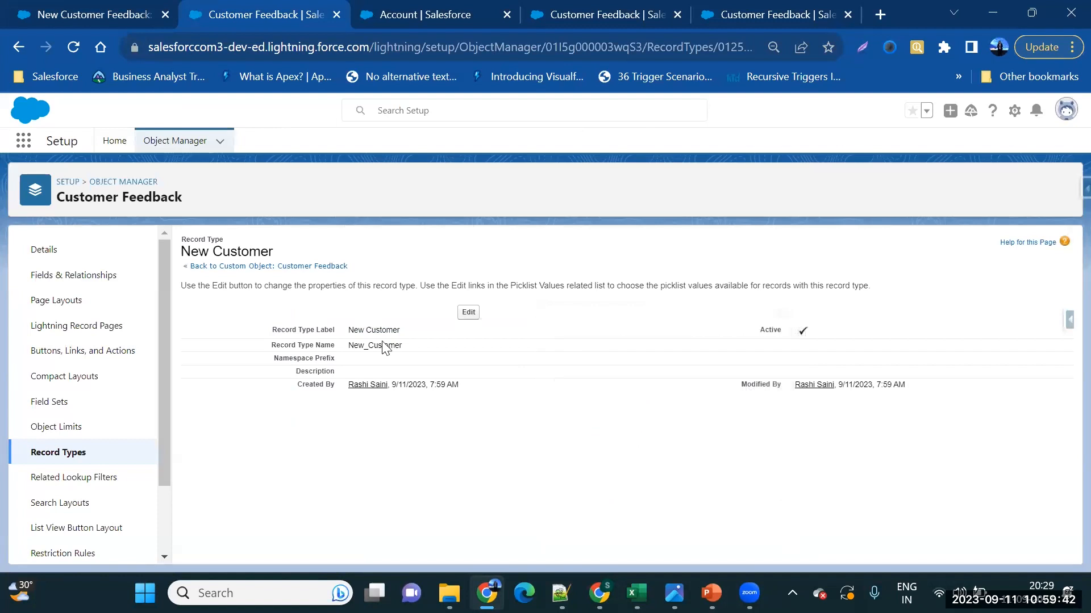
pyautogui.click(466, 314)
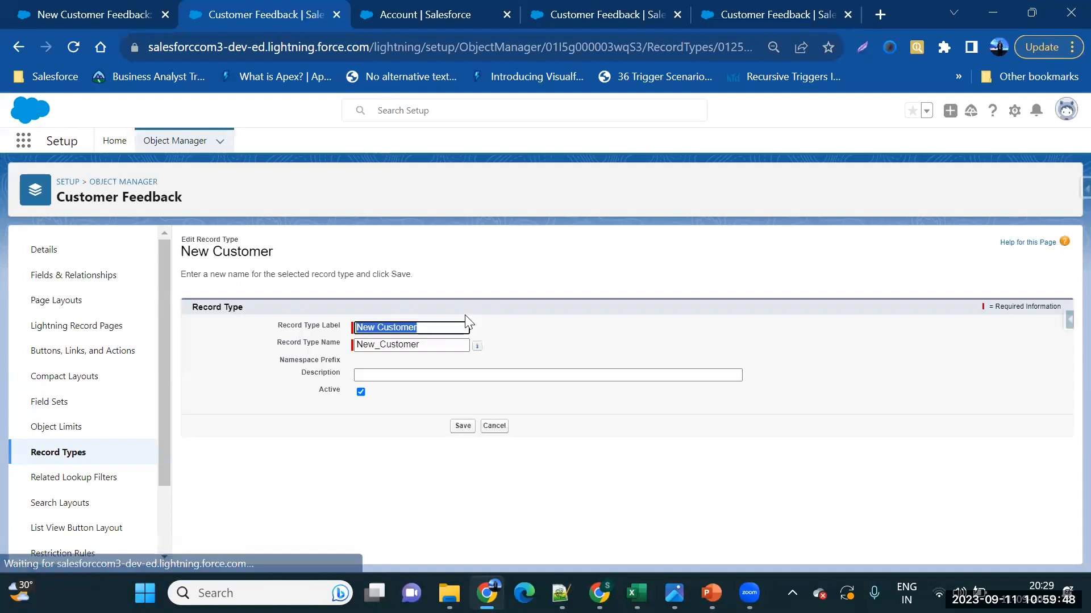
pyautogui.click(463, 428)
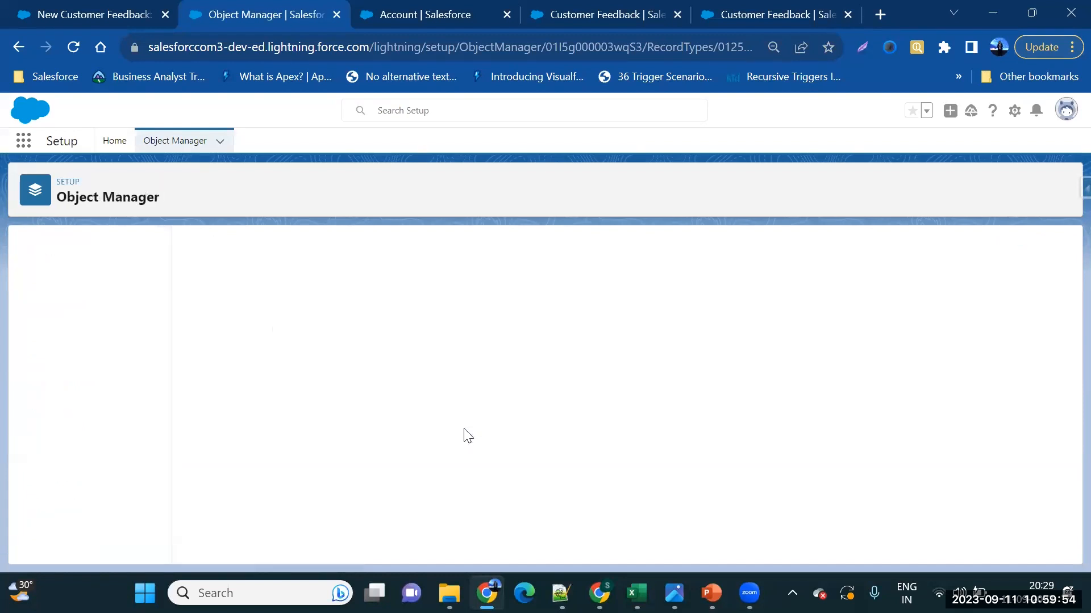
# Reload the Customer Feedbacks list in the Sales Console and start a new record to check the available record types
pyautogui.click(152, 8)
pyautogui.click(74, 47)
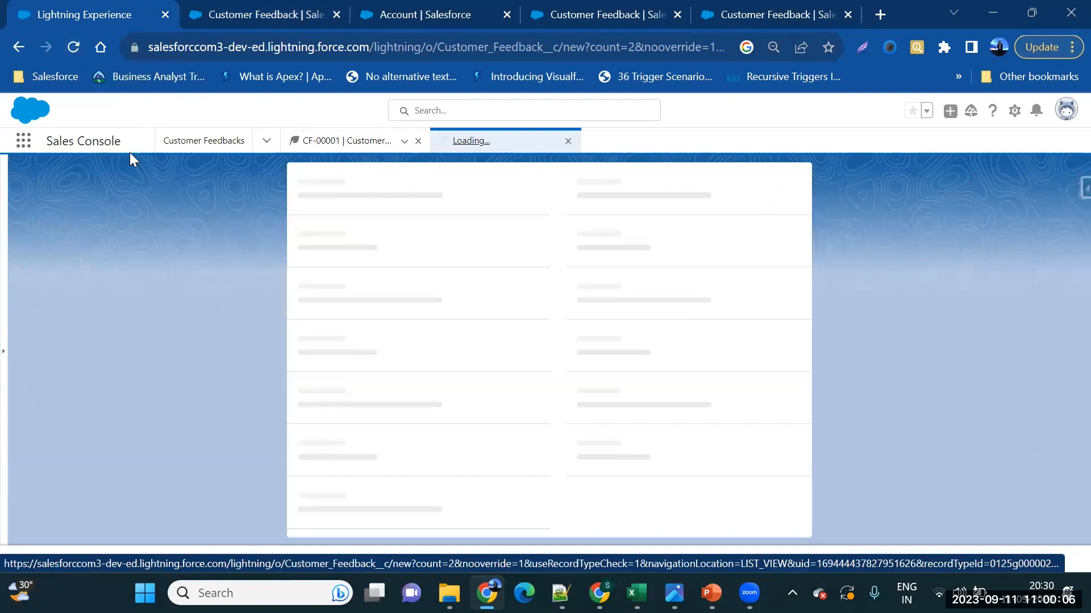
pyautogui.click(222, 147)
pyautogui.click(73, 48)
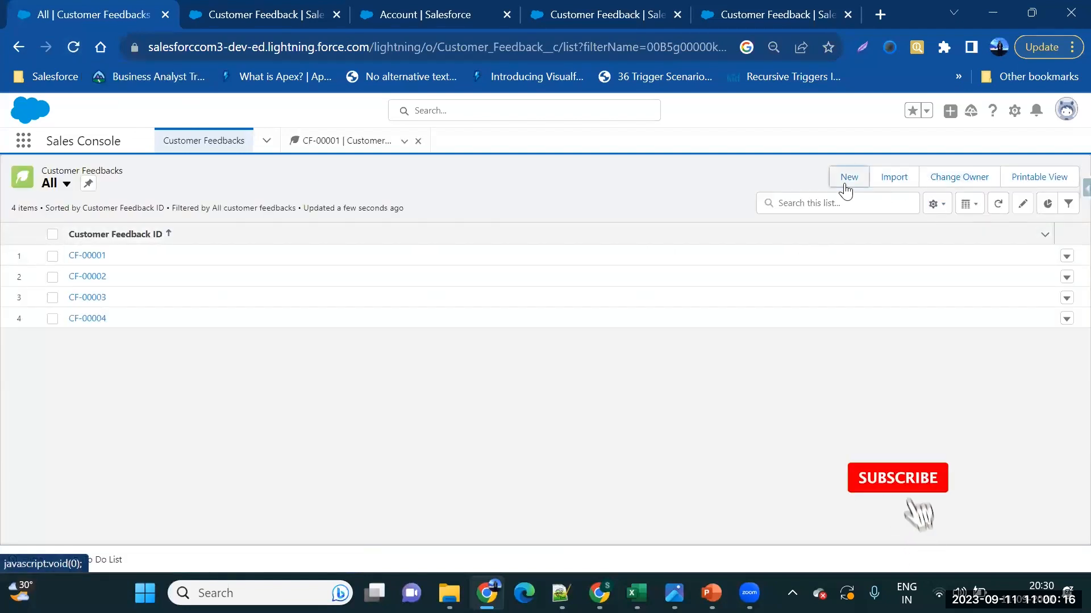
pyautogui.click(848, 178)
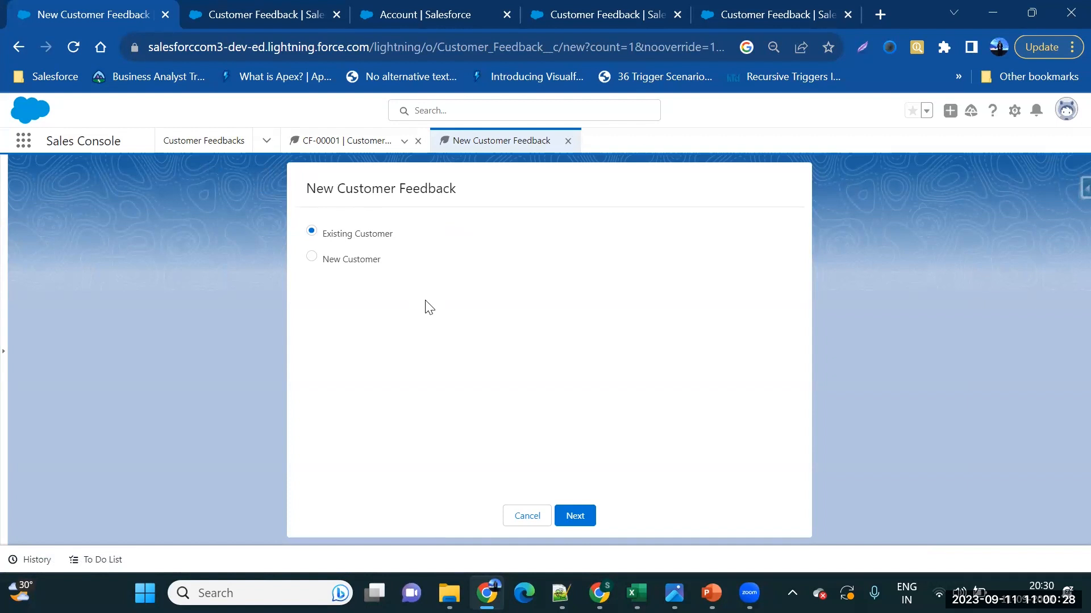
# Choose the New Customer record type, review its form, then cancel the record and return to the Customer Feedback setup
pyautogui.click(358, 260)
pyautogui.click(575, 516)
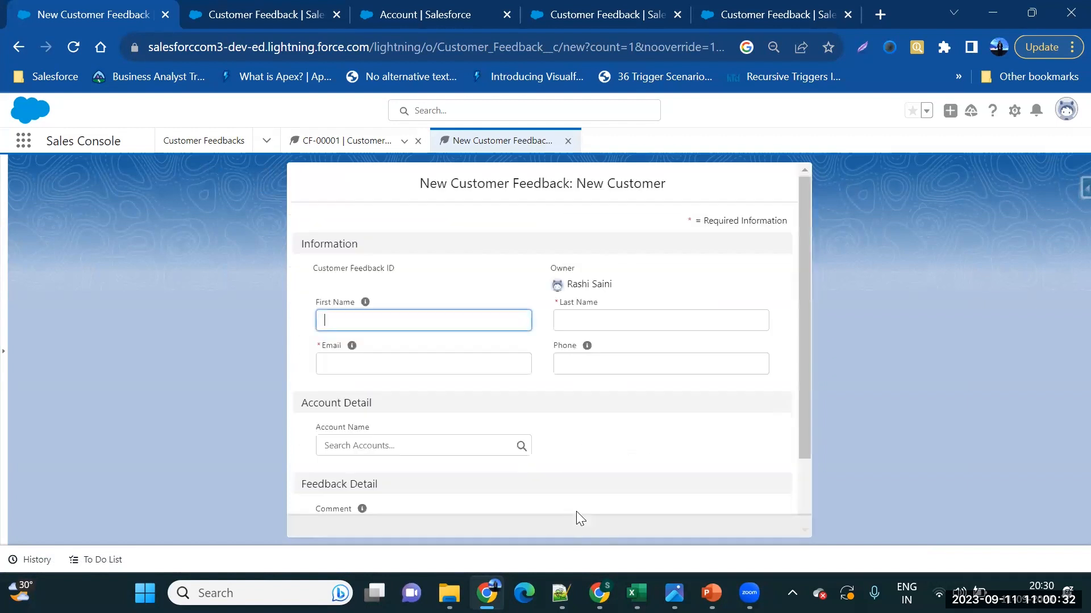
pyautogui.click(479, 250)
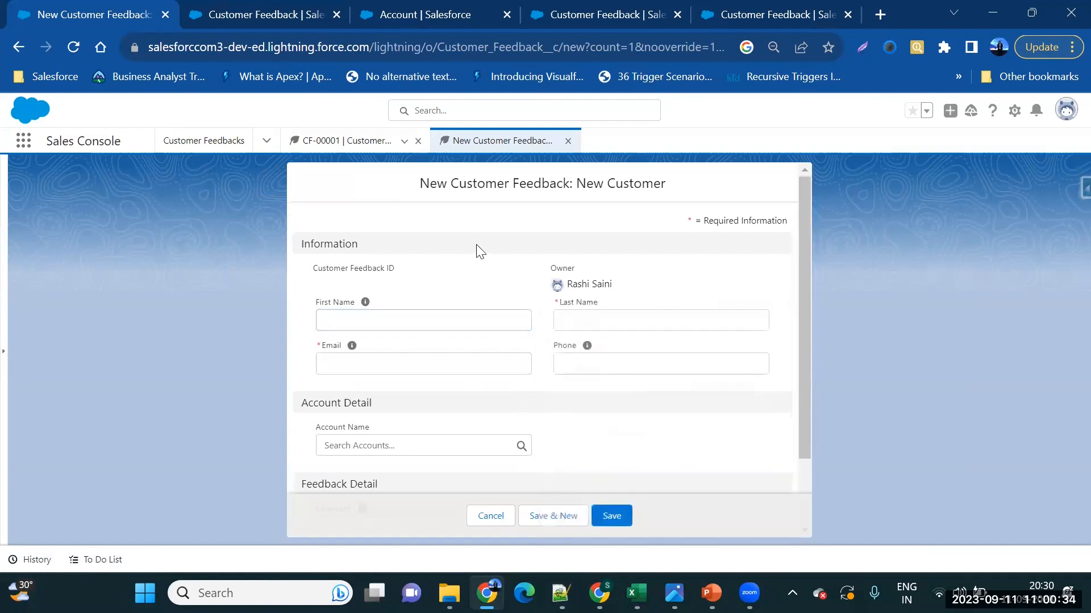
pyautogui.scroll(-3, 479, 372)
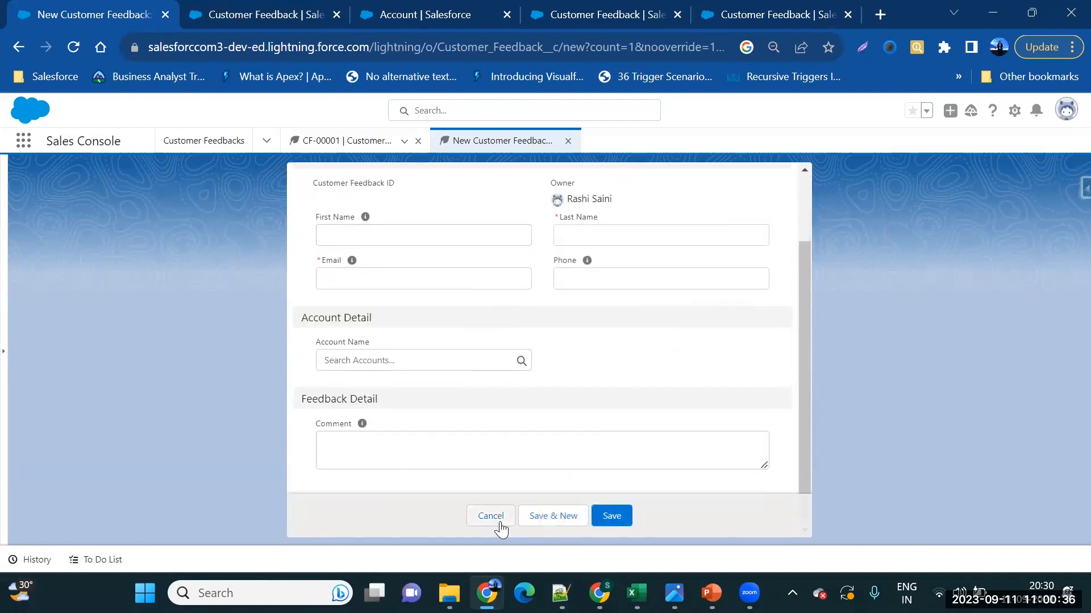
pyautogui.click(500, 525)
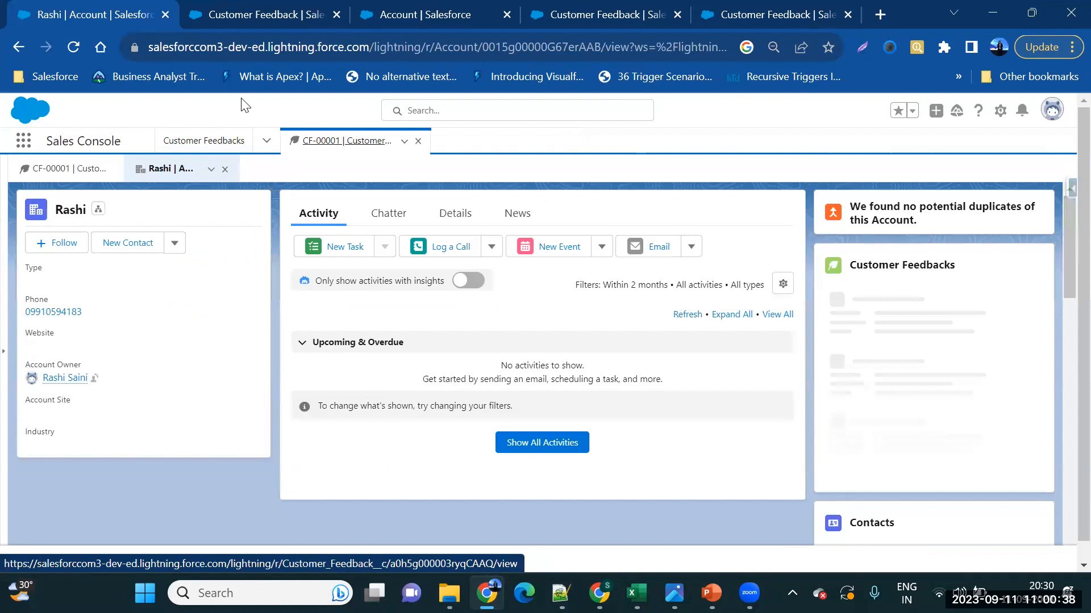
pyautogui.click(196, 14)
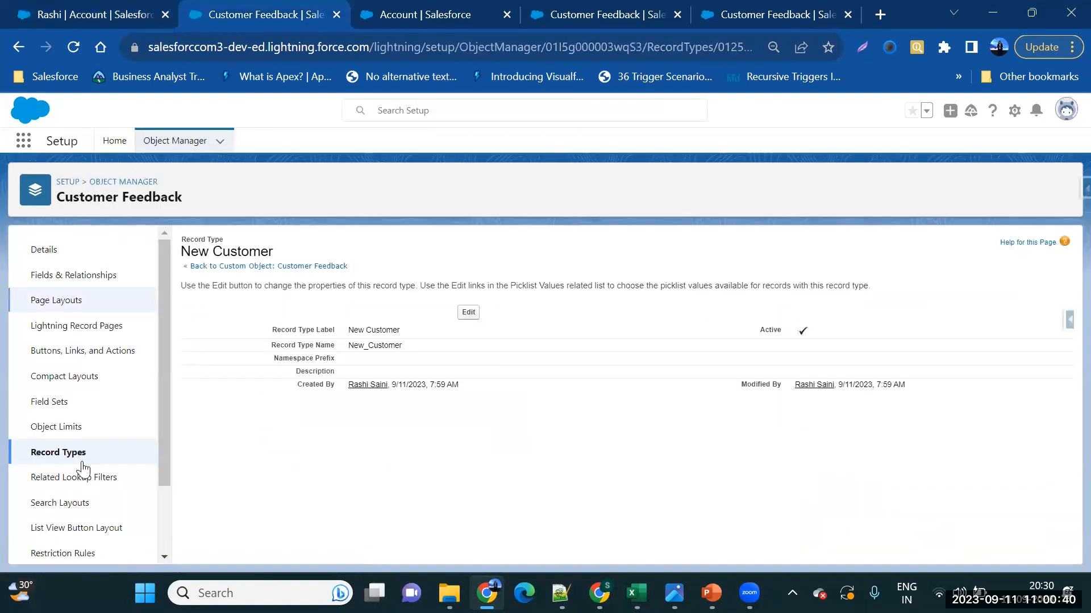
# Create a Customer Feedback page layout named New Customer, cloned from the existing Customer Feedback Layout
pyautogui.click(76, 304)
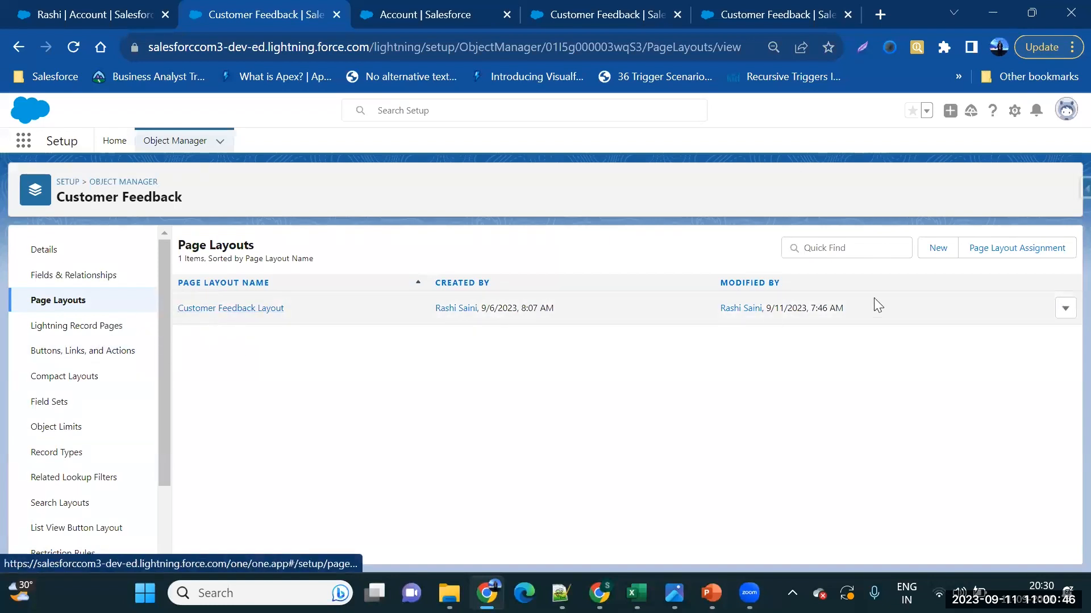
pyautogui.click(939, 248)
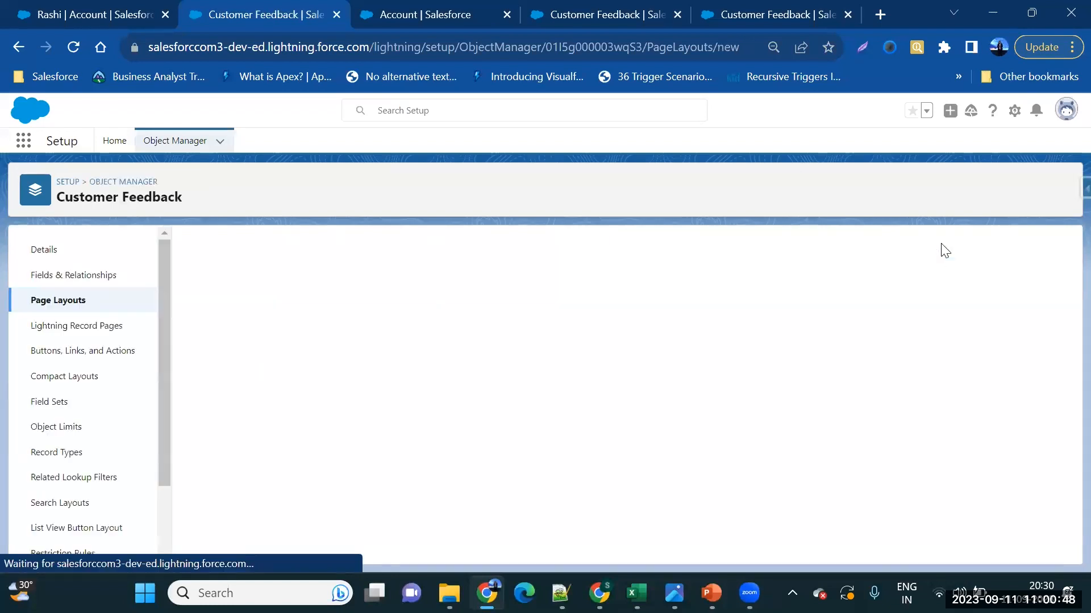
pyautogui.click(398, 316)
pyautogui.click(400, 339)
pyautogui.click(400, 334)
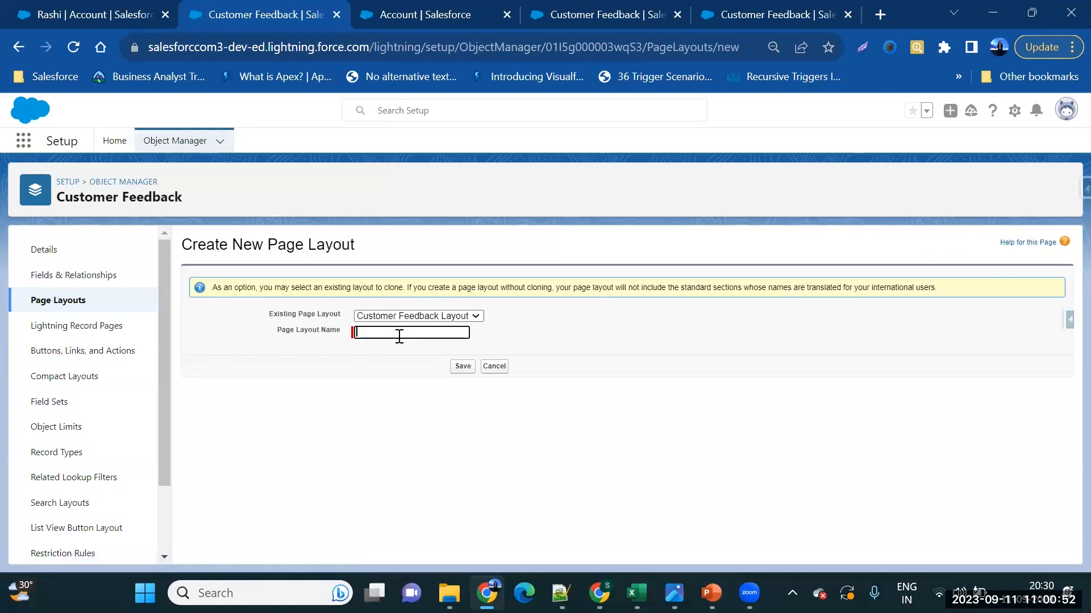
pyautogui.write('New Customer')
pyautogui.click(457, 366)
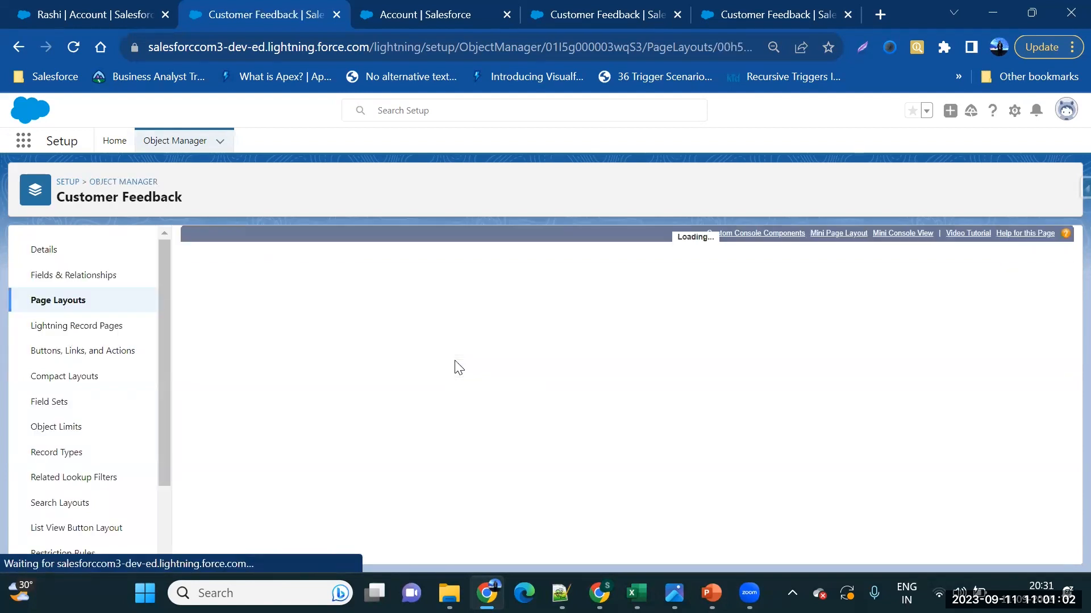
# Remove the Account Detail section from the New Customer layout and save the layout
pyautogui.scroll(-5, 372, 471)
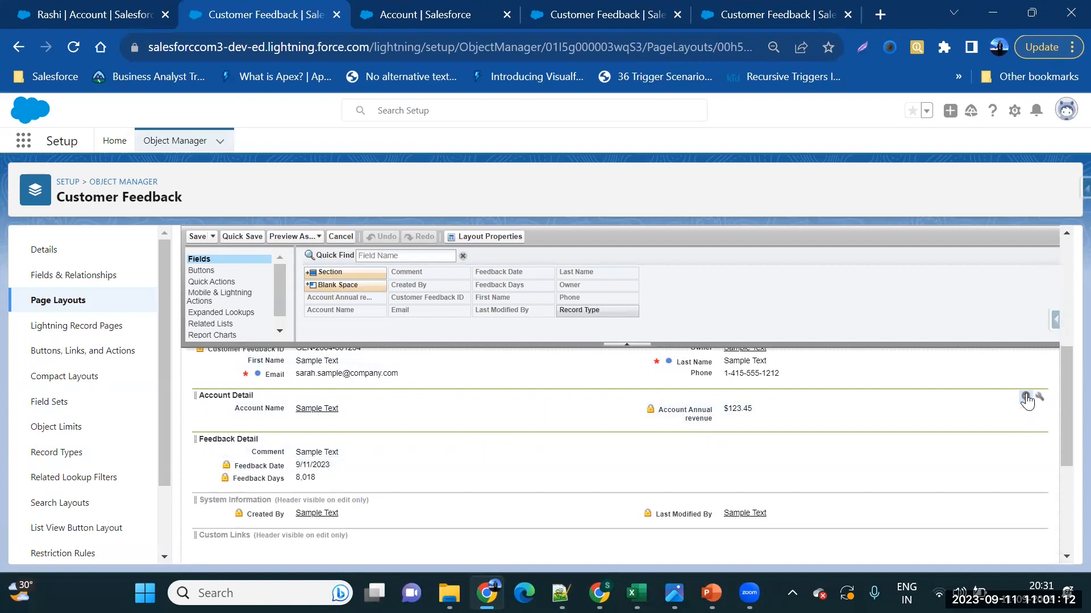
pyautogui.click(1025, 397)
pyautogui.scroll(2, 1026, 392)
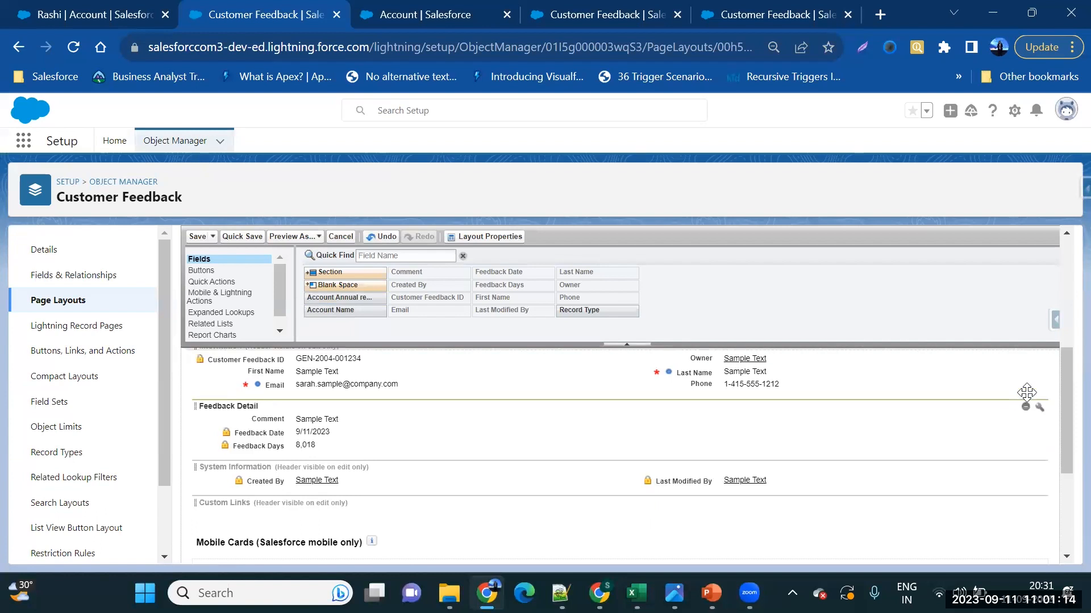
pyautogui.scroll(-2, 1026, 392)
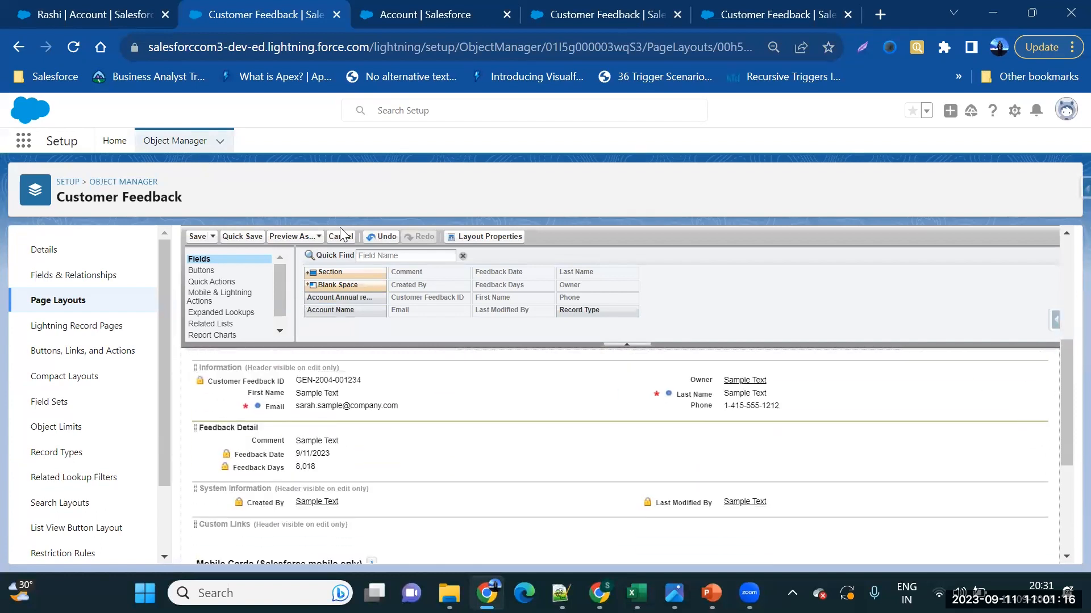
pyautogui.click(195, 237)
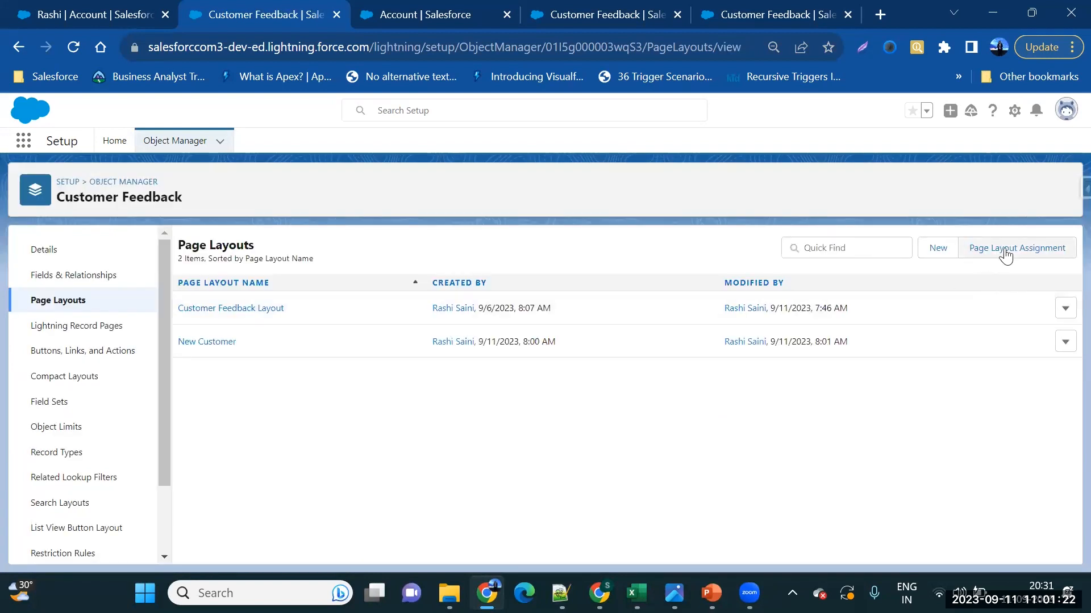
# Edit the page layout assignment, setting the New Customer layout for the New Customer record type on profiles Analytics Cloud Integration User through sales
pyautogui.click(1006, 255)
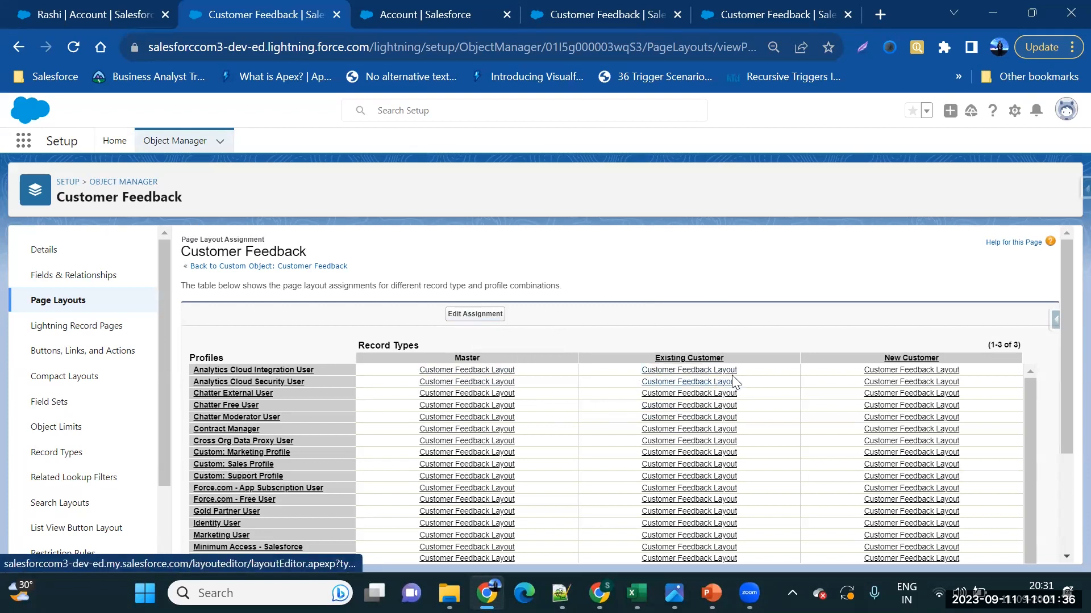
pyautogui.click(459, 318)
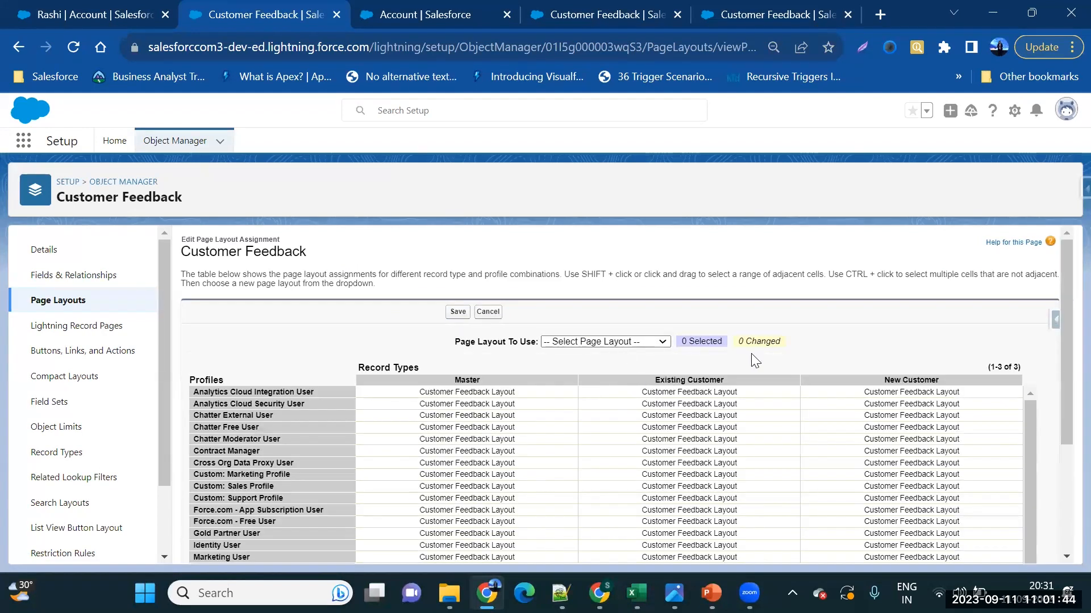
pyautogui.scroll(-2, 755, 361)
pyautogui.moveTo(863, 310); pyautogui.dragTo(895, 566)
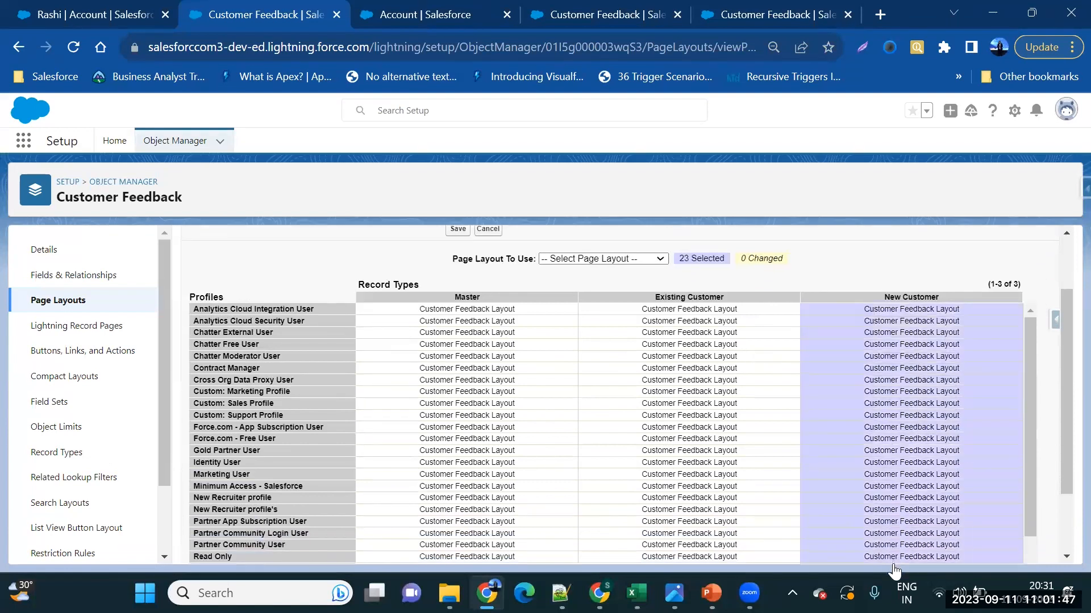
pyautogui.click(637, 258)
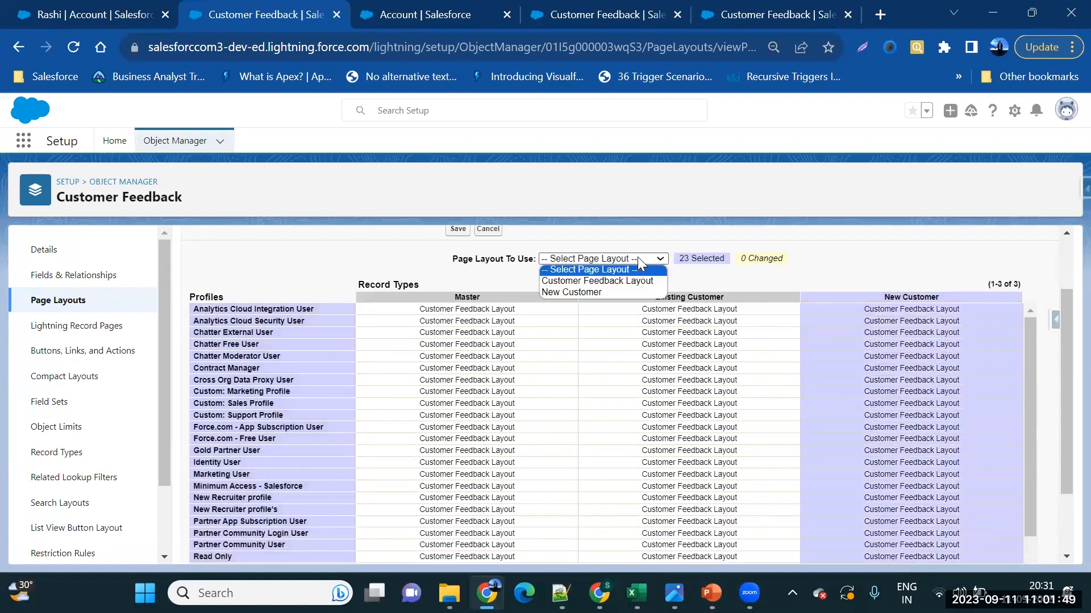
pyautogui.click(624, 294)
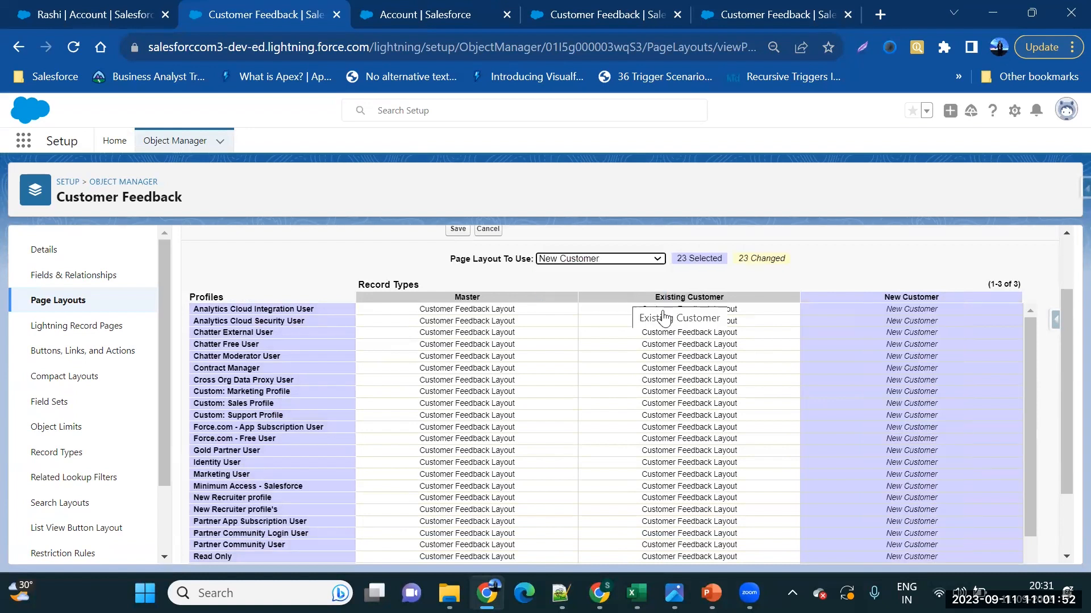
pyautogui.scroll(-2, 889, 443)
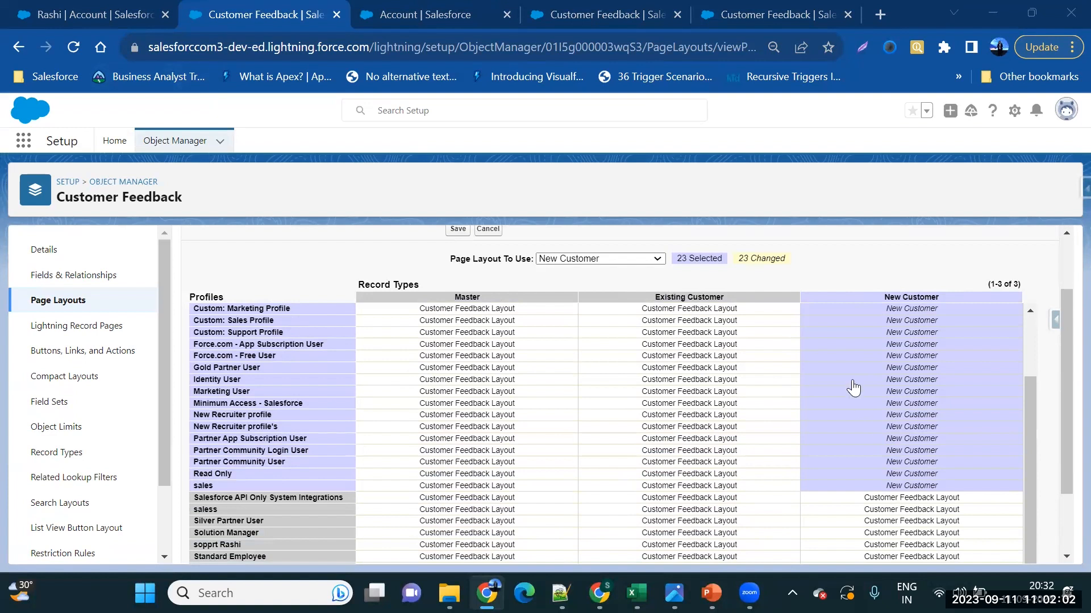
pyautogui.scroll(3, 852, 386)
pyautogui.click(833, 334)
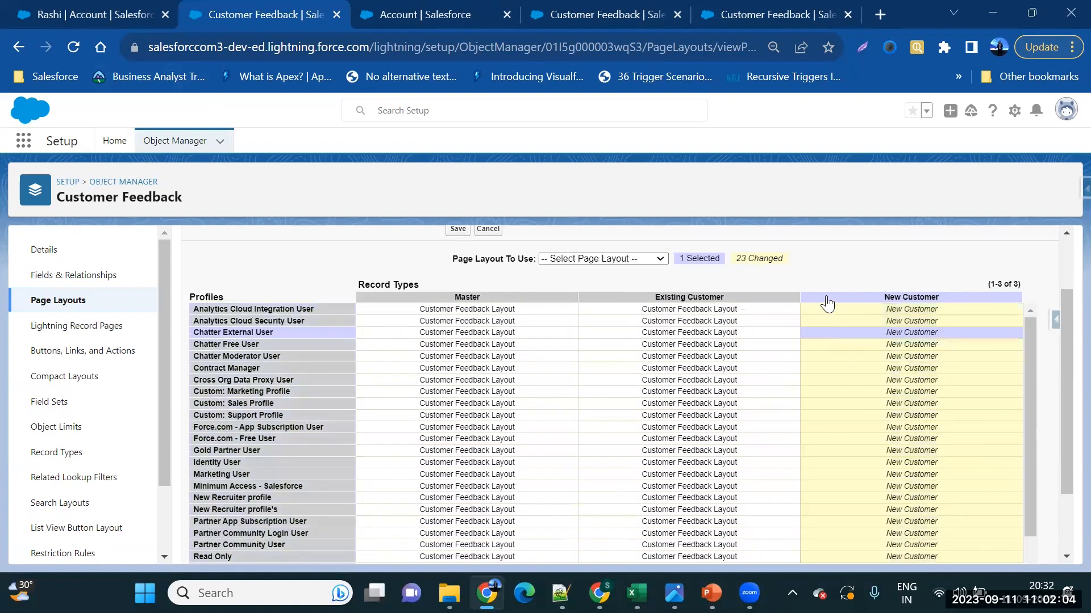
pyautogui.scroll(-2, 858, 453)
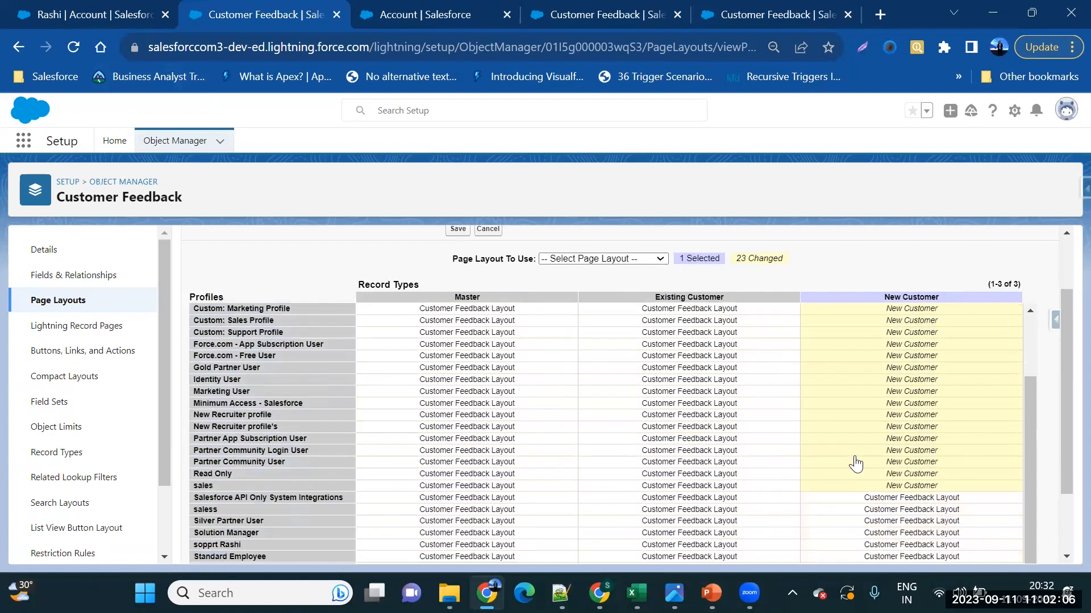
pyautogui.moveTo(841, 499); pyautogui.dragTo(848, 579)
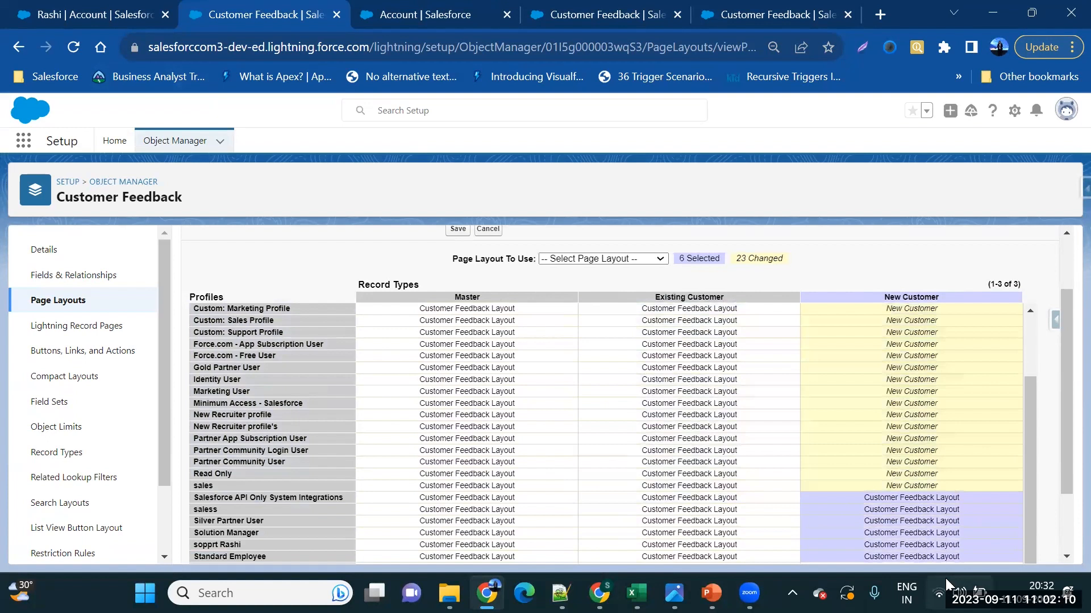
pyautogui.press('super+a')
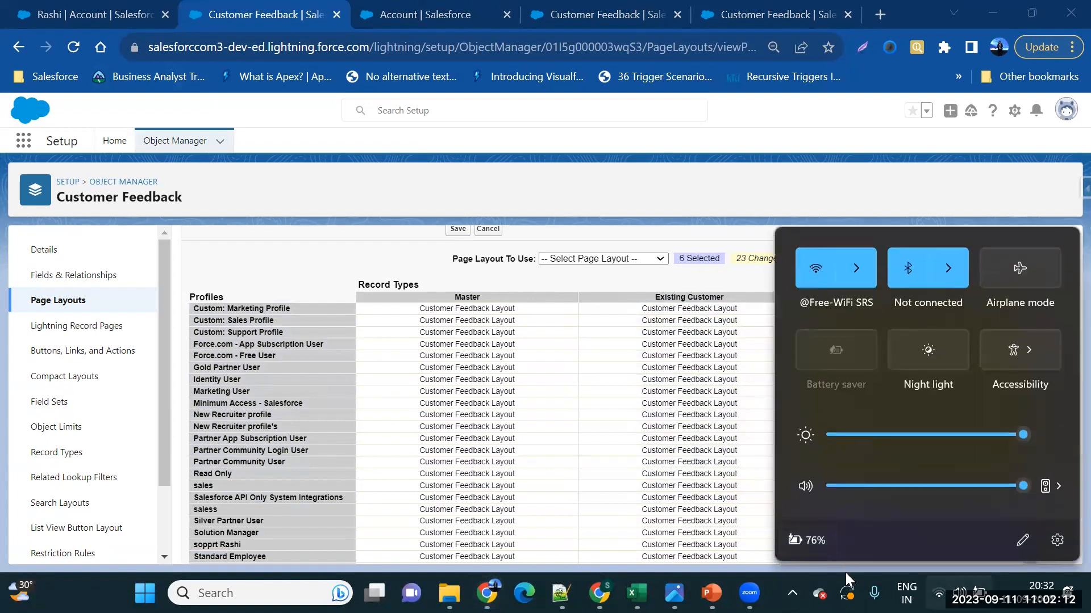
pyautogui.click(846, 593)
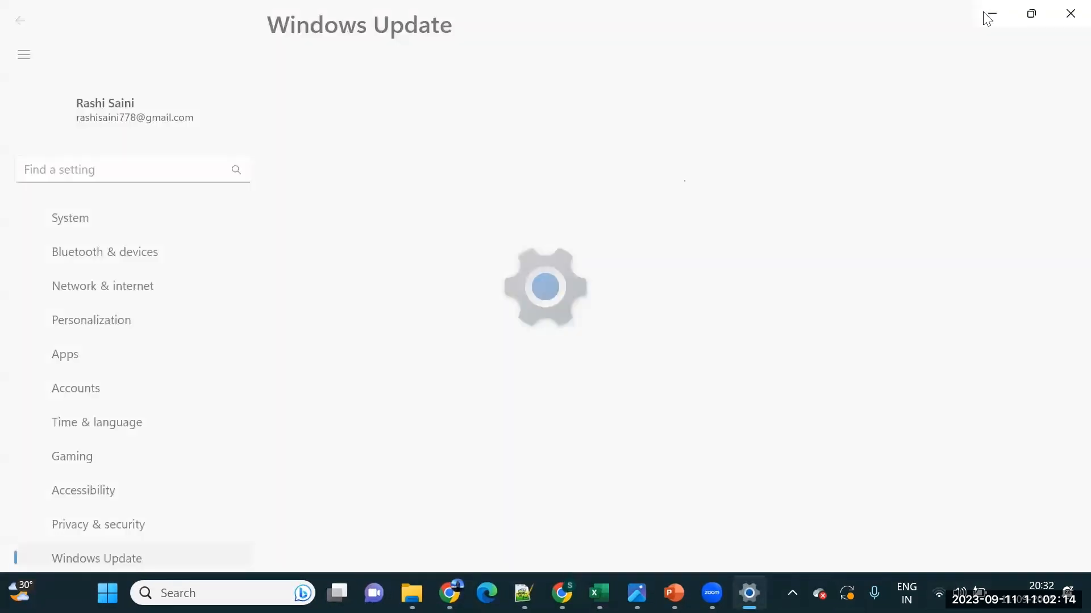
pyautogui.doubleClick(986, 20)
pyautogui.hotkey('alt', 'Tab')
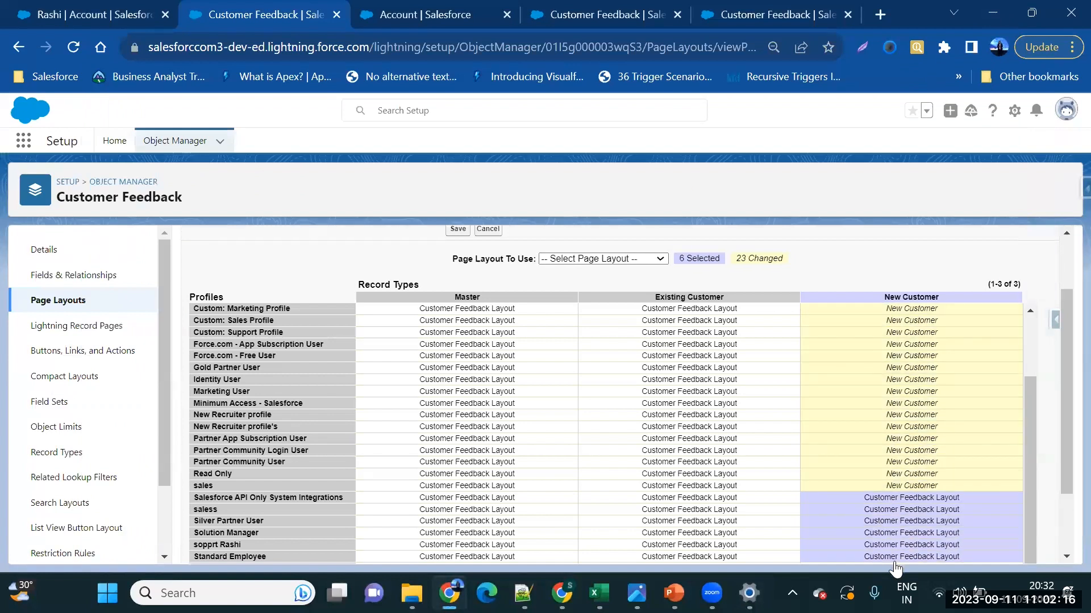
# Assign the New Customer layout to the New Customer record type for profiles Salesforce API Only System Integrations through Standard Employee
pyautogui.click(896, 560)
pyautogui.click(907, 498)
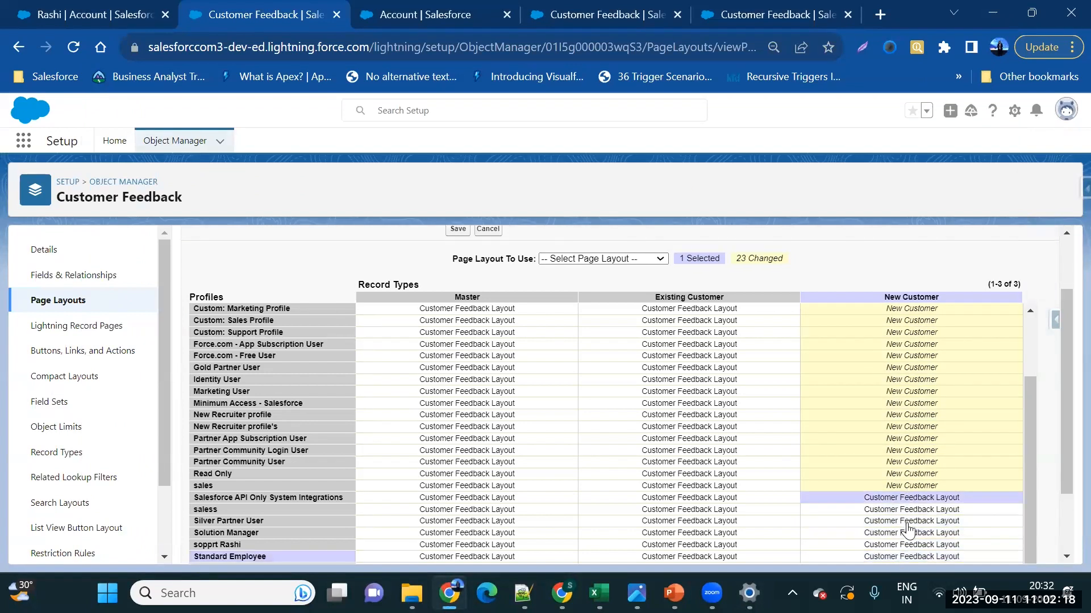
pyautogui.keyDown('shift'); pyautogui.click(908, 545); pyautogui.keyUp('shift')
pyautogui.keyDown('shift'); pyautogui.click(911, 557); pyautogui.keyUp('shift')
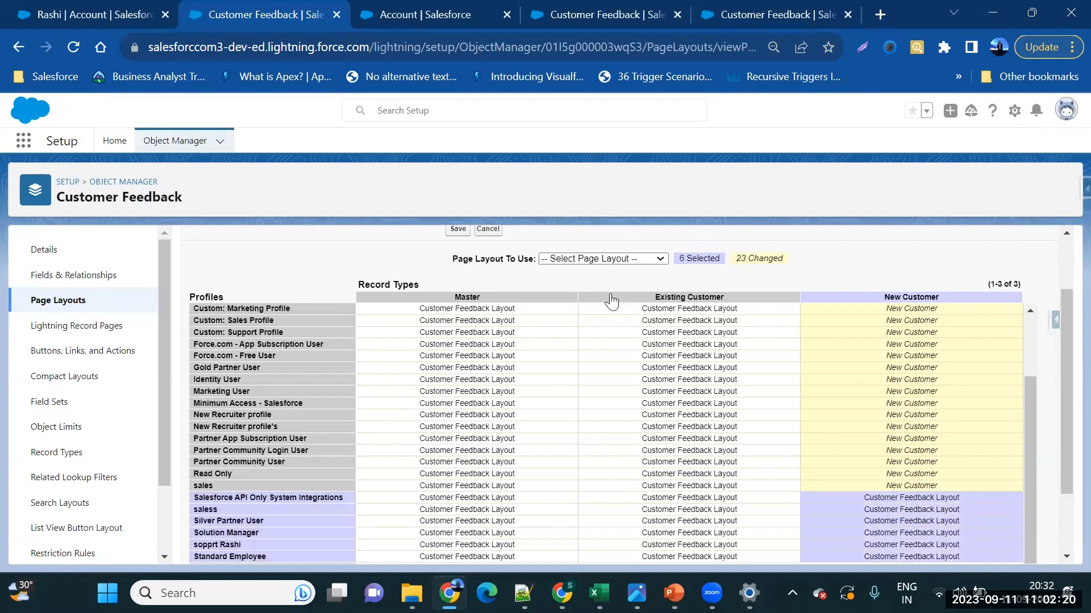
pyautogui.click(605, 265)
pyautogui.click(602, 293)
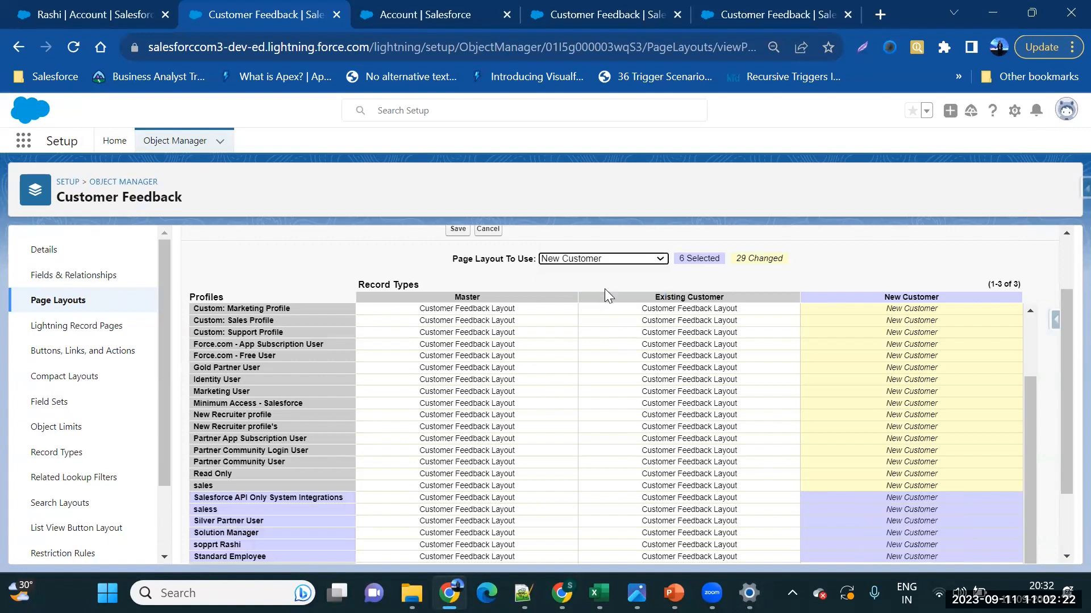
# Assign the New Customer layout to the New Customer record type for profiles Standard Platform User through Work.com Only User
pyautogui.scroll(-2, 1015, 370)
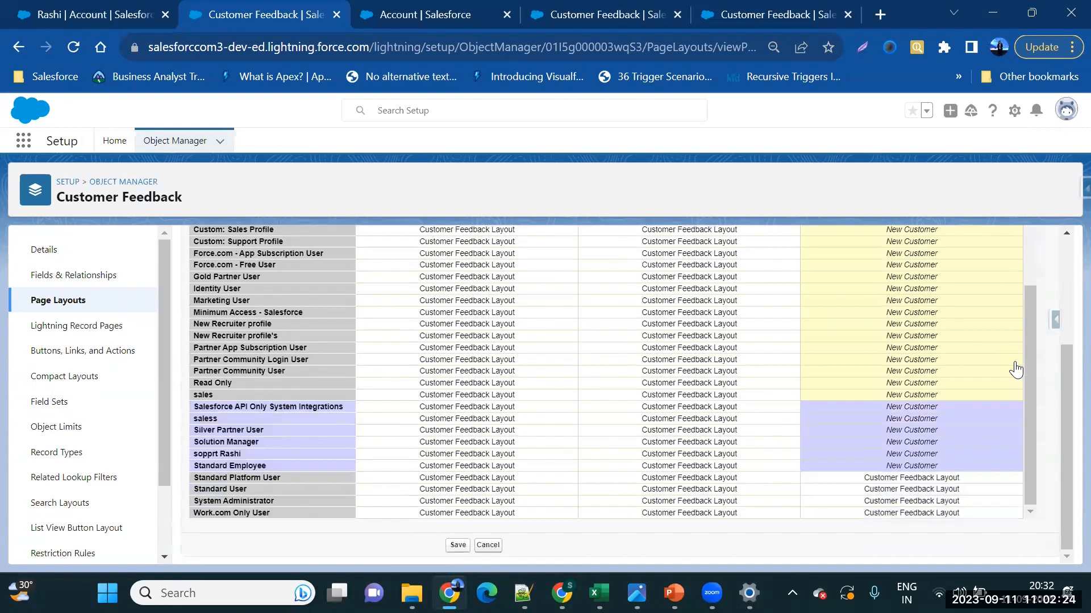
pyautogui.moveTo(902, 481); pyautogui.dragTo(907, 516)
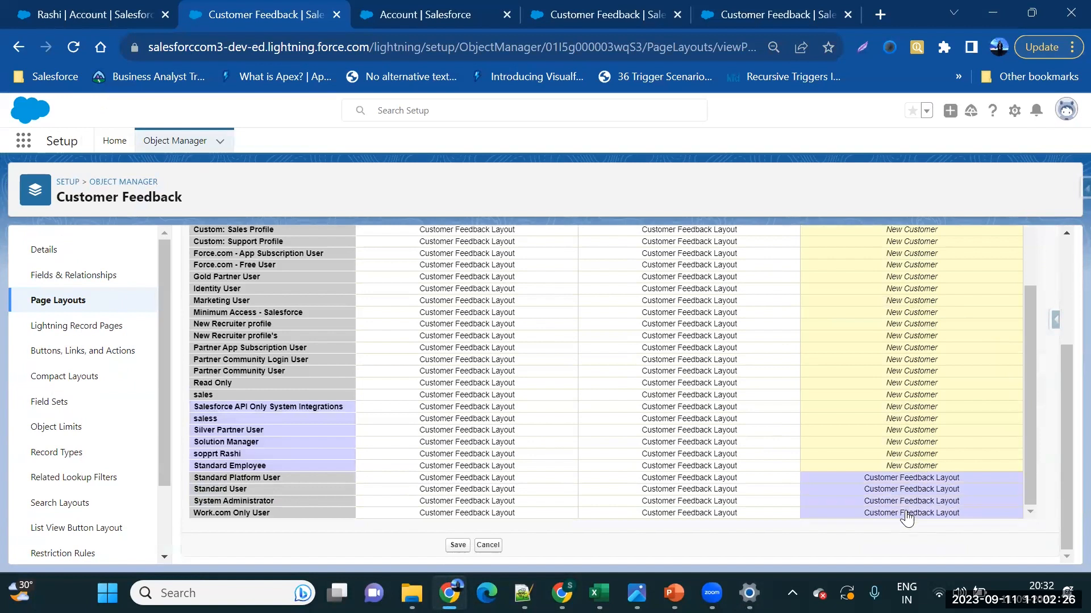
pyautogui.scroll(1, 693, 438)
pyautogui.scroll(5, 565, 289)
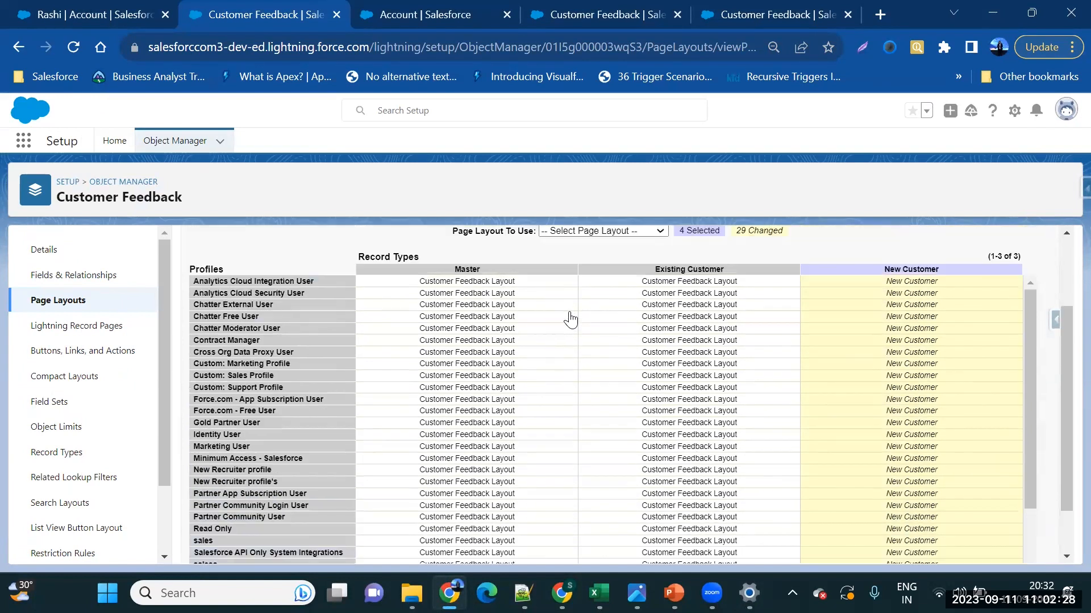
pyautogui.click(562, 342)
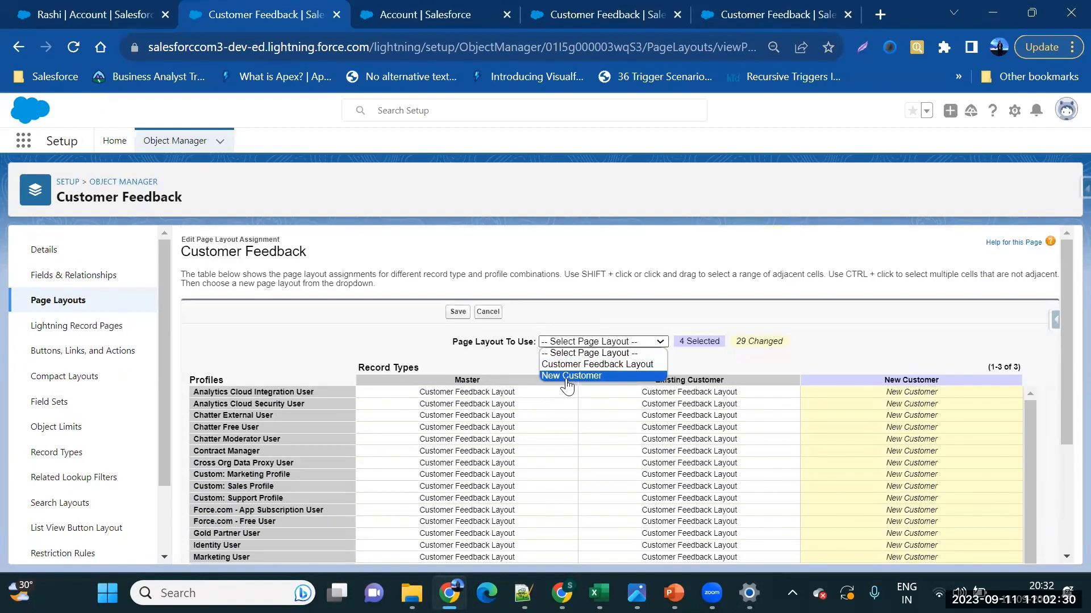
pyautogui.click(564, 379)
# Review the New Customer record type's layout for the profiles and save the page layout assignment
pyautogui.scroll(-8, 882, 325)
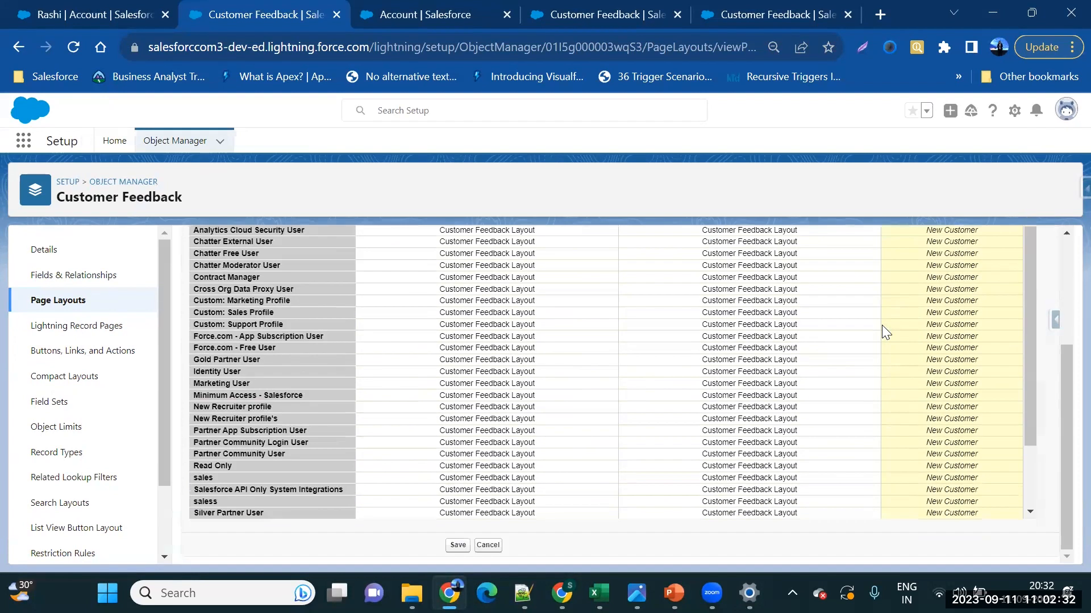
pyautogui.scroll(3, 882, 325)
pyautogui.scroll(4, 881, 325)
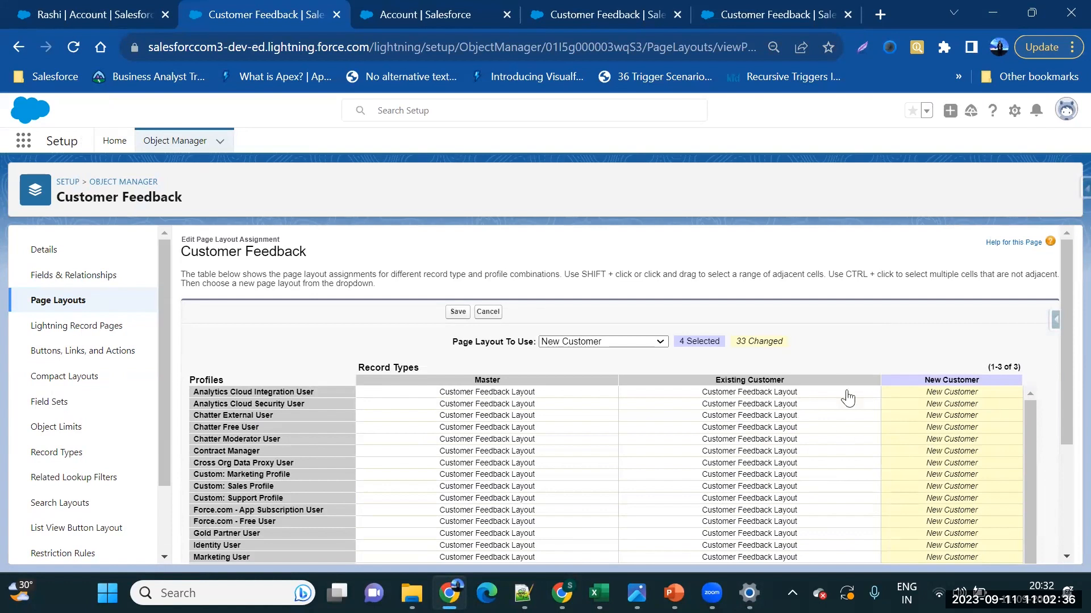
pyautogui.click(453, 313)
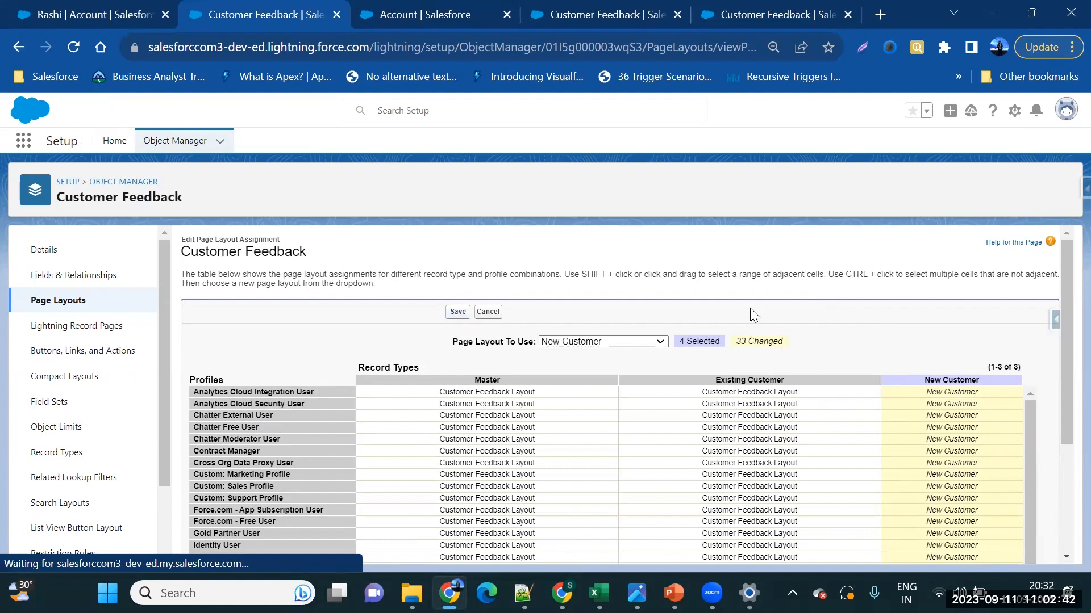
pyautogui.click(456, 314)
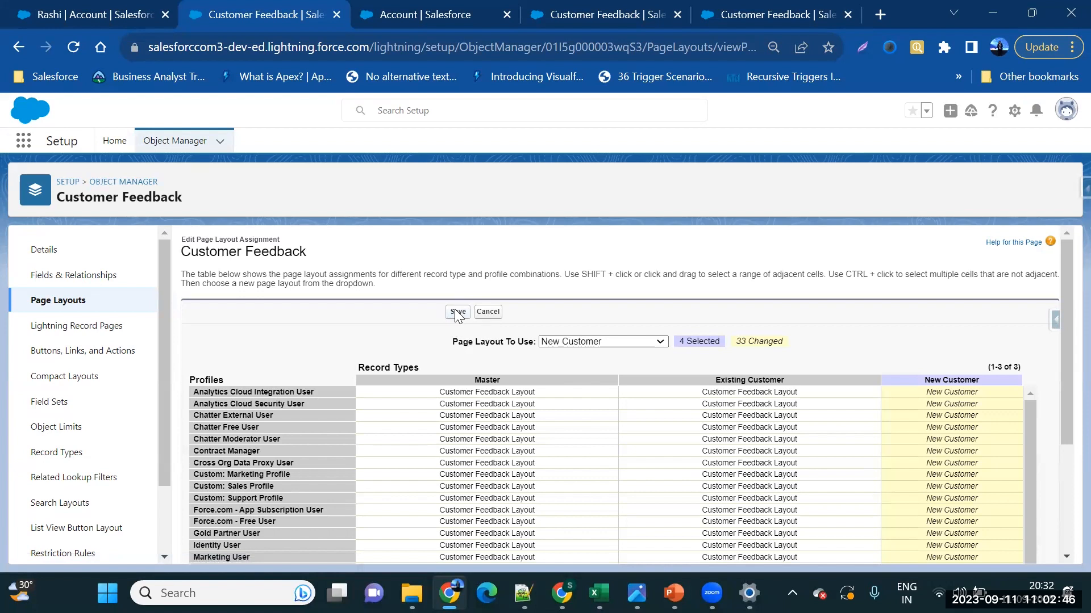
# Reload the page layout assignment and check which layout each profile has for the New Customer record type
pyautogui.scroll(-3, 531, 422)
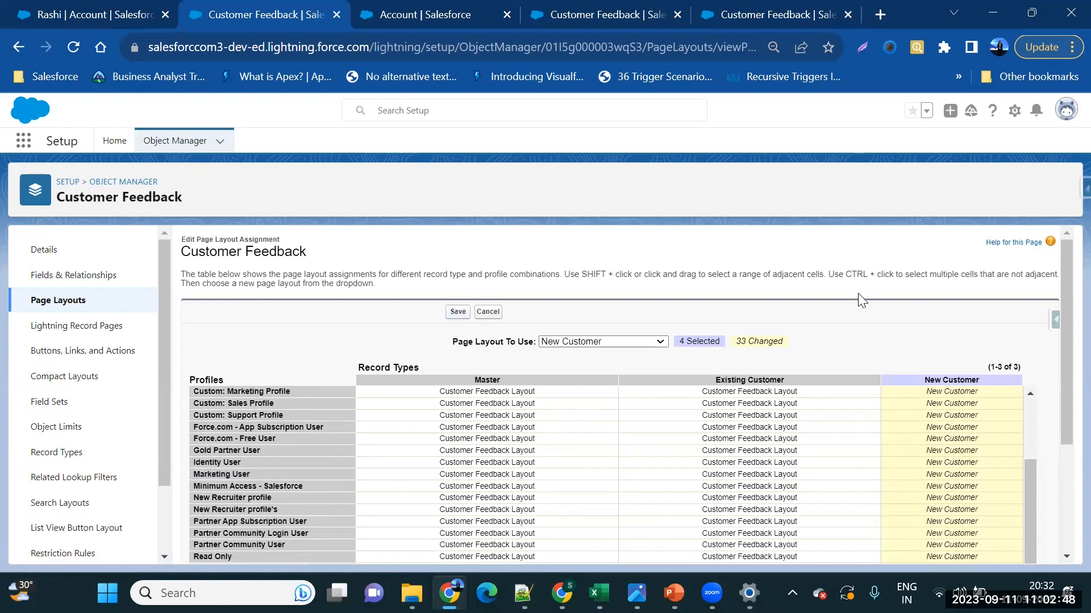
pyautogui.click(71, 47)
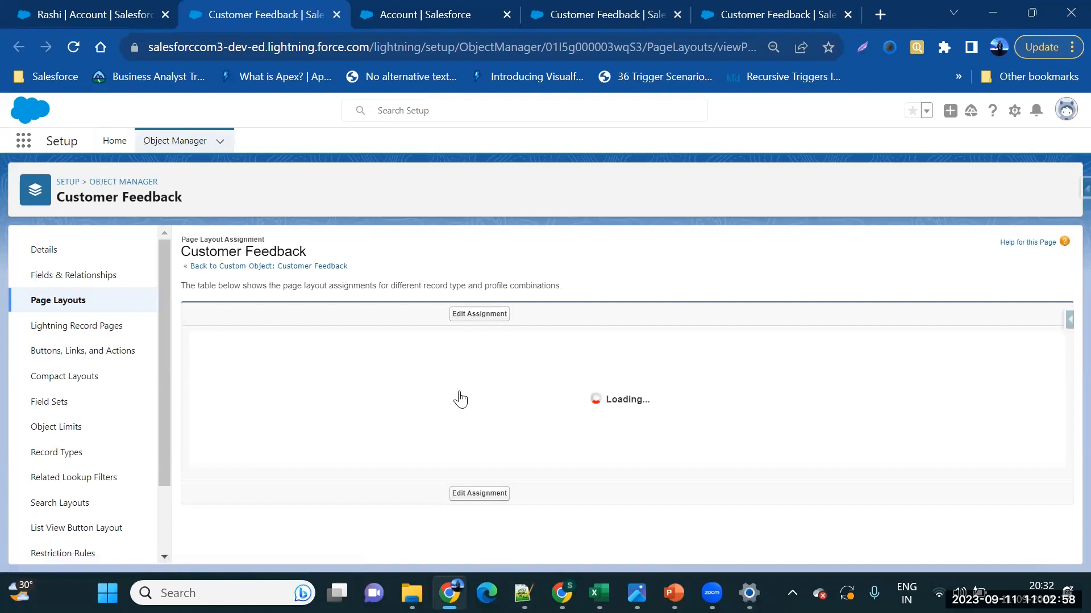
pyautogui.scroll(-6, 896, 540)
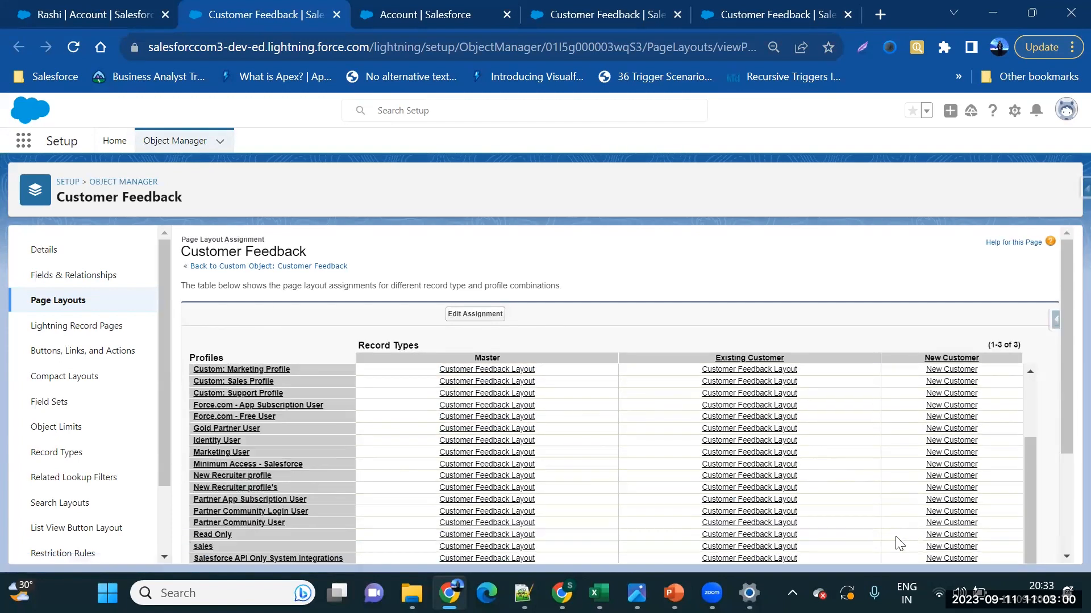
pyautogui.scroll(-1, 654, 480)
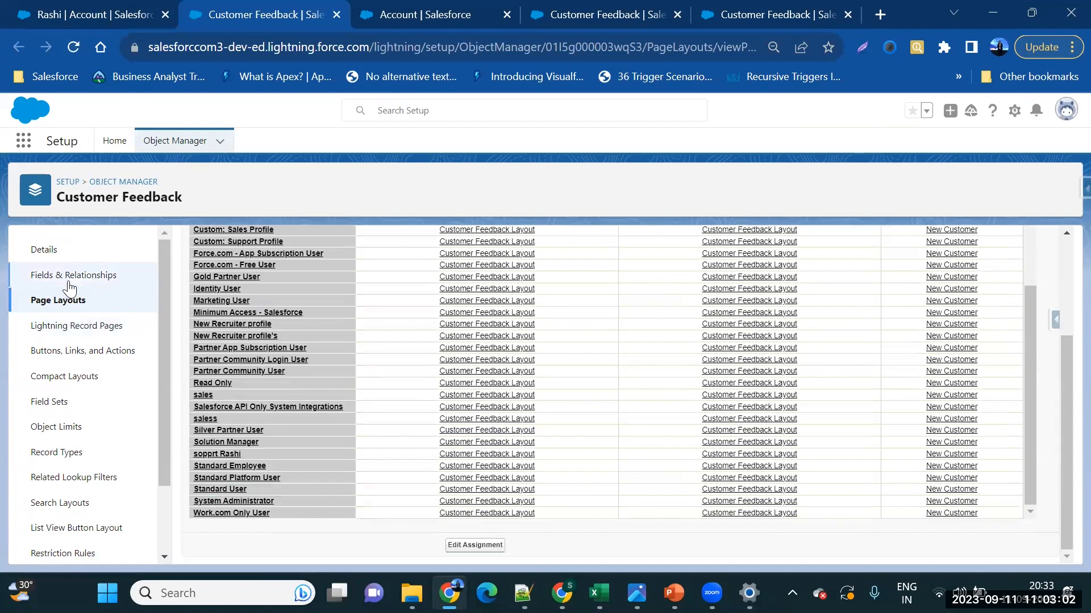
# Start a new Customer Feedback record from the Sales Console list, using the New Customer record type
pyautogui.click(94, 18)
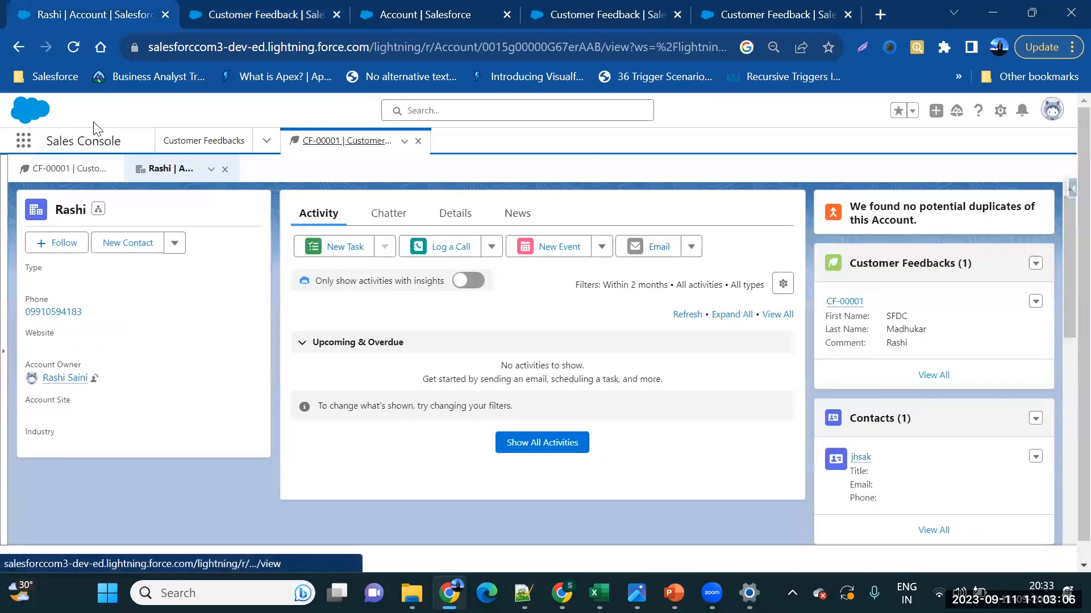
pyautogui.click(185, 148)
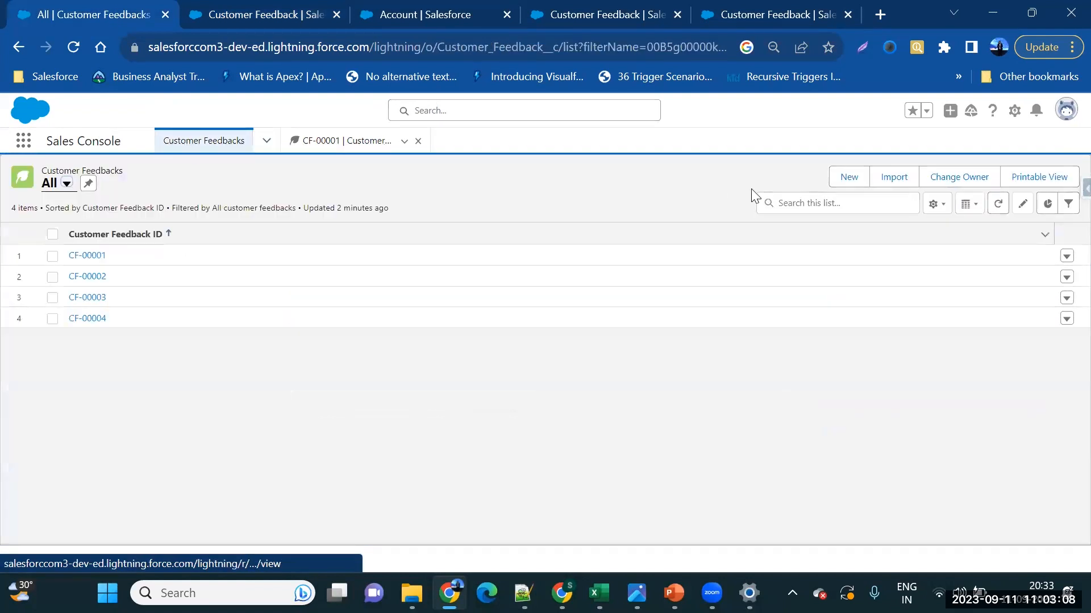
pyautogui.click(838, 189)
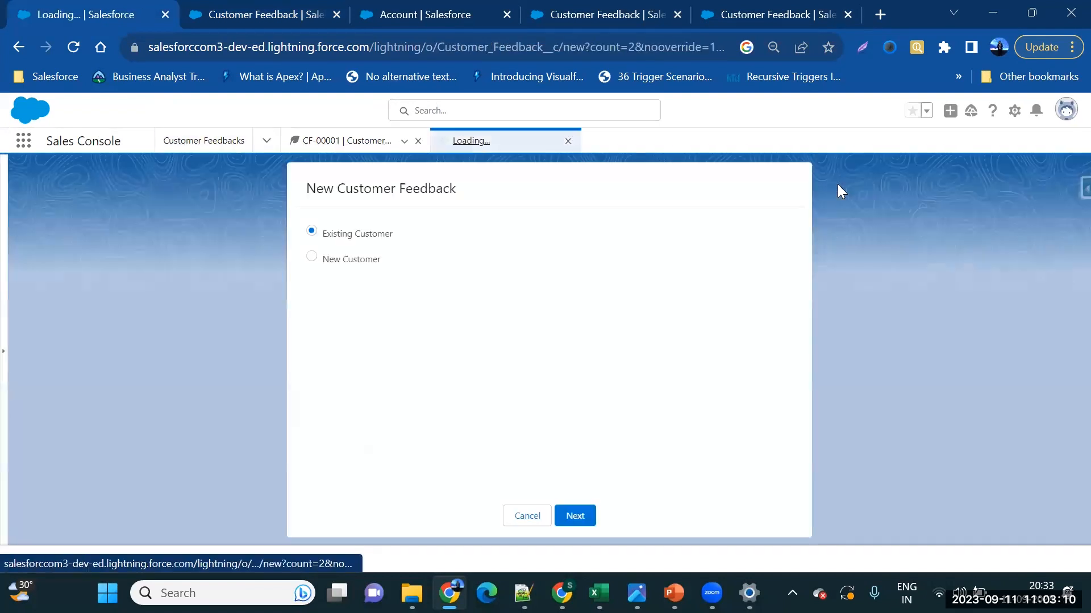
pyautogui.click(323, 259)
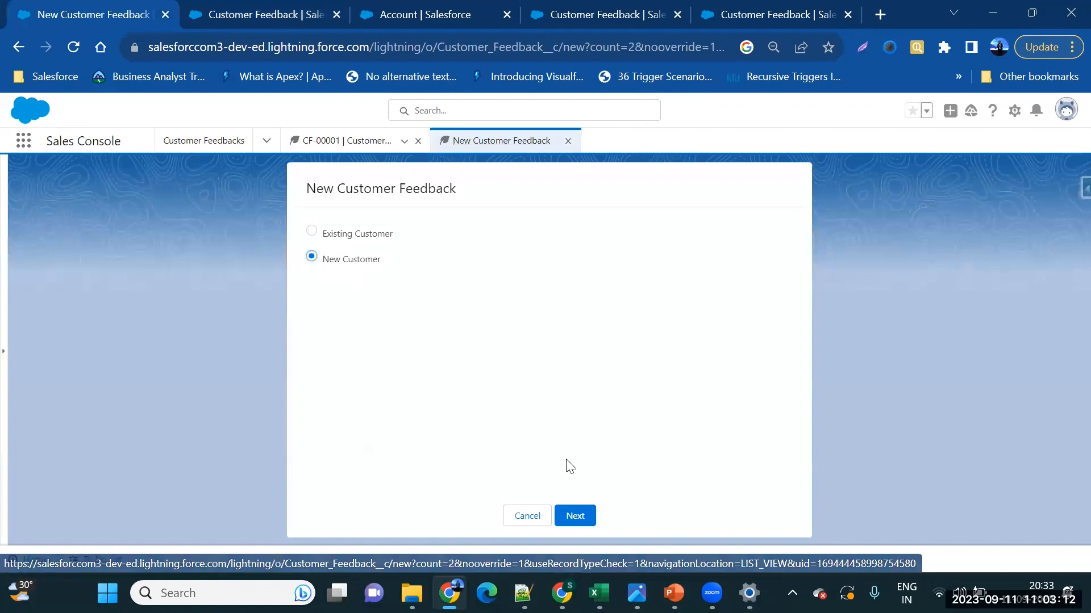
pyautogui.click(570, 517)
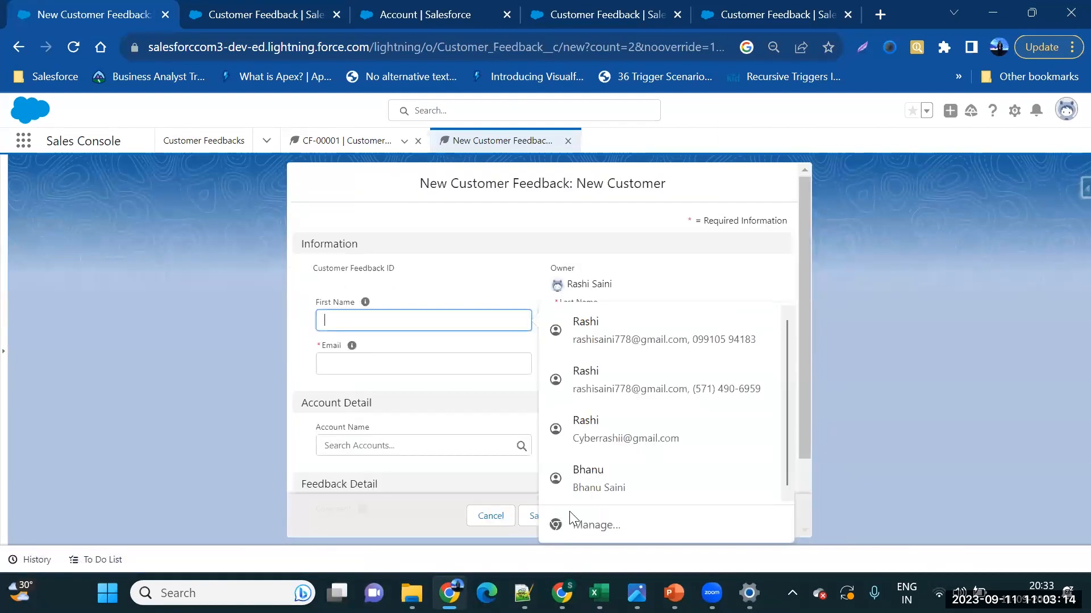
# Examine the sections on the New Customer form, reload it to refresh its layout, and cancel the record
pyautogui.click(442, 444)
pyautogui.click(565, 460)
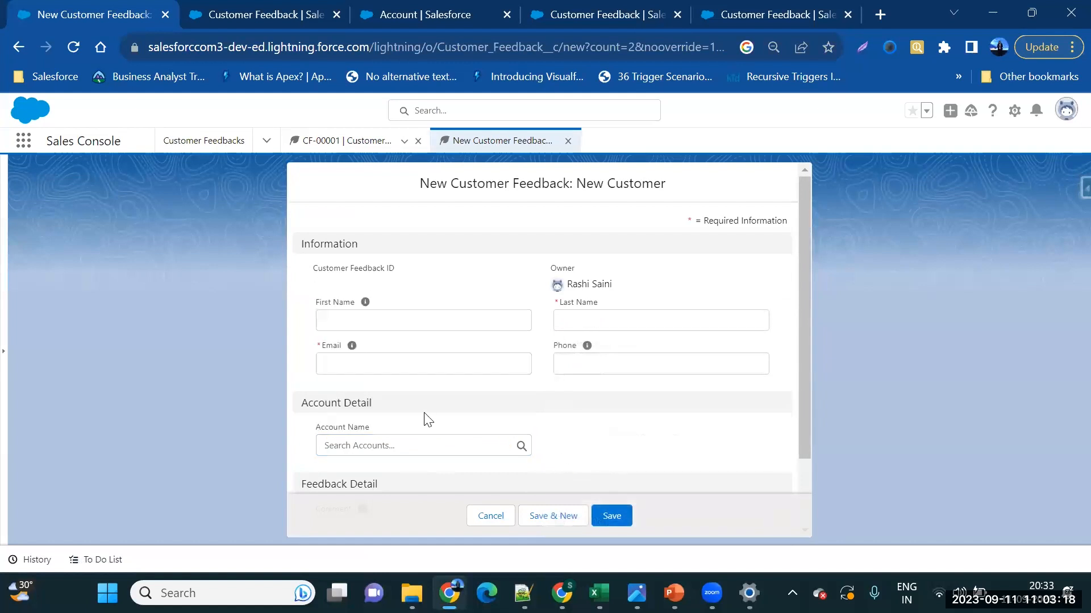
pyautogui.scroll(-2, 429, 421)
pyautogui.click(74, 47)
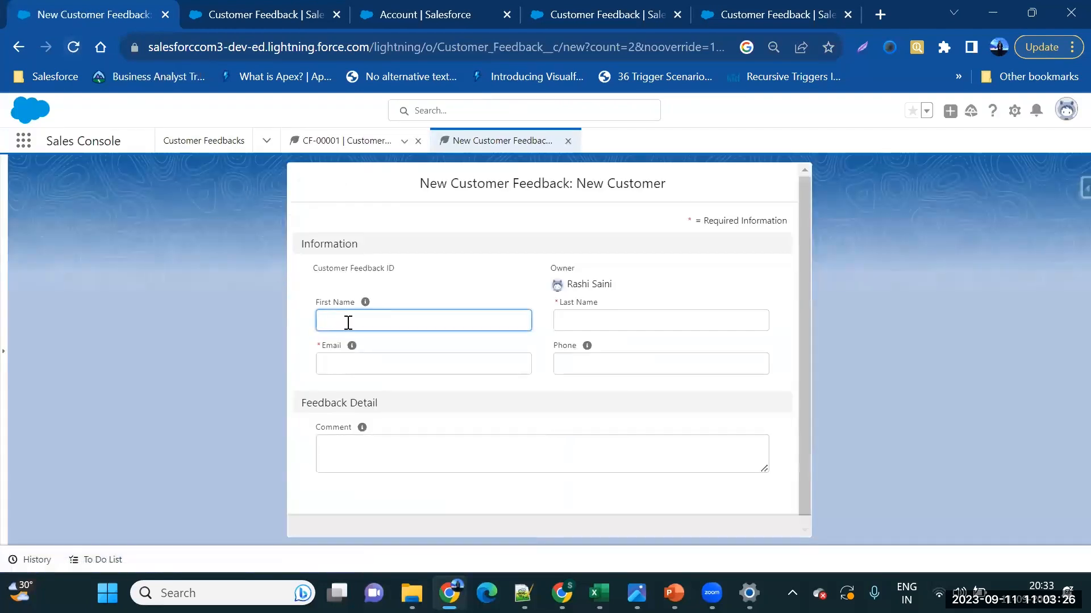
pyautogui.click(500, 517)
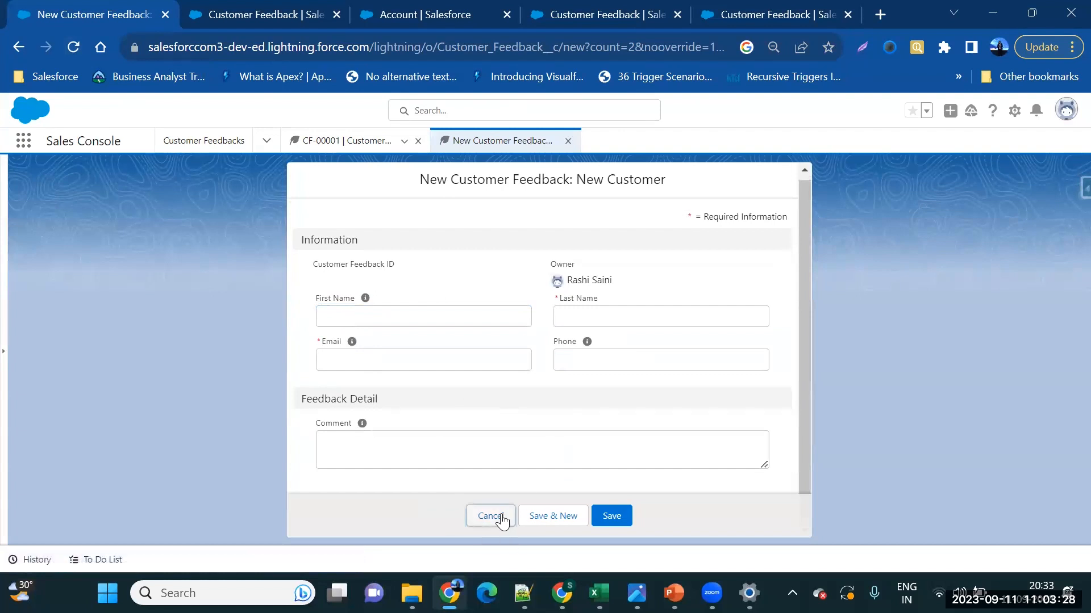
# Start another Customer Feedback record with the New Customer record type and check which sections its form contains
pyautogui.click(196, 140)
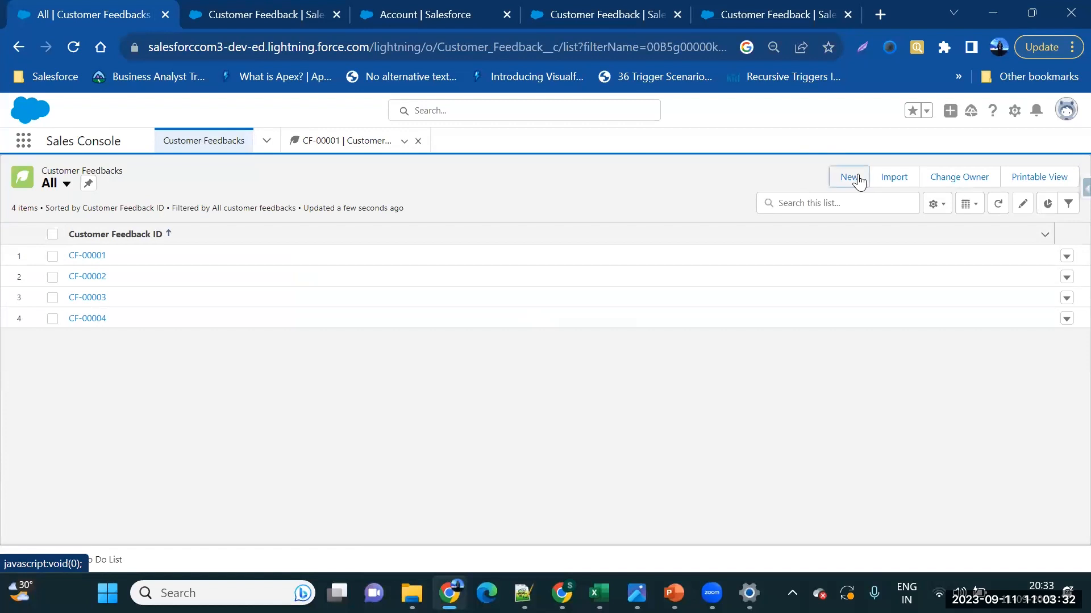
pyautogui.click(857, 179)
pyautogui.click(363, 259)
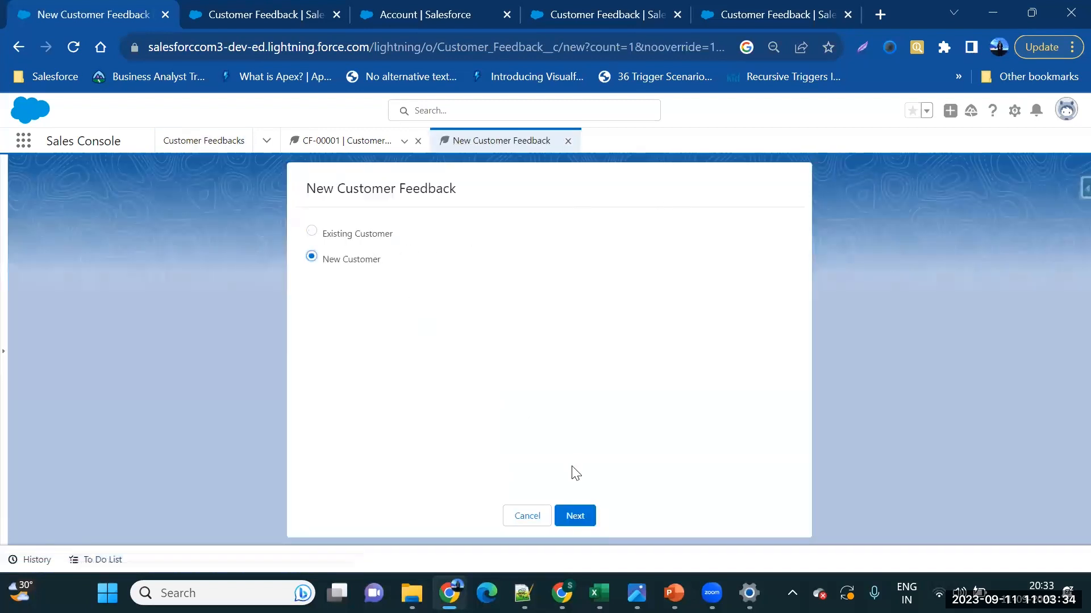
pyautogui.click(583, 522)
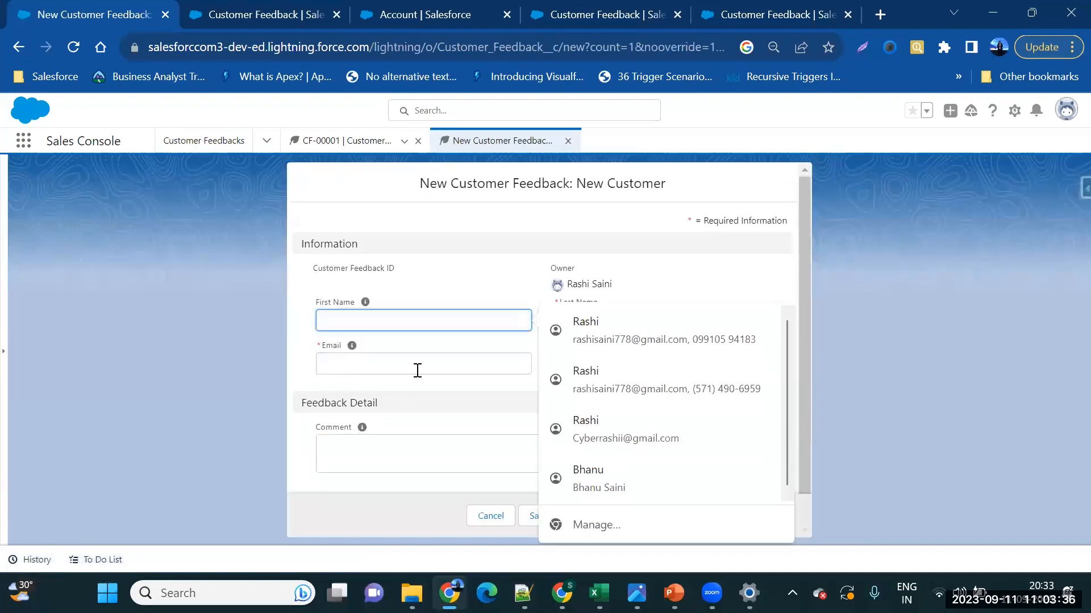
pyautogui.click(304, 471)
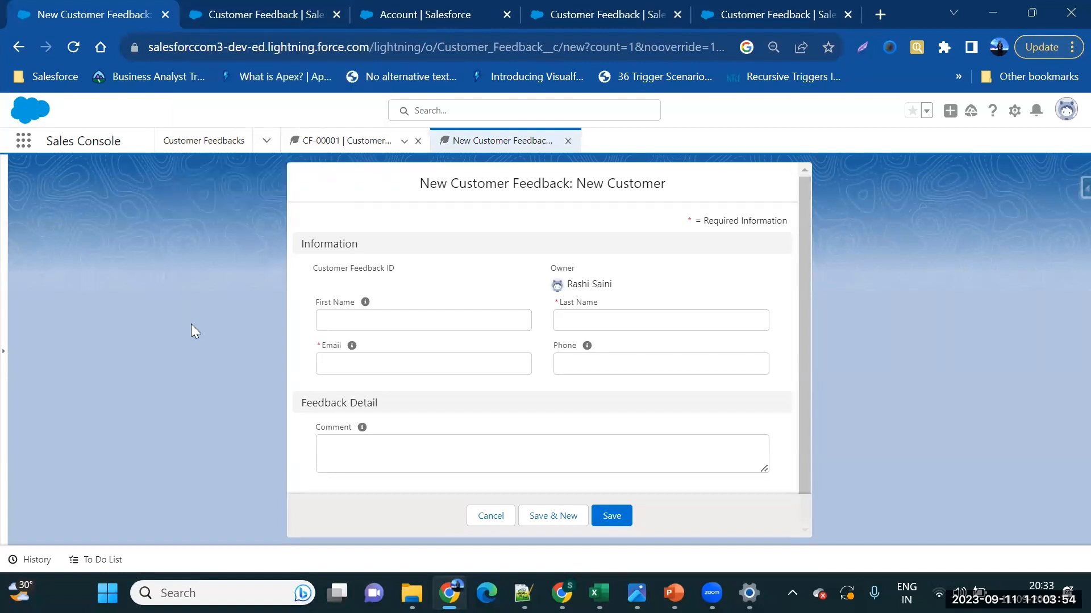
# Review the Customer Feedback page layout assignments in Setup for every profile under the Master, Existing Customer and New Customer record types
pyautogui.click(206, 15)
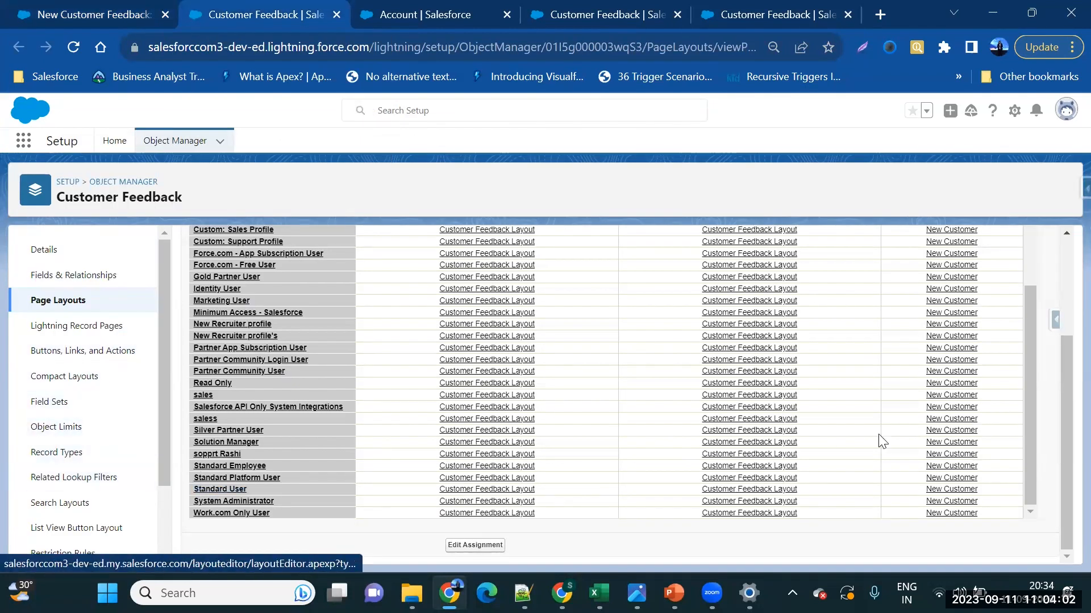
pyautogui.scroll(3, 551, 429)
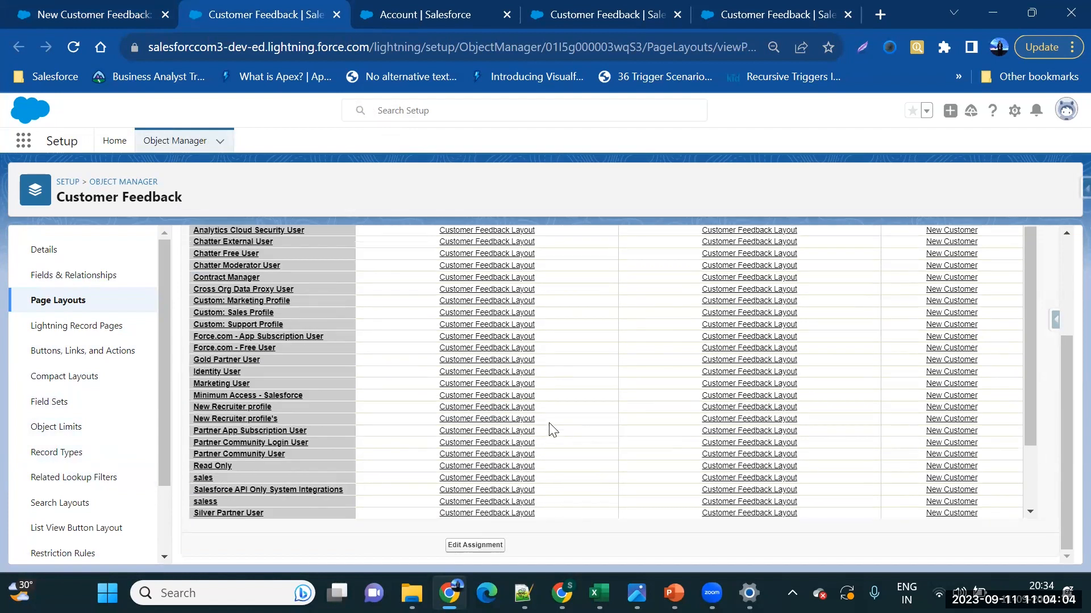
pyautogui.scroll(3, 568, 467)
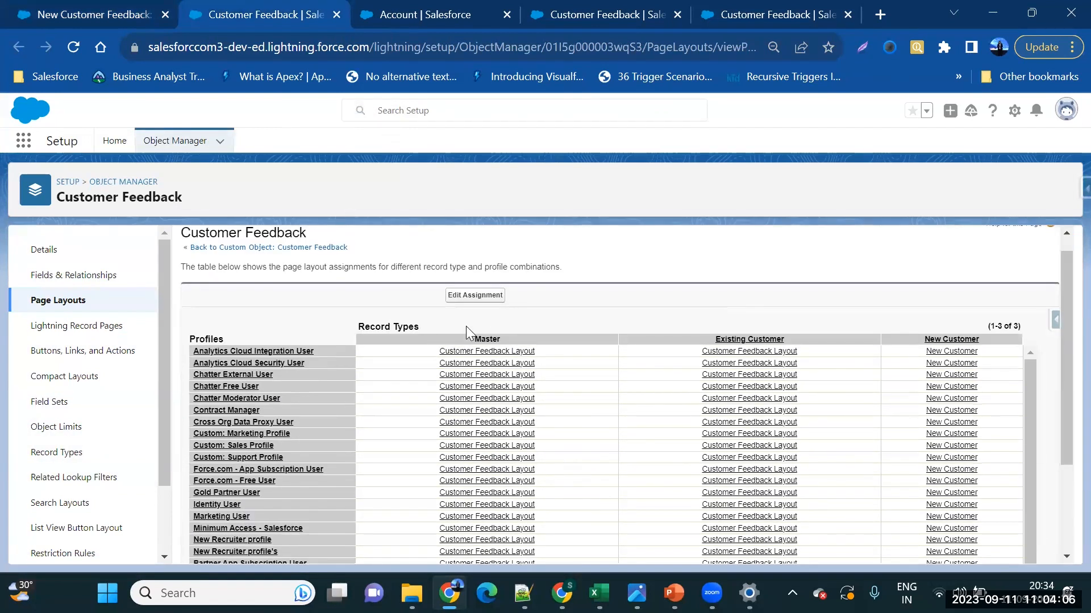
pyautogui.scroll(-3, 467, 331)
pyautogui.scroll(-3, 382, 452)
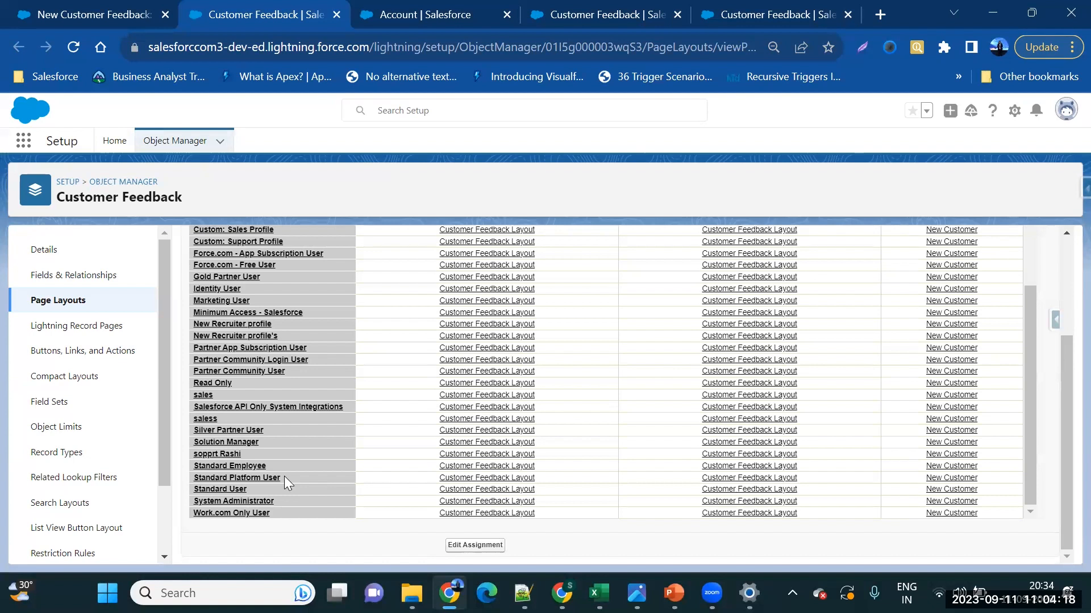
# Cancel the open New Customer feedback form and switch to the PowerPoint presentation to view the Conclusion slide
pyautogui.click(97, 7)
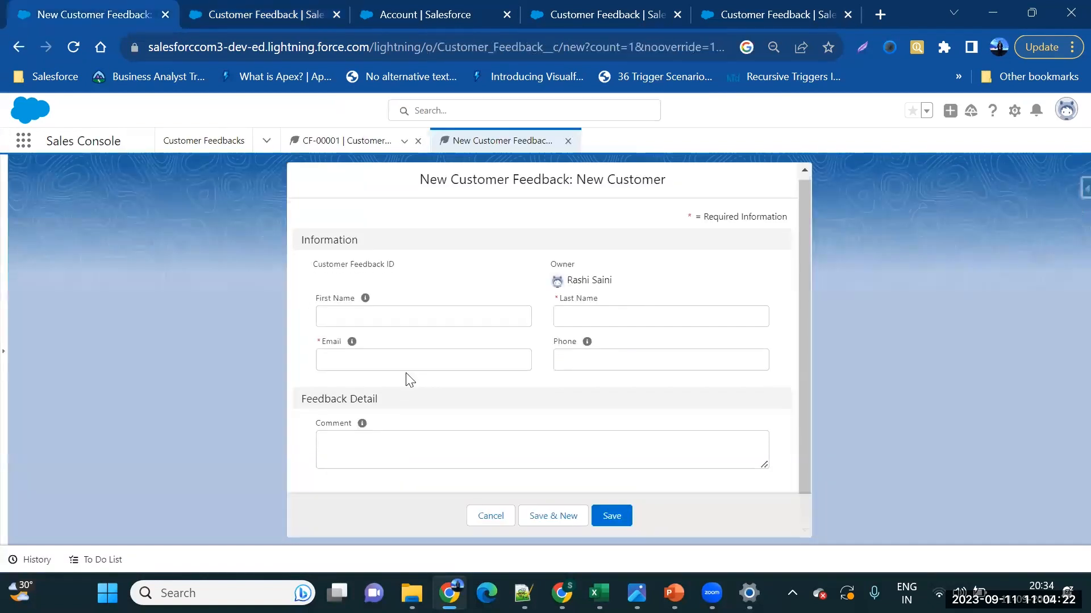
pyautogui.click(487, 515)
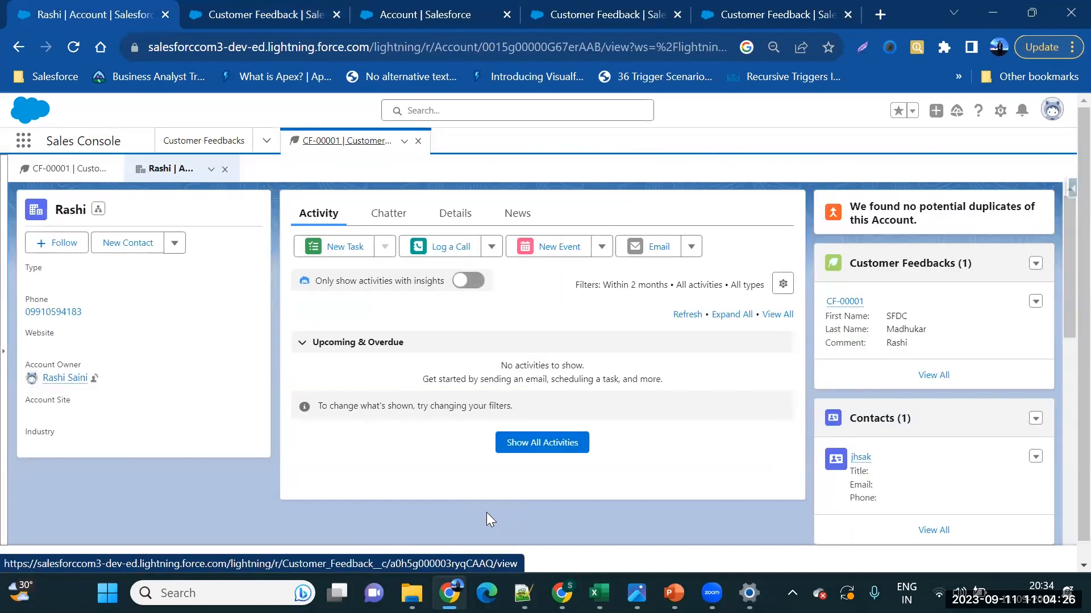
pyautogui.moveTo(674, 593)
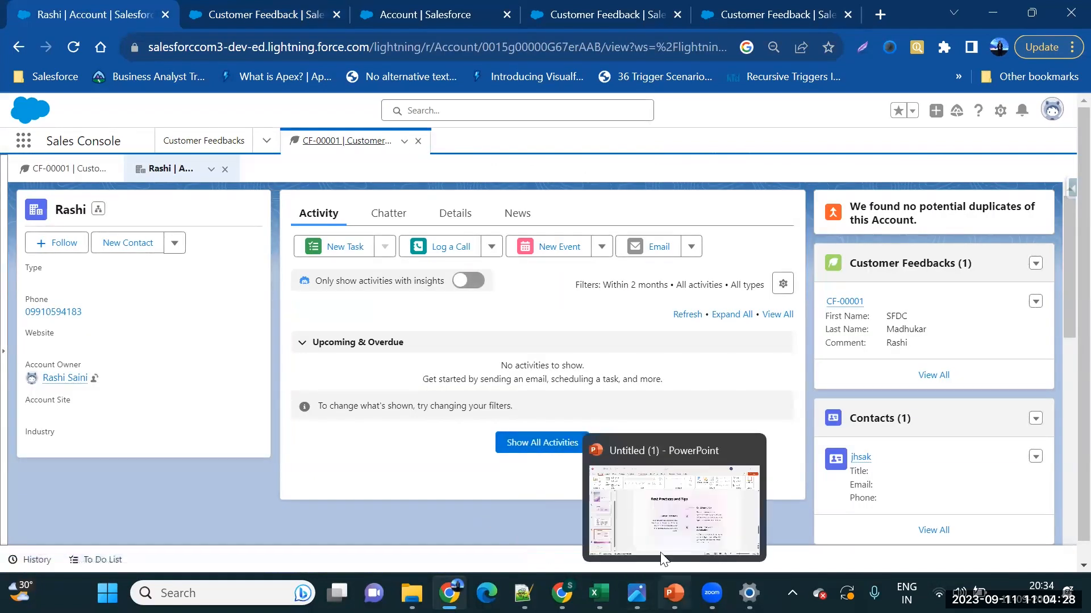
pyautogui.click(654, 519)
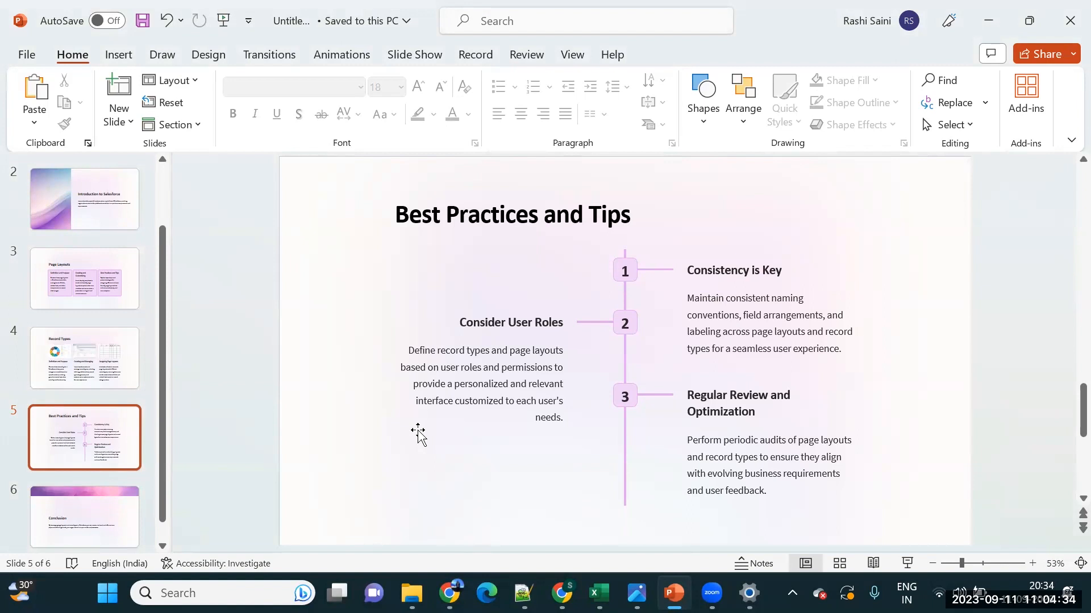
pyautogui.scroll(-3, 418, 435)
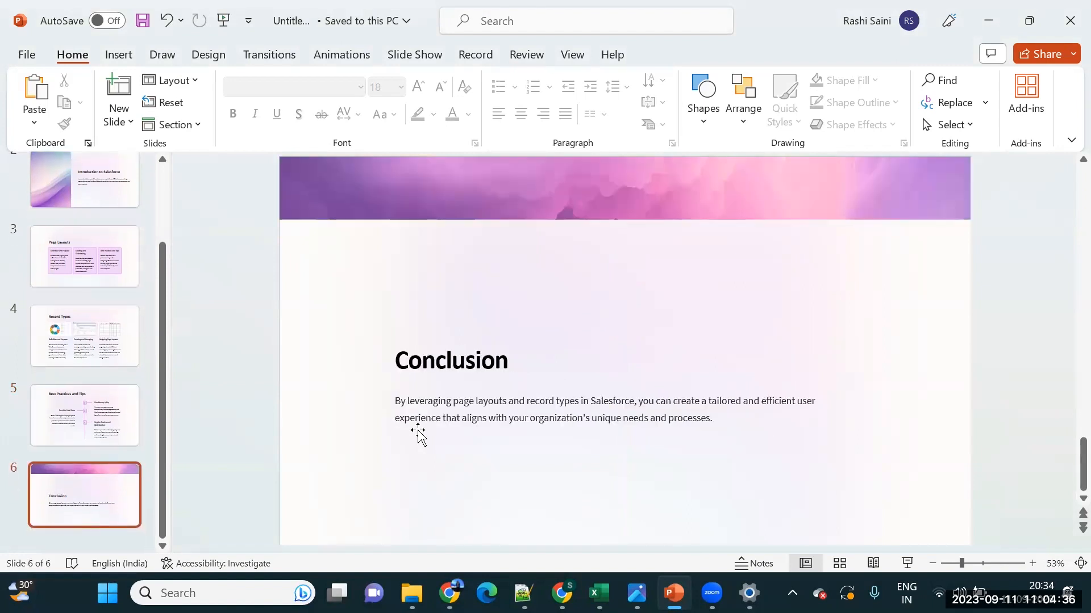